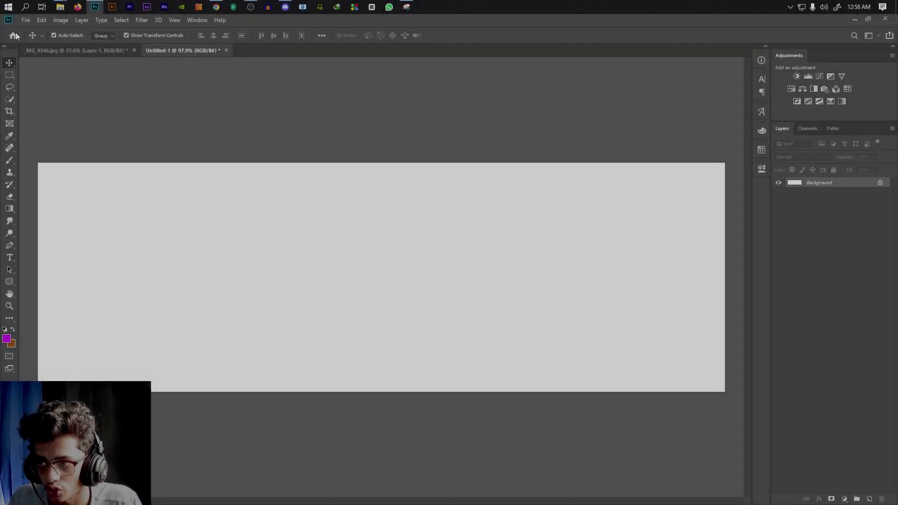
pyautogui.click(25, 20)
pyautogui.press('Escape')
pyautogui.hotkey('ctrl', 'n')
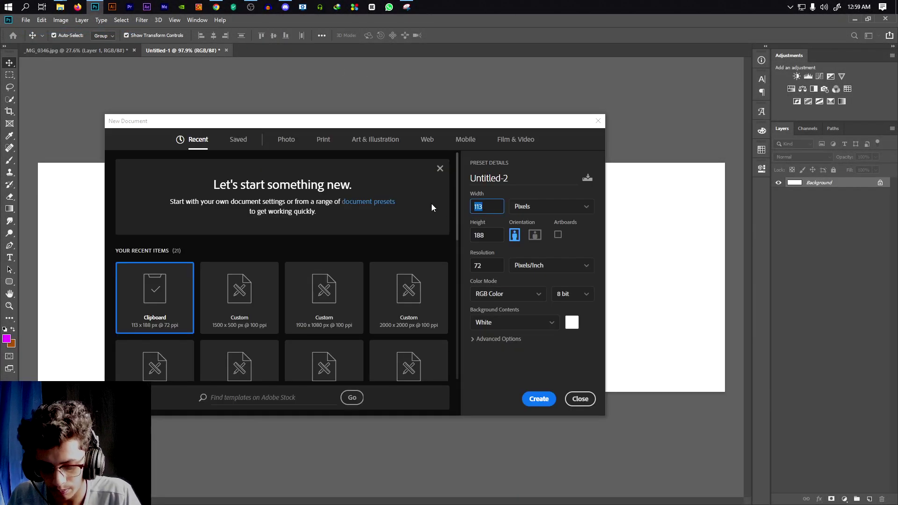
pyautogui.write('1500')
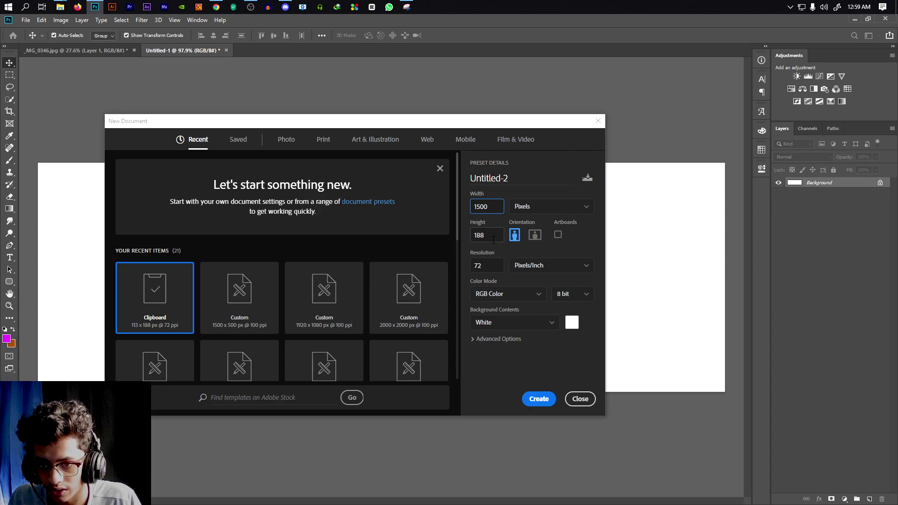
pyautogui.press('Tab')
pyautogui.write('500')
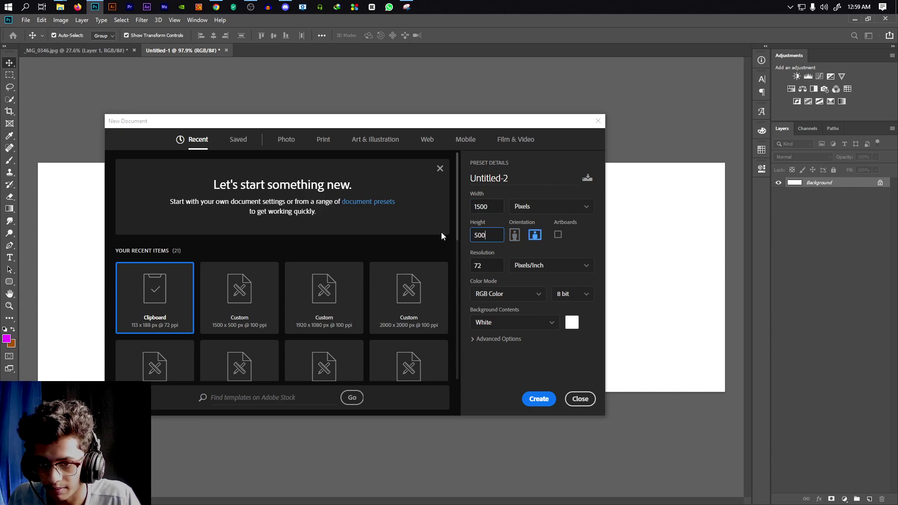
pyautogui.press('Tab')
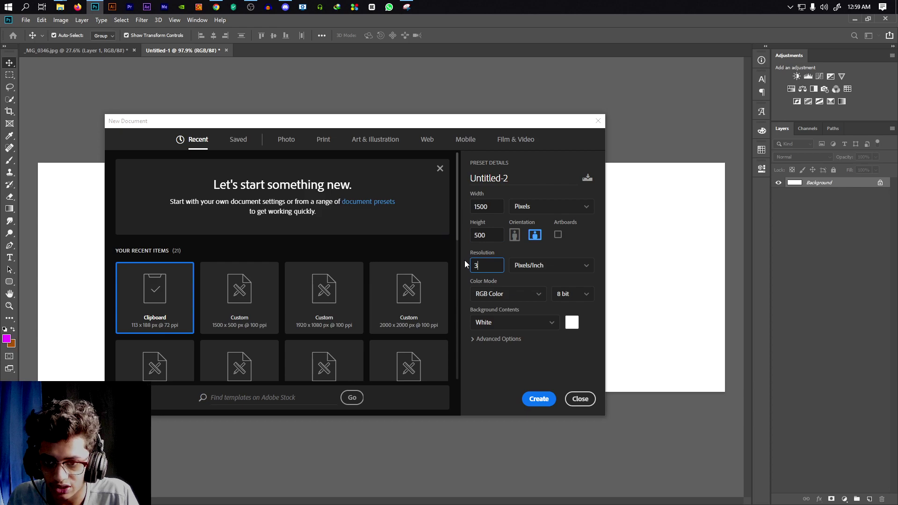
pyautogui.click(580, 400)
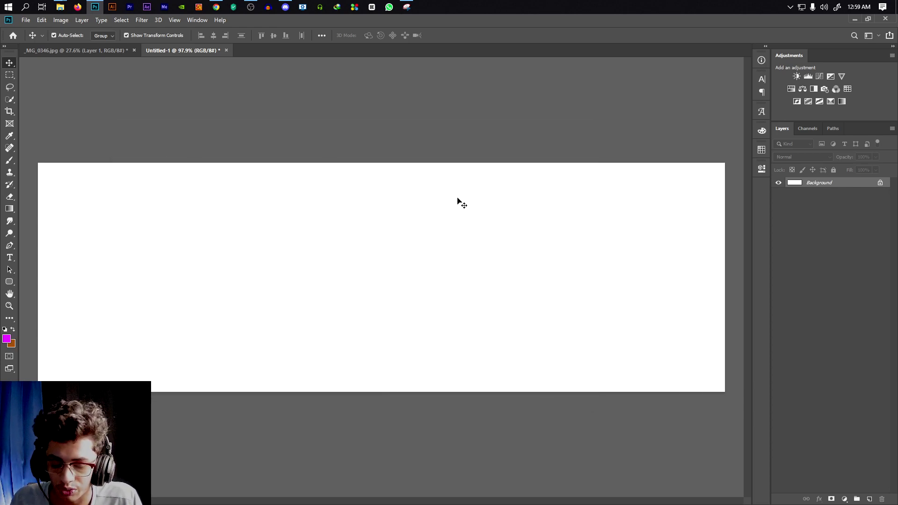
# Bring the portrait group from _MG_0346.jpg into the Untitled-1 banner document and scale it down to roughly fit the canvas height near the centre
pyautogui.click(122, 50)
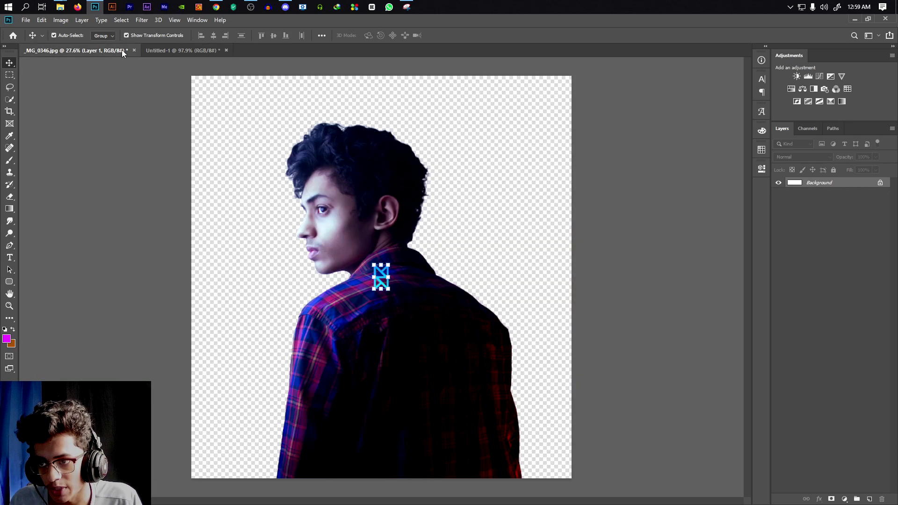
pyautogui.moveTo(324, 215); pyautogui.dragTo(393, 255)
pyautogui.scroll(-3, 521, 135)
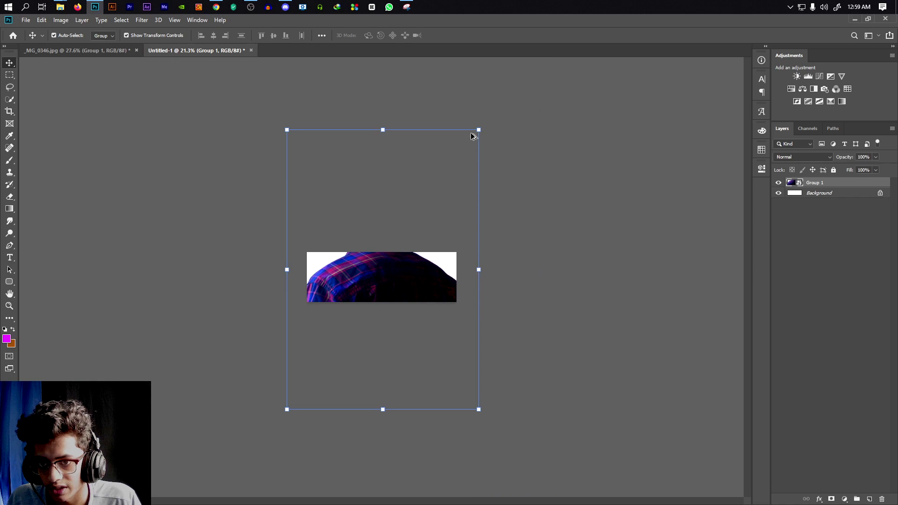
pyautogui.moveTo(480, 128); pyautogui.dragTo(391, 243)
pyautogui.scroll(3, 383, 276)
pyautogui.moveTo(454, 207); pyautogui.dragTo(448, 211)
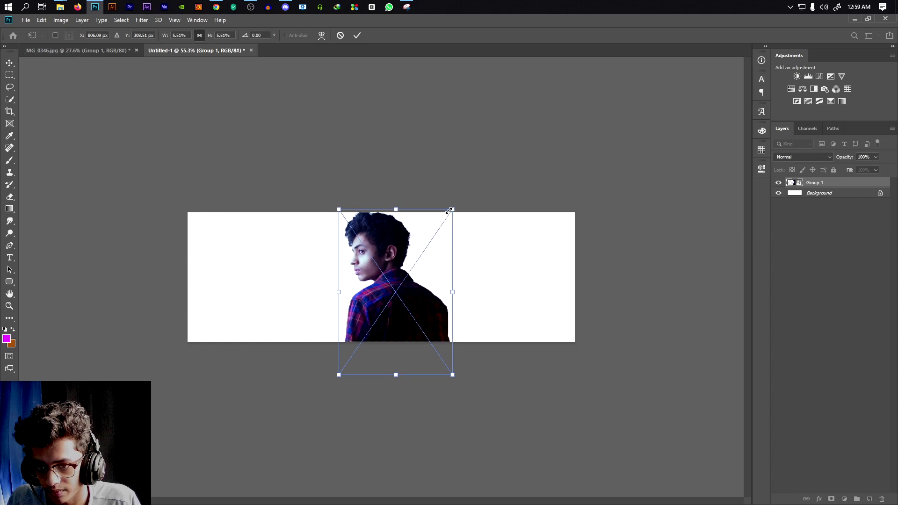
pyautogui.click(360, 37)
pyautogui.scroll(5, 382, 277)
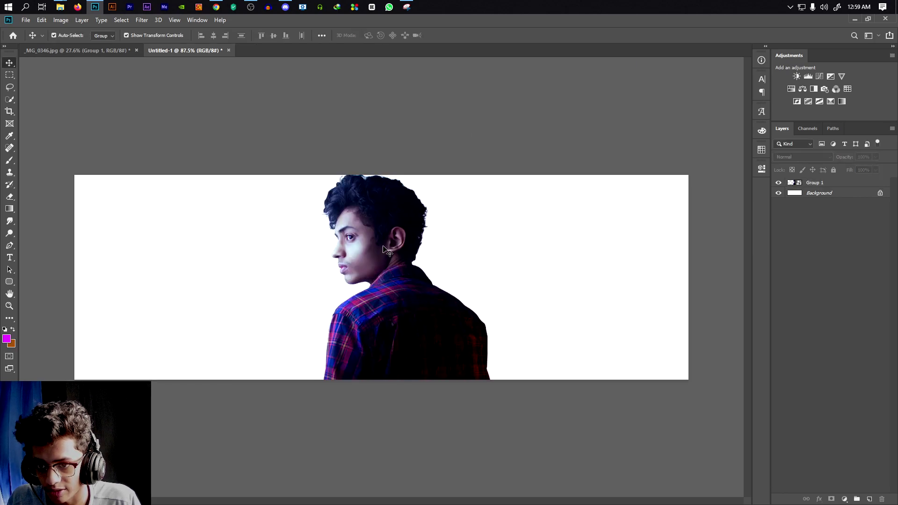
pyautogui.moveTo(385, 246); pyautogui.dragTo(384, 239)
# Hide the portrait layer and add a solid color fill layer in light blue bfe5ff
pyautogui.click(779, 183)
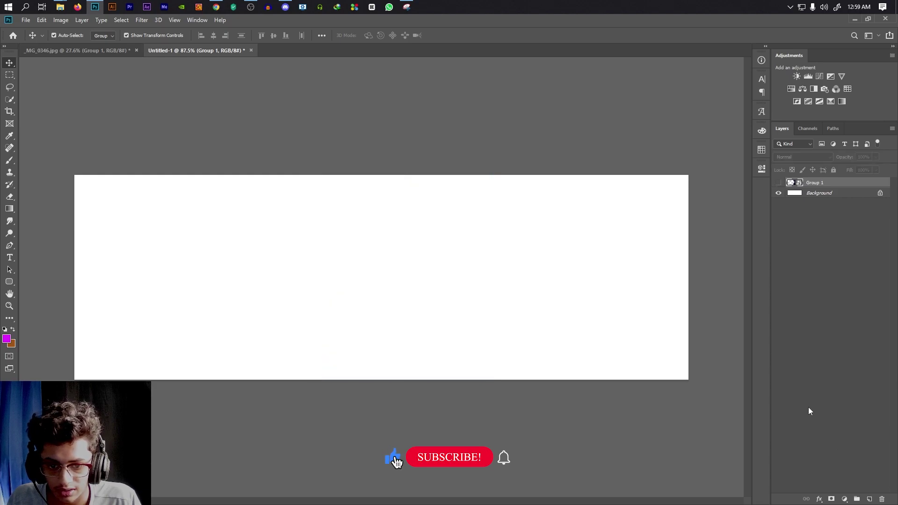
pyautogui.click(845, 499)
pyautogui.click(840, 336)
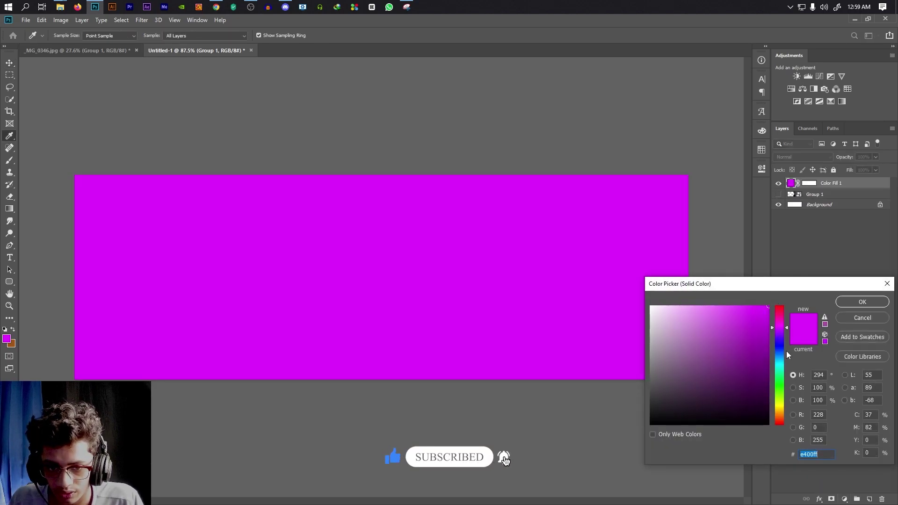
pyautogui.click(779, 416)
pyautogui.moveTo(727, 352); pyautogui.dragTo(675, 305)
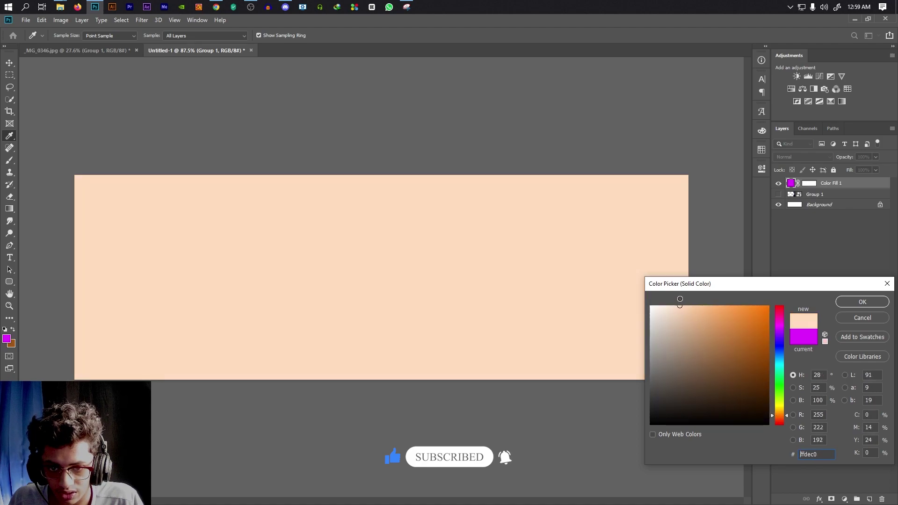
pyautogui.click(780, 358)
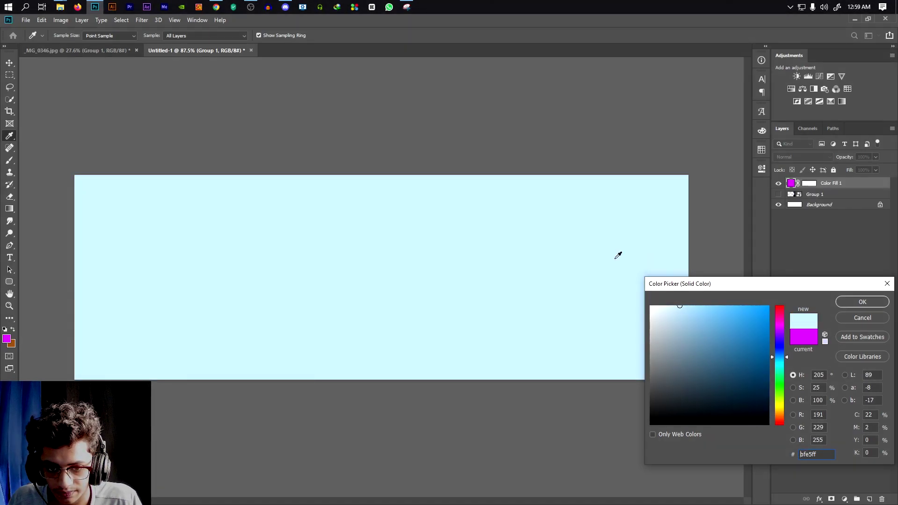
pyautogui.click(862, 302)
pyautogui.scroll(1, 591, 239)
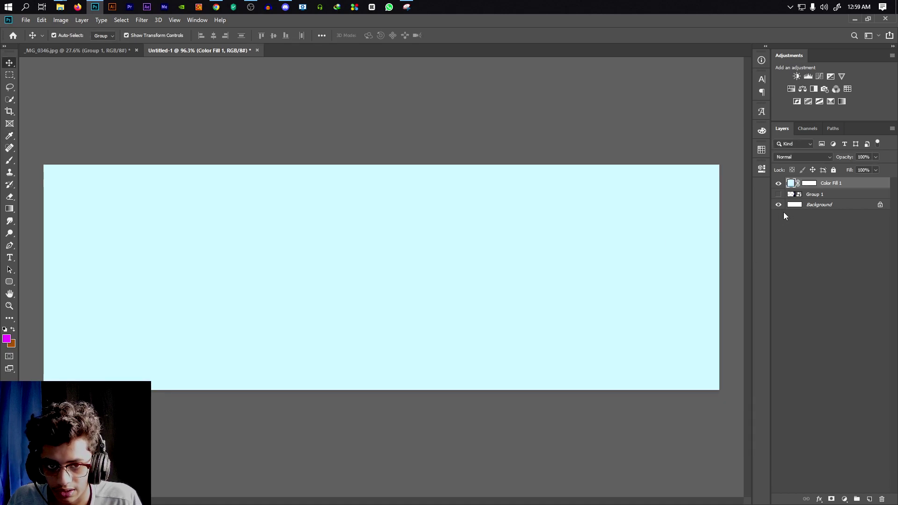
pyautogui.doubleClick(791, 184)
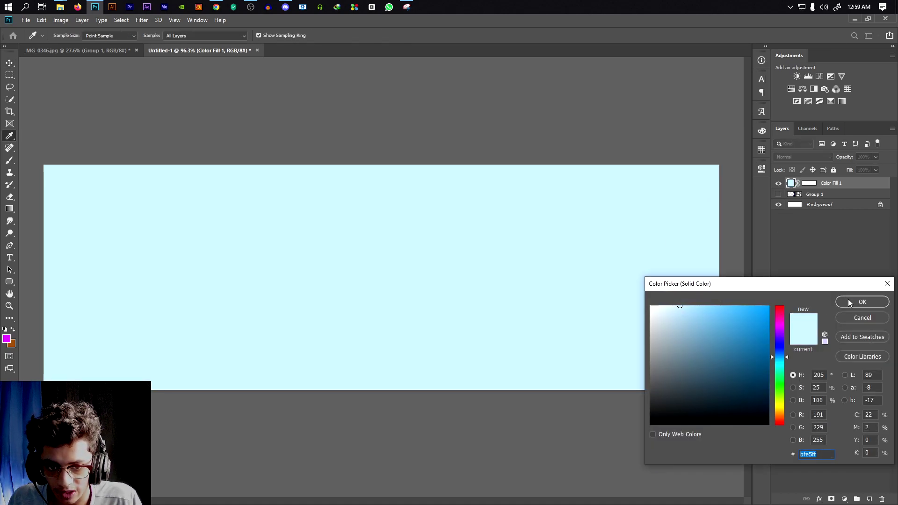
pyautogui.click(859, 303)
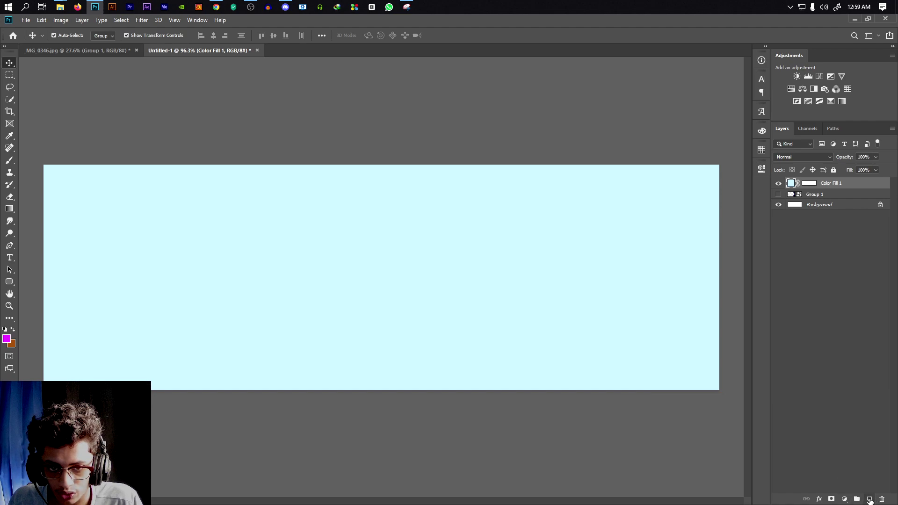
# On a new layer, draw a closed, straight-edged zigzag Pen path across the canvas's lower half and convert it to a selection
pyautogui.click(870, 499)
pyautogui.press('p')
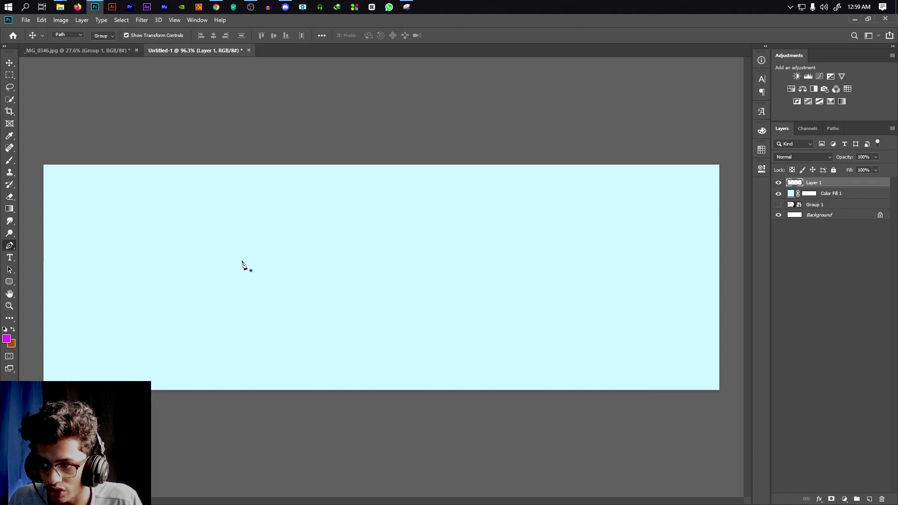
pyautogui.scroll(-2, 288, 286)
pyautogui.click(73, 345)
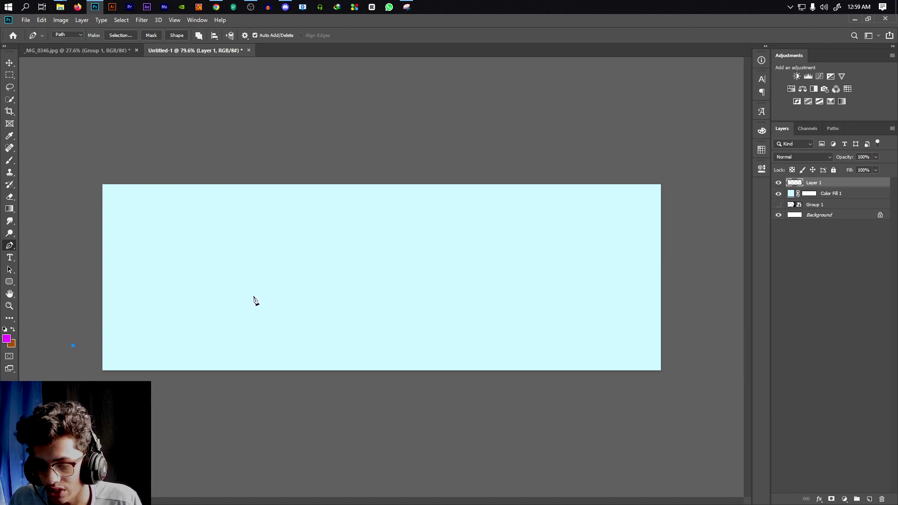
pyautogui.moveTo(272, 266); pyautogui.dragTo(237, 313)
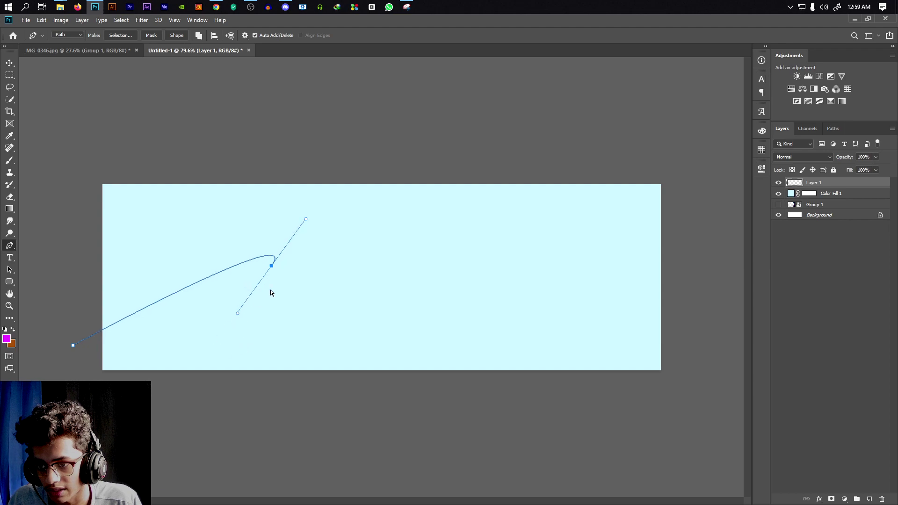
pyautogui.hotkey('ctrl', 'z')
pyautogui.click(270, 262)
pyautogui.click(194, 343)
pyautogui.click(536, 270)
pyautogui.click(427, 347)
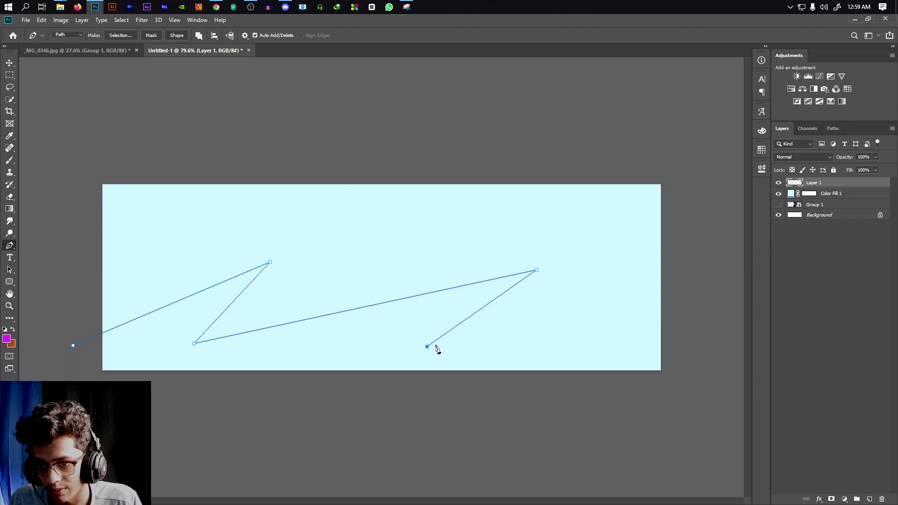
pyautogui.click(715, 190)
pyautogui.click(573, 364)
pyautogui.click(705, 299)
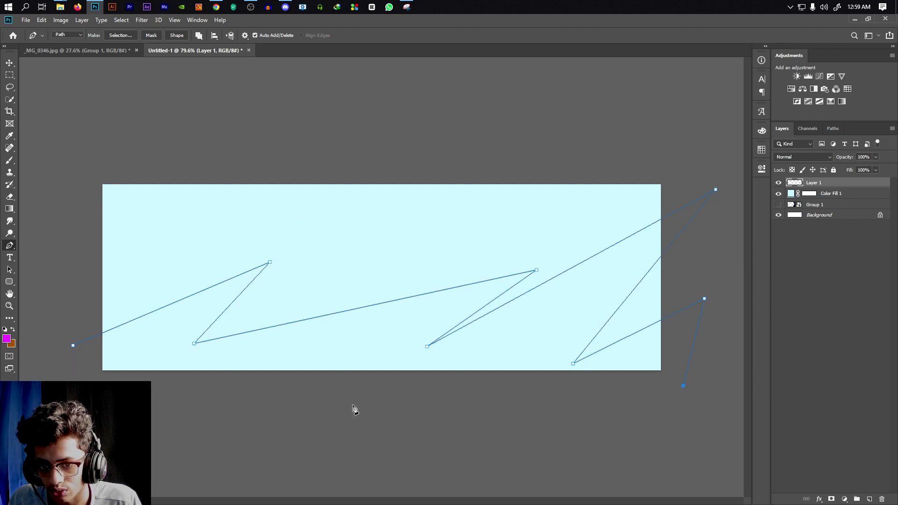
pyautogui.hotkey('ctrl', 'Return')
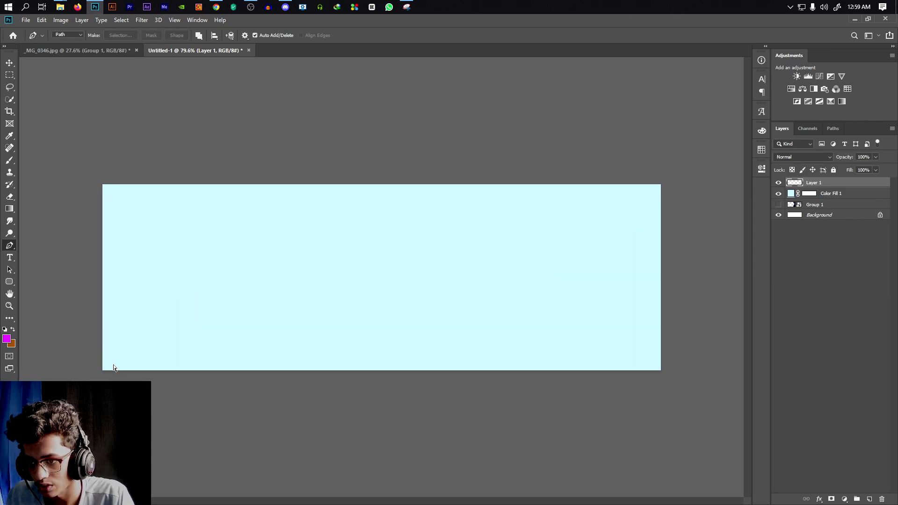
# Set the foreground color to yellow ffde00
pyautogui.press('i')
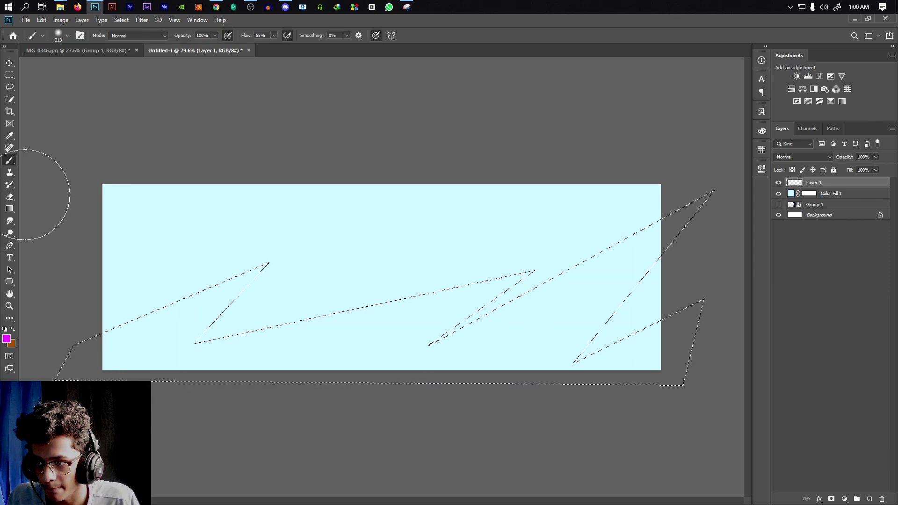
pyautogui.click(6, 338)
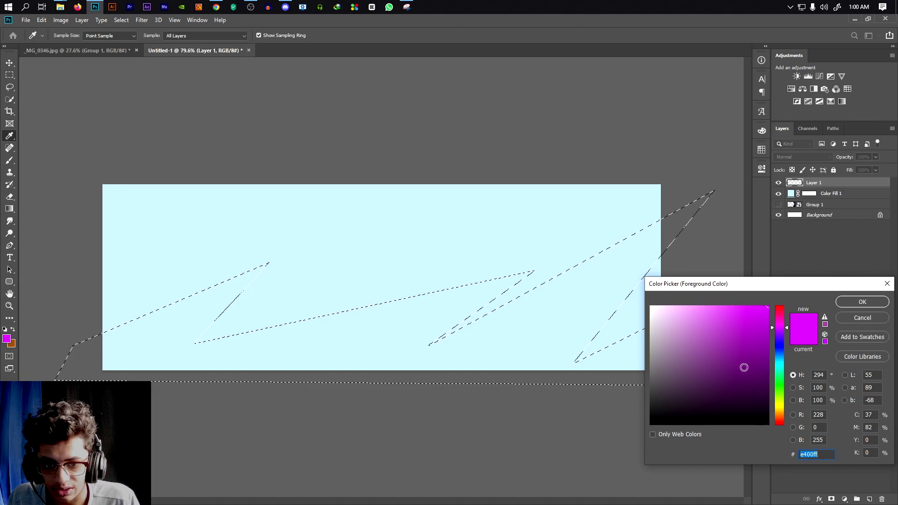
pyautogui.click(781, 409)
pyautogui.moveTo(781, 410); pyautogui.dragTo(781, 407)
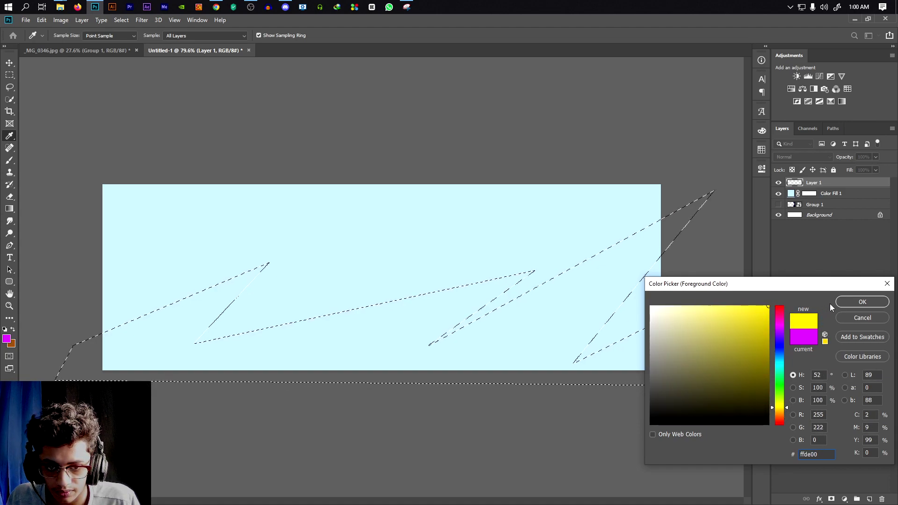
pyautogui.click(862, 302)
# Paint the whole lower zigzag selection with the yellow brush and deselect it
pyautogui.press('b')
pyautogui.moveTo(121, 321); pyautogui.dragTo(243, 327)
pyautogui.moveTo(431, 265)
pyautogui.mouseDown()
pyautogui.moveTo(783, 218)
pyautogui.moveTo(611, 395)
pyautogui.mouseUp()
pyautogui.hotkey('ctrl', 'd')
# On another new layer, draw a closed zigzag Pen path with spikes pointing down from the canvas's upper edge and convert it to a selection
pyautogui.scroll(-3, 647, 249)
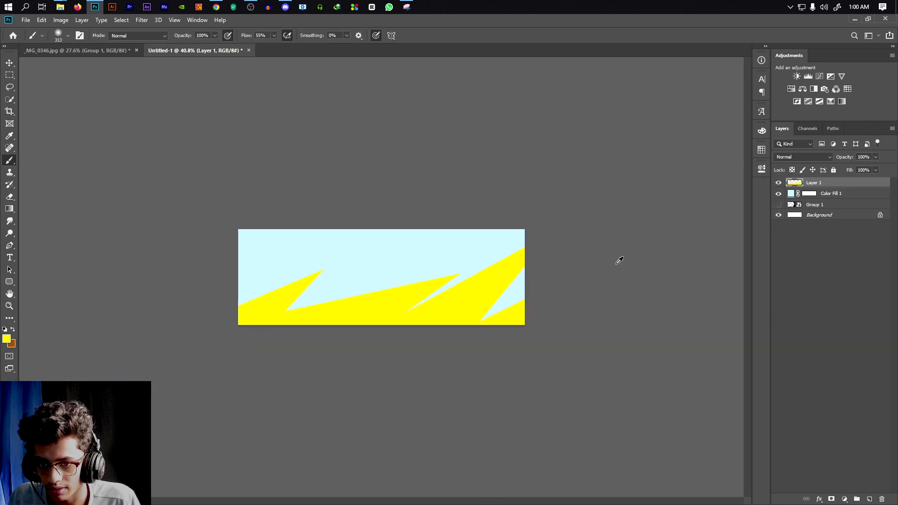
pyautogui.scroll(3, 617, 259)
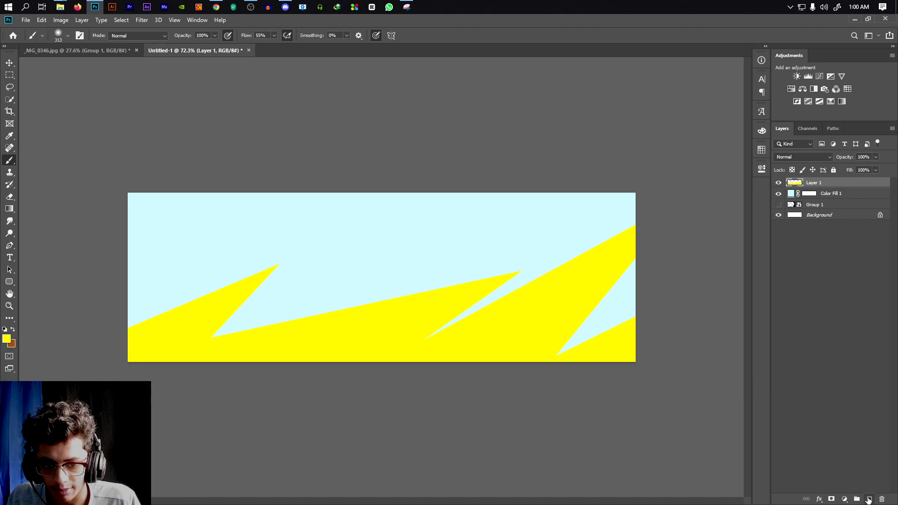
pyautogui.click(868, 500)
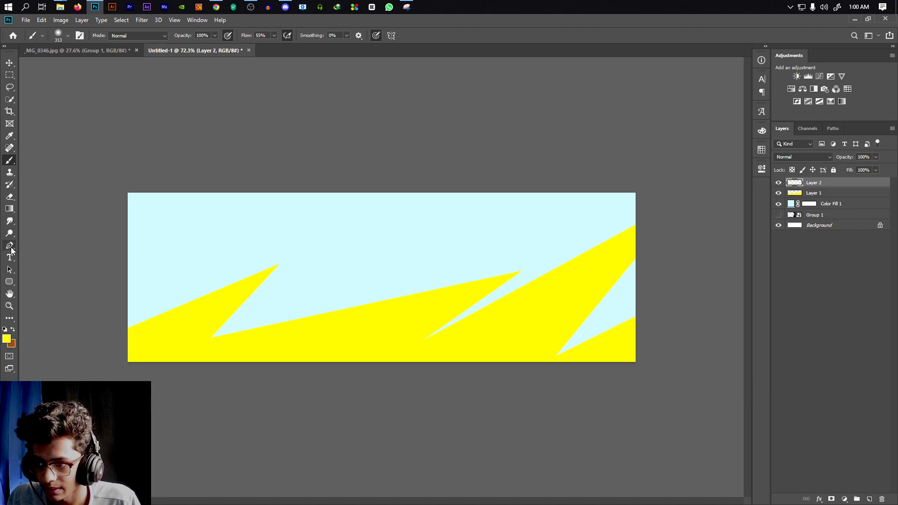
pyautogui.click(9, 245)
pyautogui.click(220, 186)
pyautogui.click(157, 269)
pyautogui.click(431, 184)
pyautogui.click(354, 273)
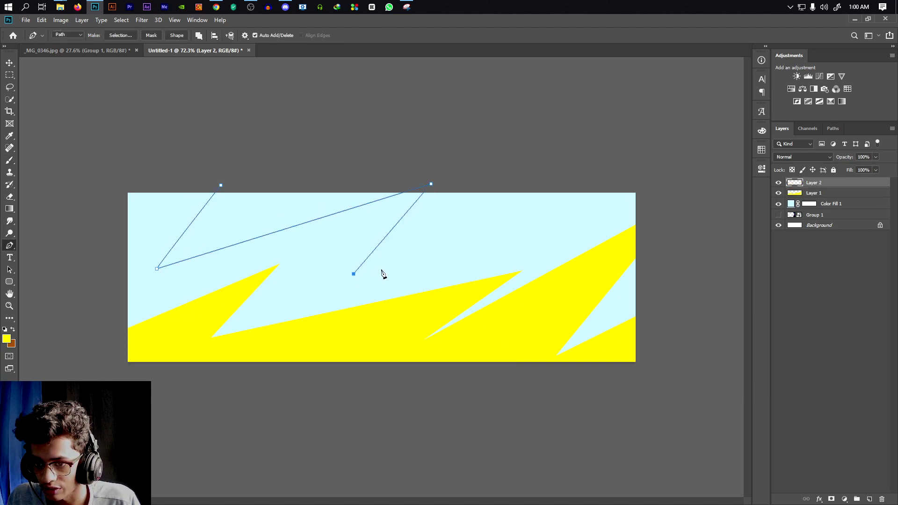
pyautogui.click(565, 185)
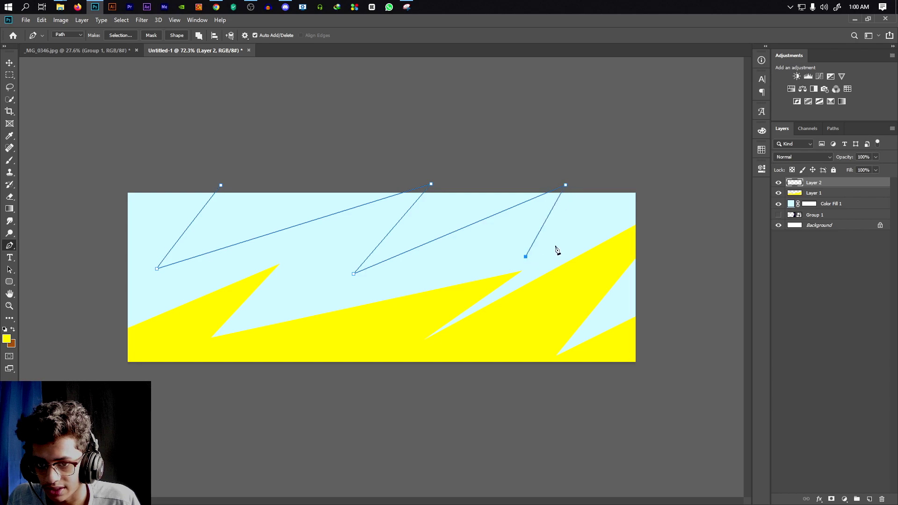
pyautogui.click(416, 269)
pyautogui.click(661, 182)
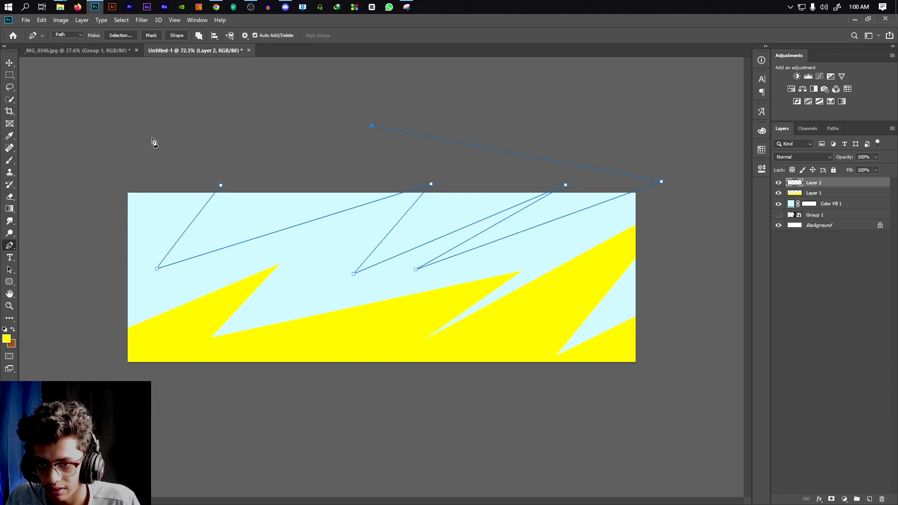
pyautogui.hotkey('ctrl', 'Return')
# Set the foreground color to purple c000ff
pyautogui.hotkey('ctrl', '+')
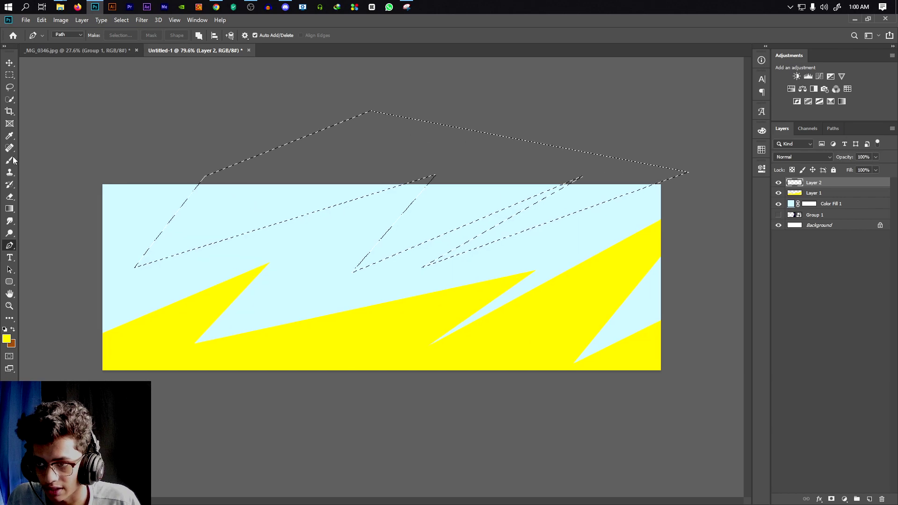
pyautogui.click(9, 135)
pyautogui.click(7, 339)
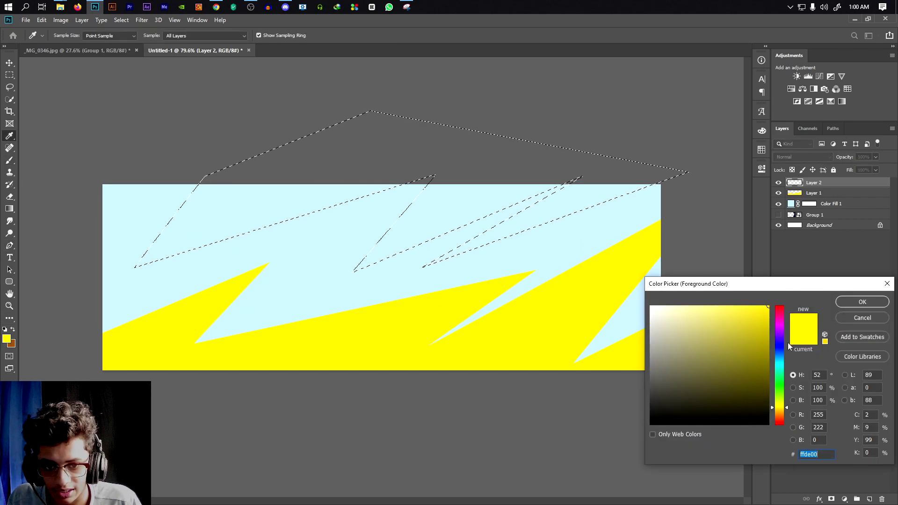
pyautogui.click(778, 331)
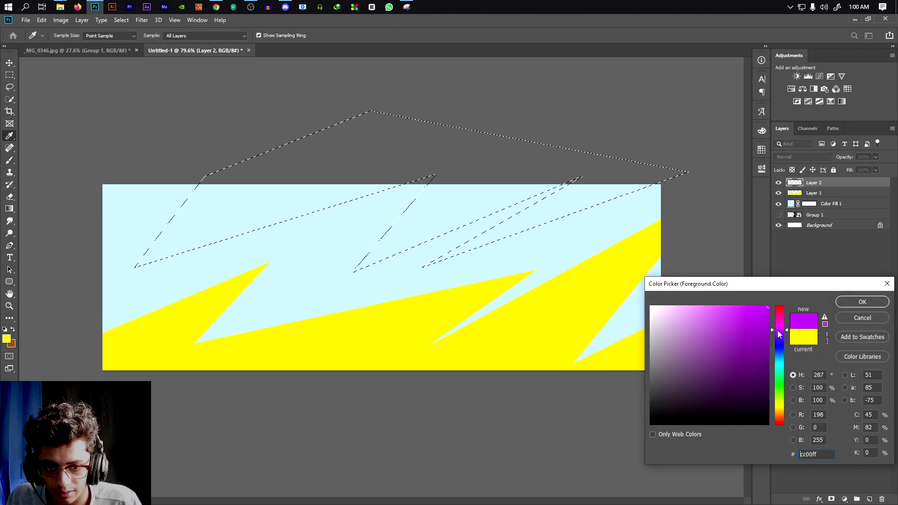
pyautogui.click(778, 330)
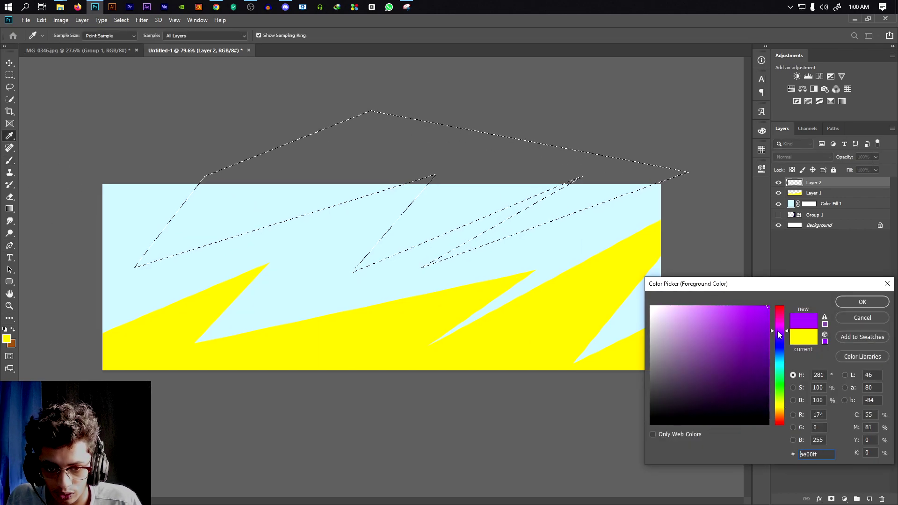
pyautogui.click(862, 303)
# Fill the upper zigzag selection with the purple foreground color and deselect it
pyautogui.press('b')
pyautogui.hotkey('alt', 'BackSpace')
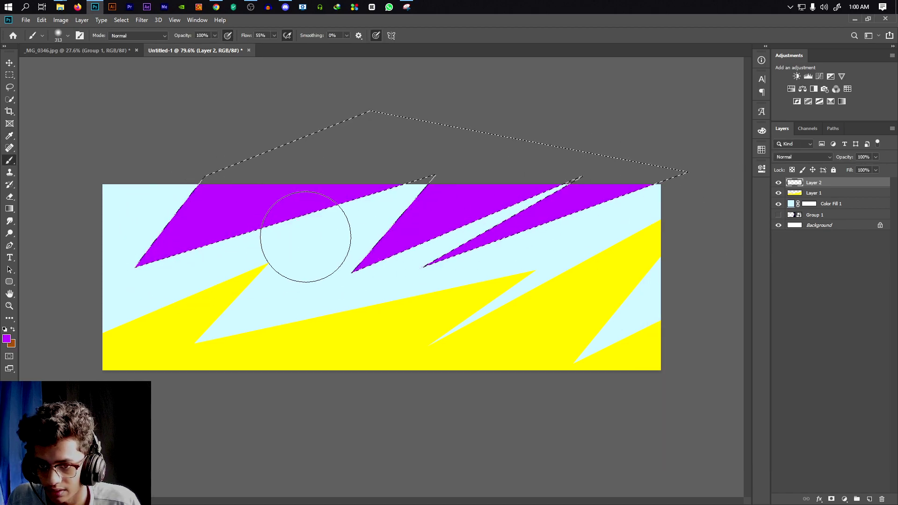
pyautogui.hotkey('ctrl', 'd')
pyautogui.scroll(-5, 561, 233)
pyautogui.scroll(3, 446, 251)
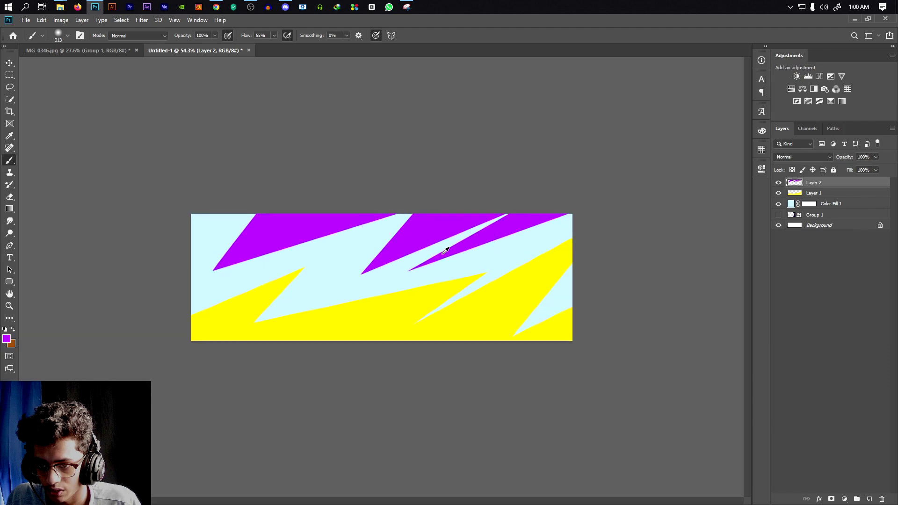
pyautogui.scroll(1, 446, 251)
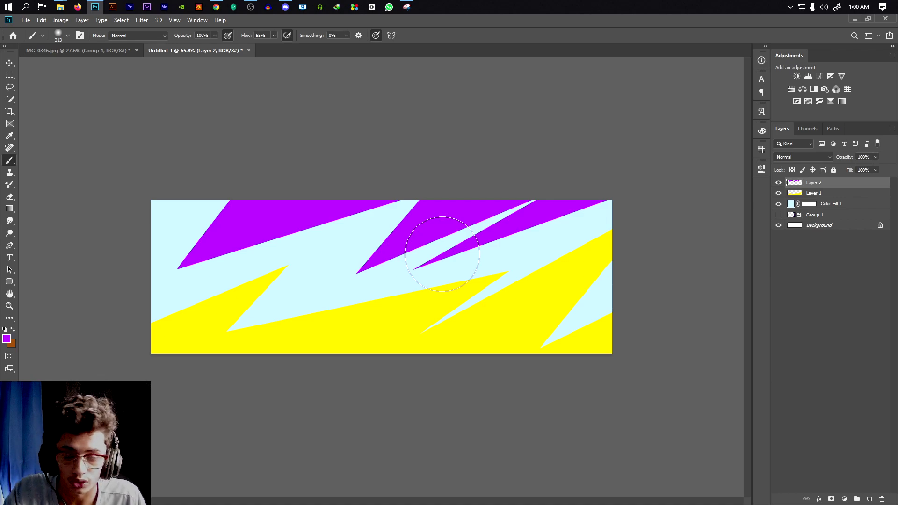
# Move the portrait layer Group 1 to the top of the layer stack and make it visible
pyautogui.click(10, 62)
pyautogui.click(320, 133)
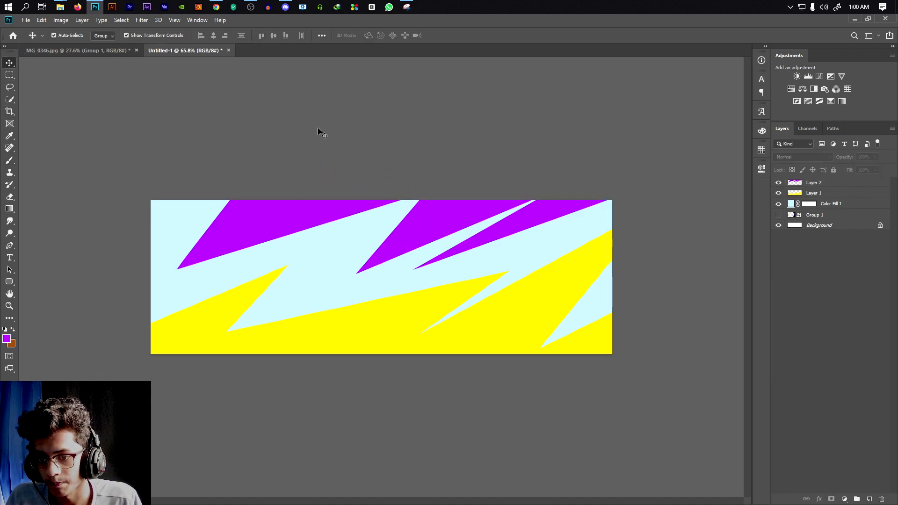
pyautogui.scroll(1, 740, 206)
pyautogui.moveTo(799, 215); pyautogui.dragTo(797, 182)
pyautogui.click(779, 183)
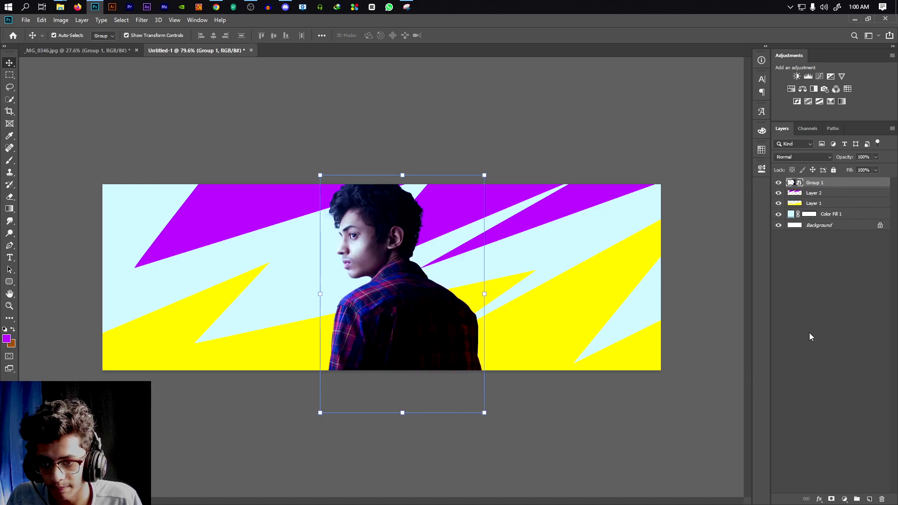
# Add a Gradient Map adjustment above the portrait, clip it to the portrait, and open its gradient for editing
pyautogui.click(845, 499)
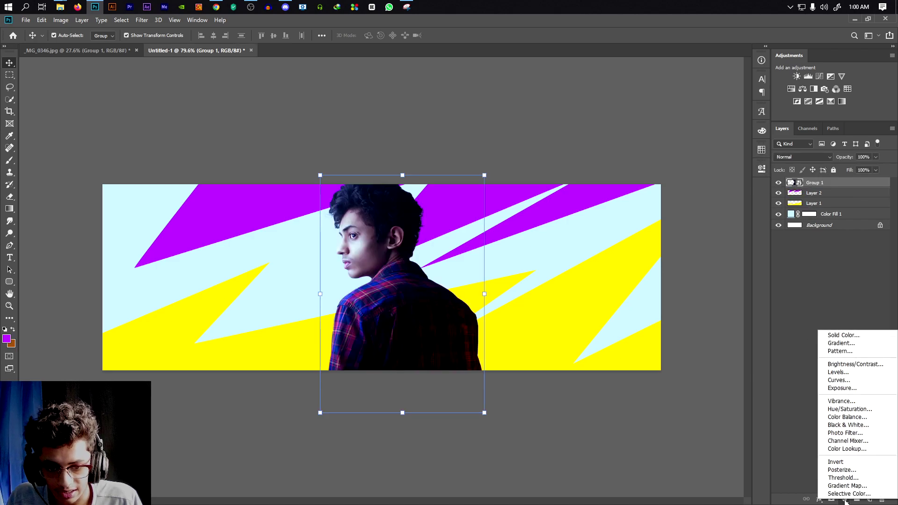
pyautogui.click(847, 486)
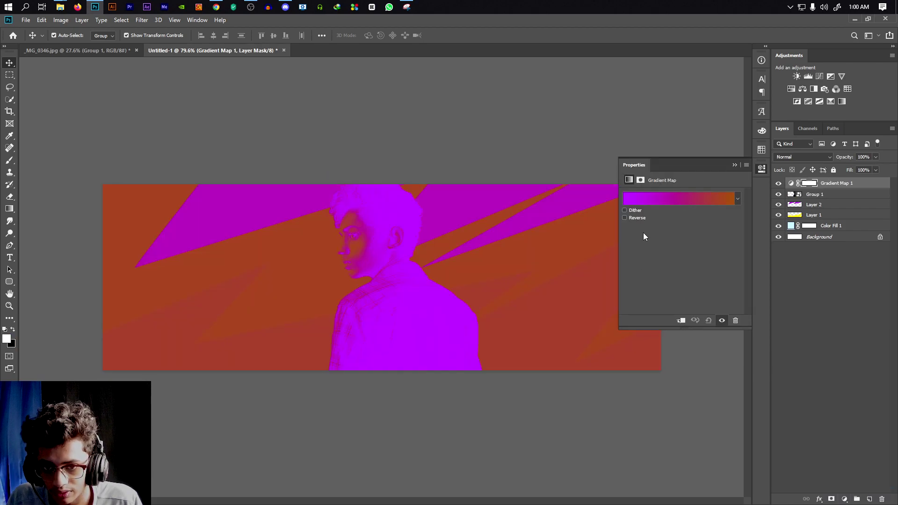
pyautogui.click(681, 321)
pyautogui.click(669, 200)
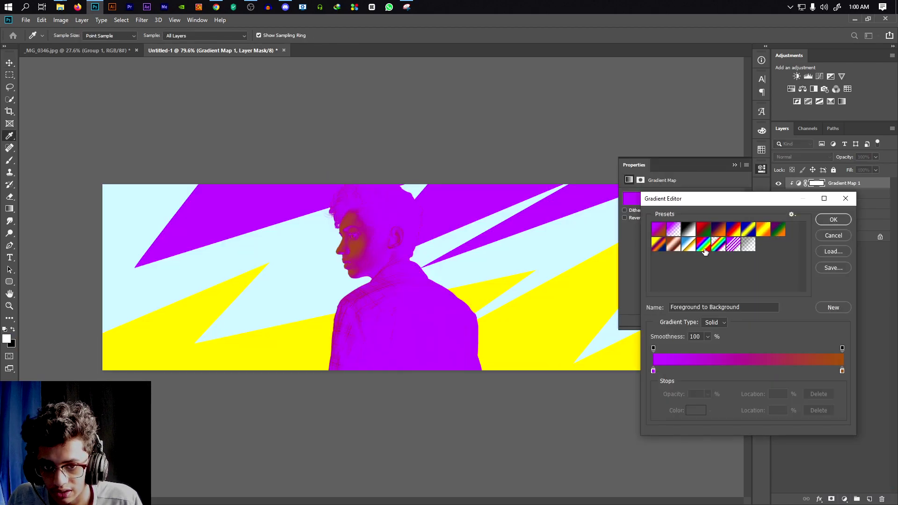
pyautogui.doubleClick(654, 372)
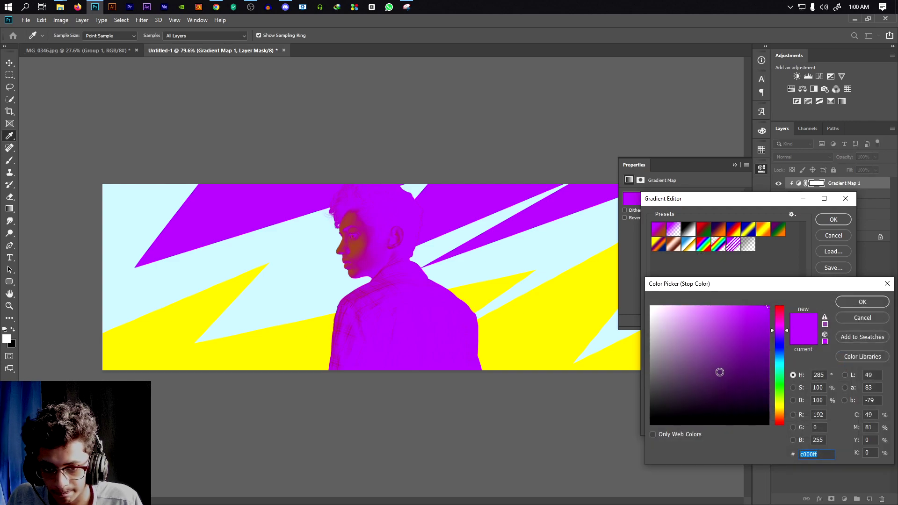
pyautogui.click(669, 402)
pyautogui.click(751, 354)
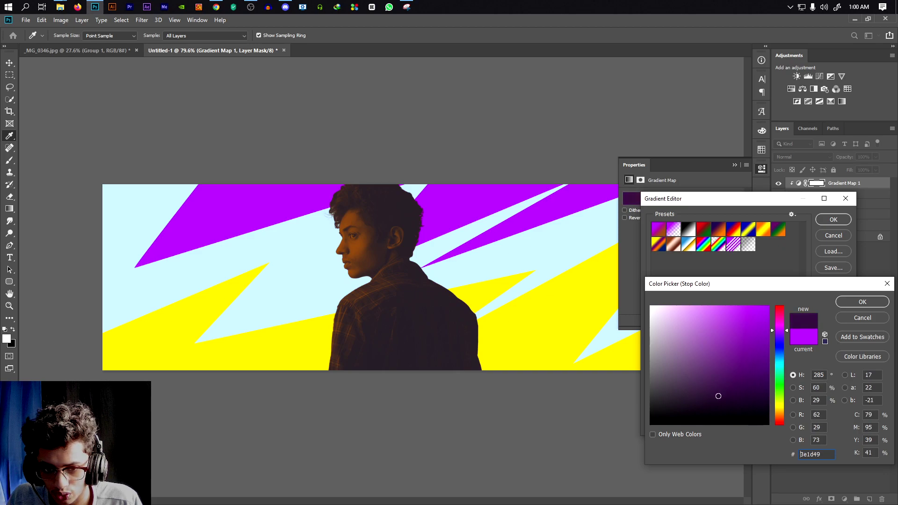
pyautogui.moveTo(778, 346); pyautogui.dragTo(776, 359)
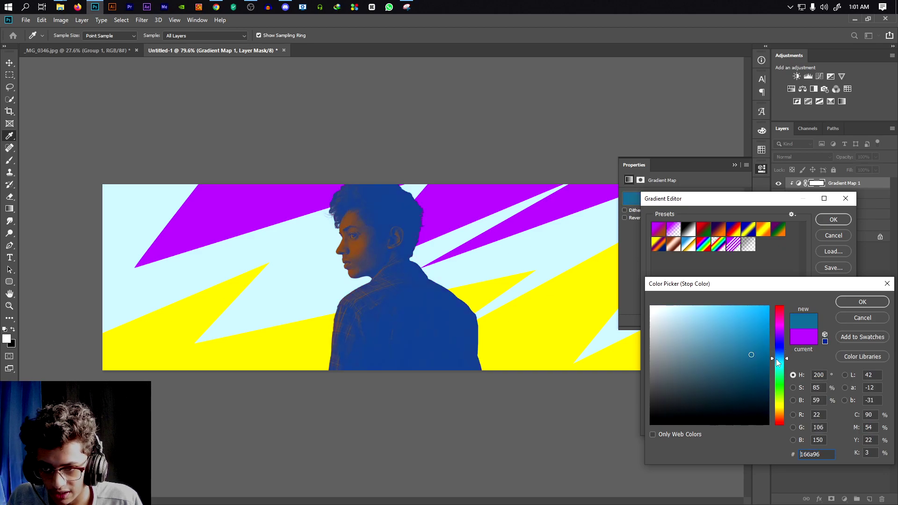
pyautogui.click(843, 318)
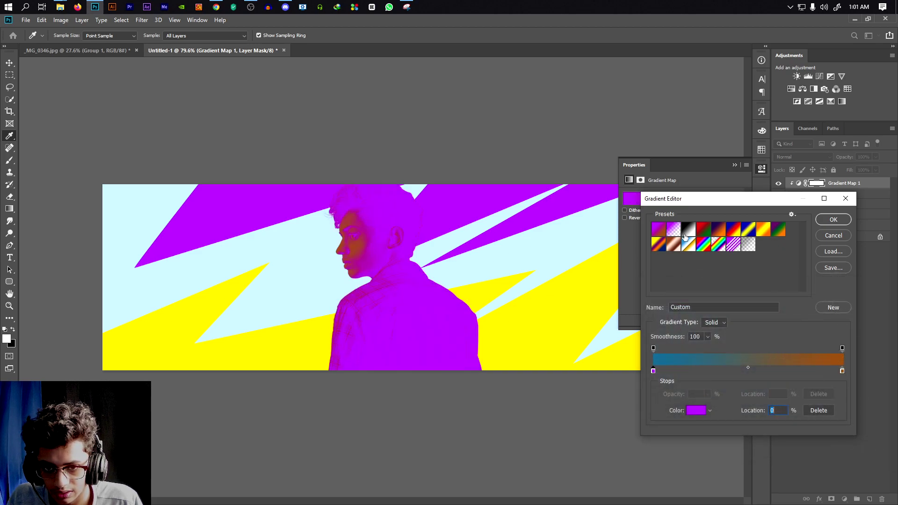
# Apply the Black, White gradient preset and set its dark stop to navy blue 112d73
pyautogui.click(688, 230)
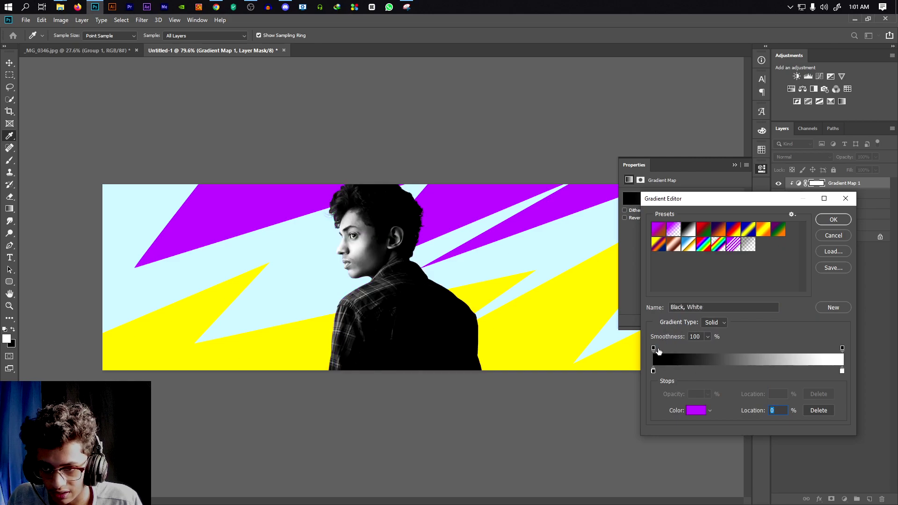
pyautogui.doubleClick(654, 371)
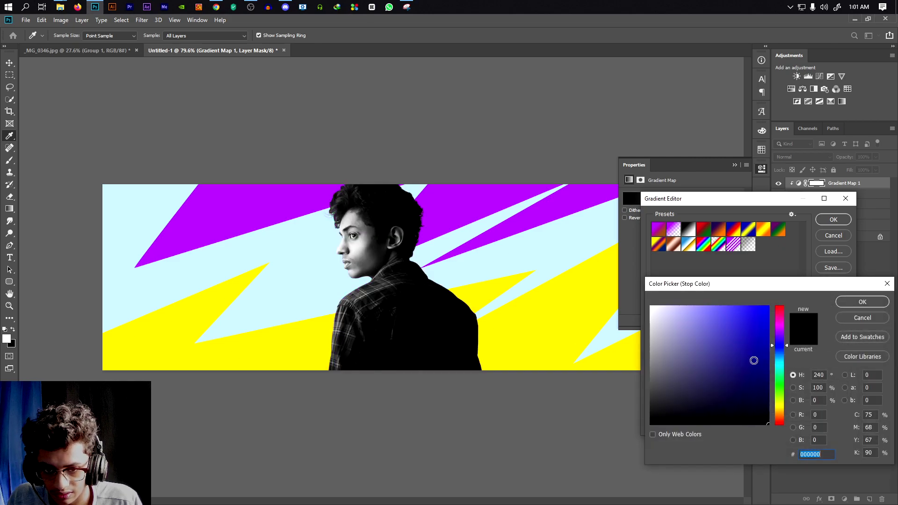
pyautogui.click(747, 365)
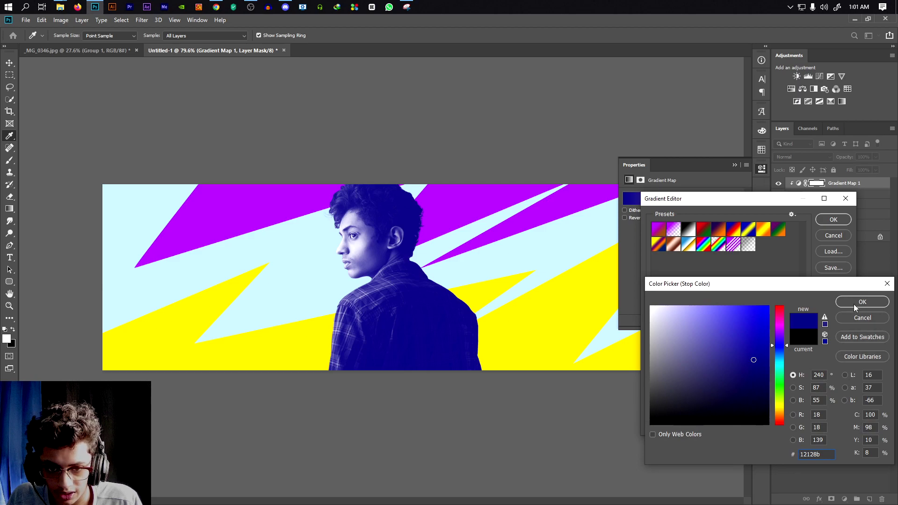
pyautogui.click(778, 350)
pyautogui.click(764, 346)
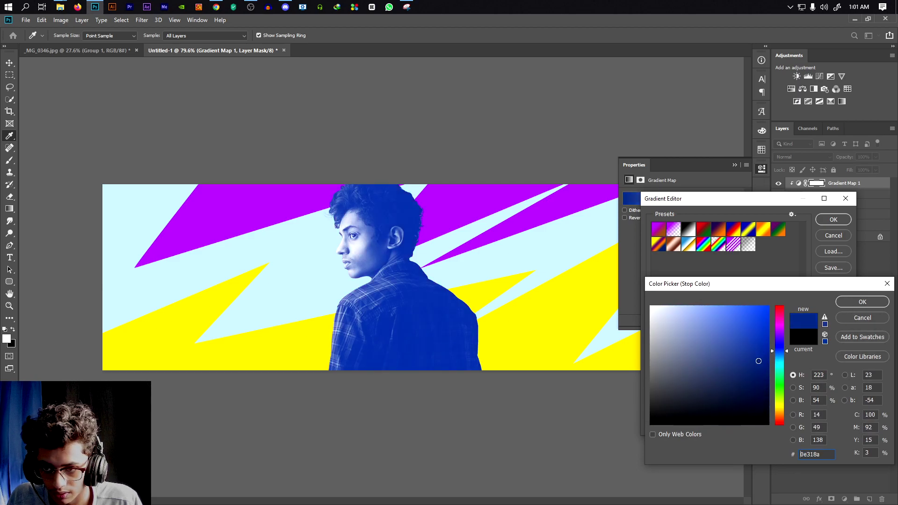
pyautogui.click(752, 371)
pyautogui.click(862, 302)
# Set the gradient's highlight stop at location 100% to purple ba00ff
pyautogui.click(840, 370)
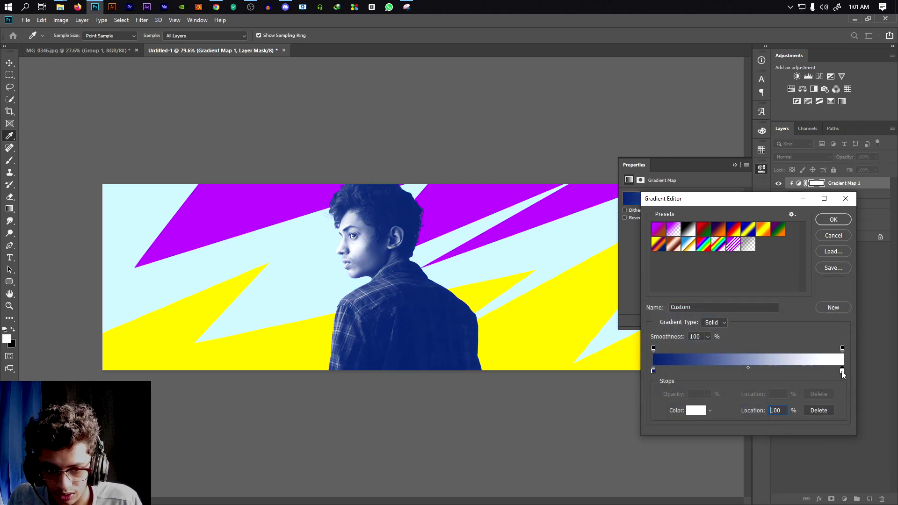
pyautogui.doubleClick(841, 370)
pyautogui.click(779, 331)
pyautogui.click(768, 307)
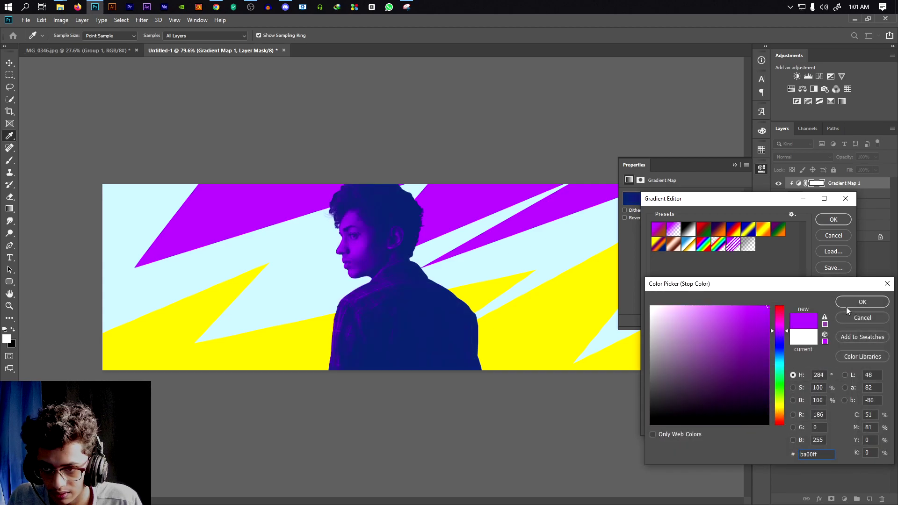
pyautogui.click(874, 305)
# Try several blues for the gradient's dark stop and set it to deep indigo 31217a
pyautogui.doubleClick(654, 372)
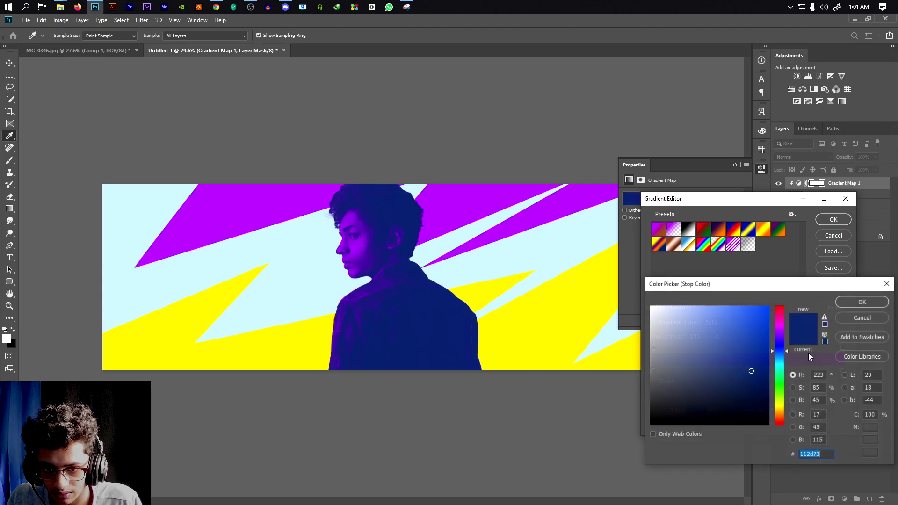
pyautogui.click(768, 307)
pyautogui.click(781, 357)
pyautogui.moveTo(748, 360)
pyautogui.mouseDown()
pyautogui.moveTo(732, 405)
pyautogui.moveTo(706, 383)
pyautogui.moveTo(727, 401)
pyautogui.mouseUp()
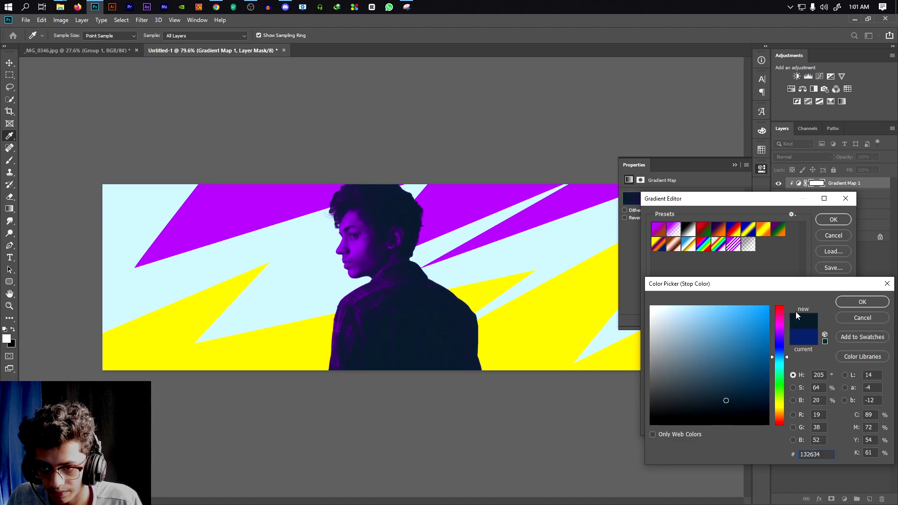
pyautogui.moveTo(748, 337)
pyautogui.mouseDown()
pyautogui.moveTo(737, 387)
pyautogui.moveTo(744, 350)
pyautogui.moveTo(750, 370)
pyautogui.mouseUp()
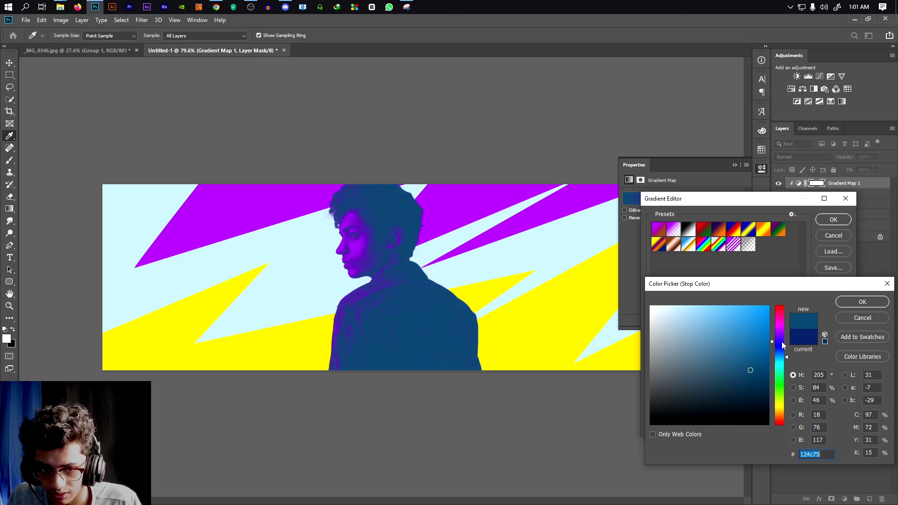
pyautogui.click(781, 342)
pyautogui.moveTo(779, 338); pyautogui.dragTo(779, 342)
pyautogui.click(737, 364)
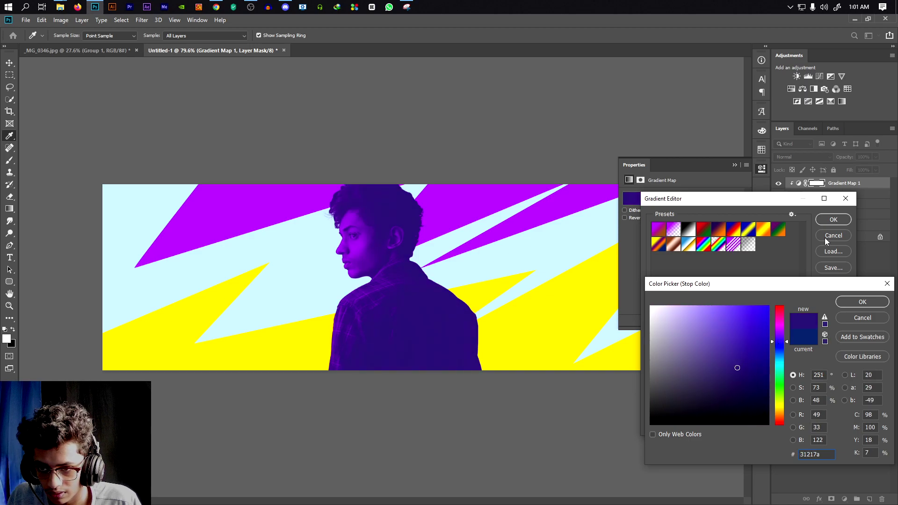
pyautogui.click(861, 302)
# Set the gradient's highlight stop to pink ff0072, apply the gradient, and collapse the adjustment's properties
pyautogui.doubleClick(842, 371)
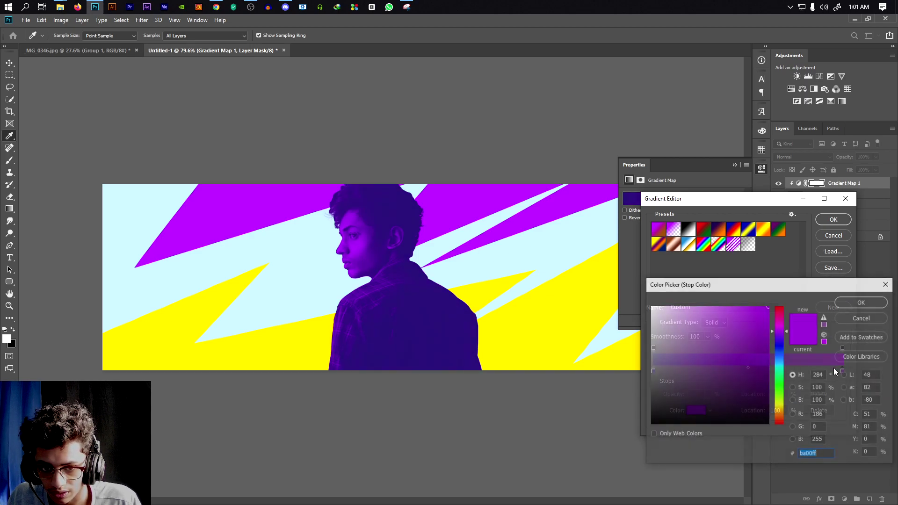
pyautogui.click(776, 346)
pyautogui.moveTo(773, 330); pyautogui.dragTo(773, 316)
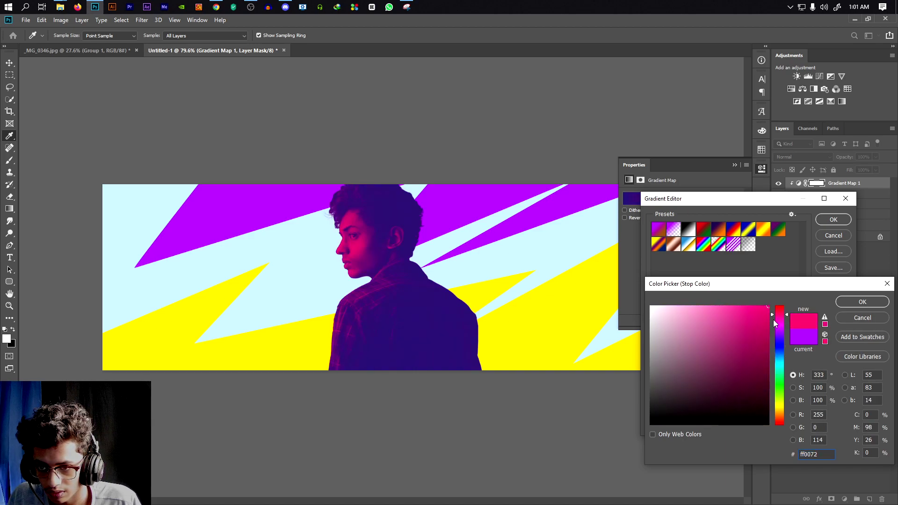
pyautogui.click(877, 301)
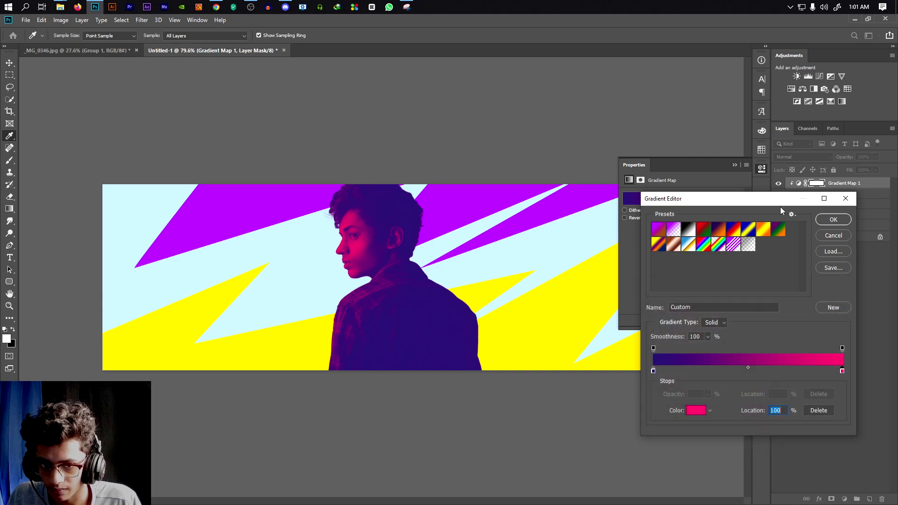
pyautogui.click(833, 219)
pyautogui.click(735, 165)
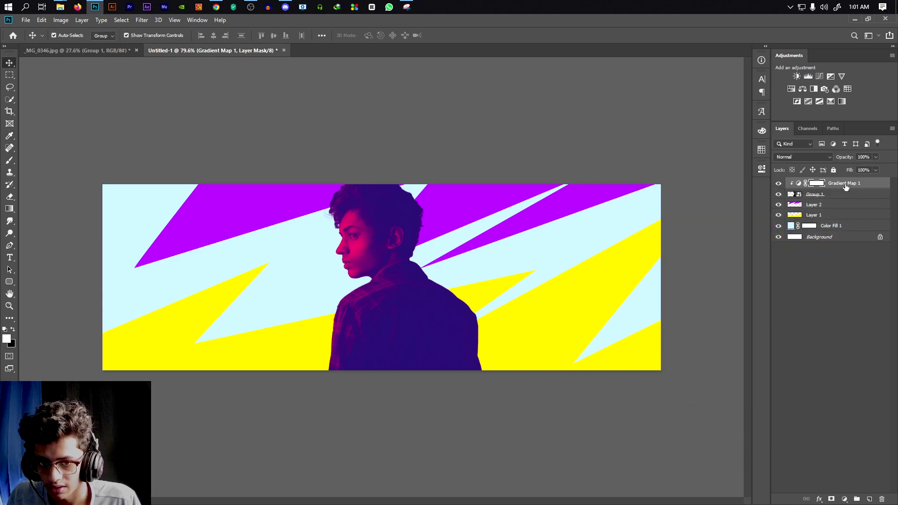
# Group the gradient map adjustment with the portrait layer, compare the banner with the group hidden and shown, and lock the group
pyautogui.keyDown('shift'); pyautogui.click(824, 194); pyautogui.keyUp('shift')
pyautogui.hotkey('ctrl', 'g')
pyautogui.click(779, 184)
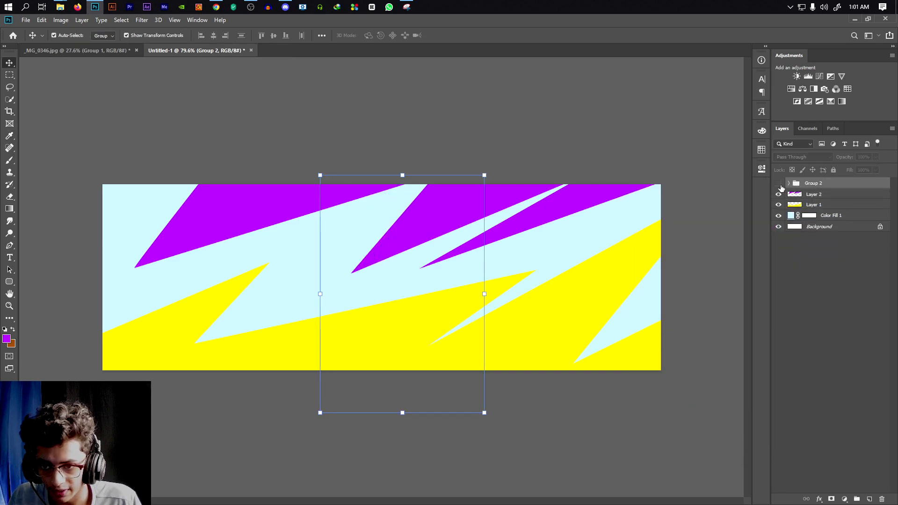
pyautogui.click(779, 184)
pyautogui.hotkey('ctrl', '-')
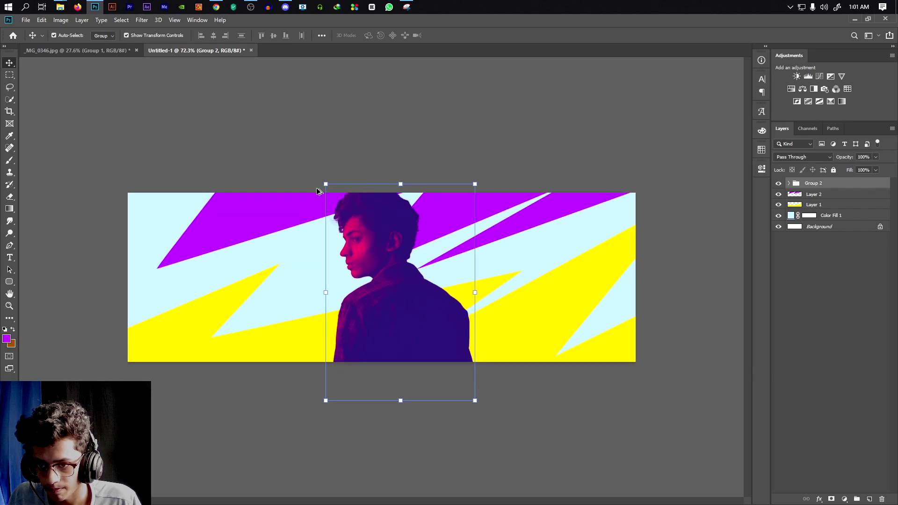
pyautogui.click(834, 171)
# Copy the blue geometric logo from the _MG_0346.jpg document into the banner, placing it over the portrait
pyautogui.hotkey('ctrl', '+')
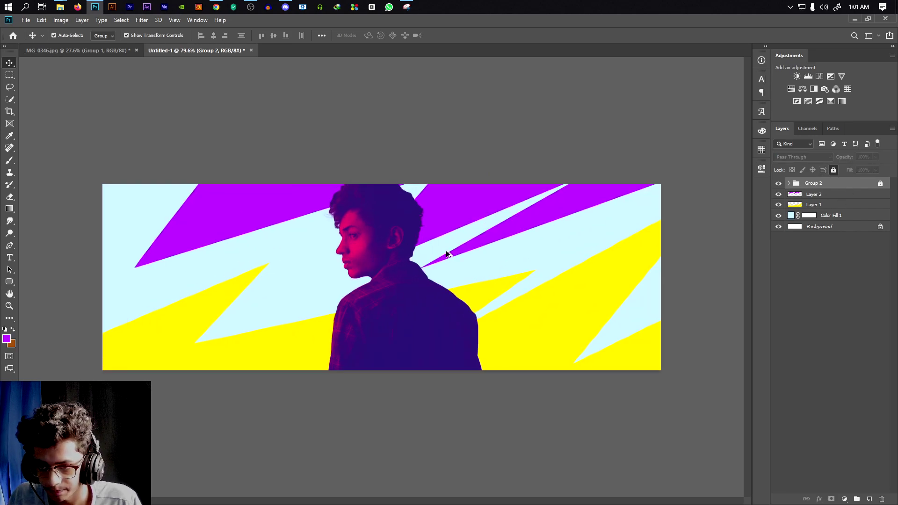
pyautogui.click(104, 51)
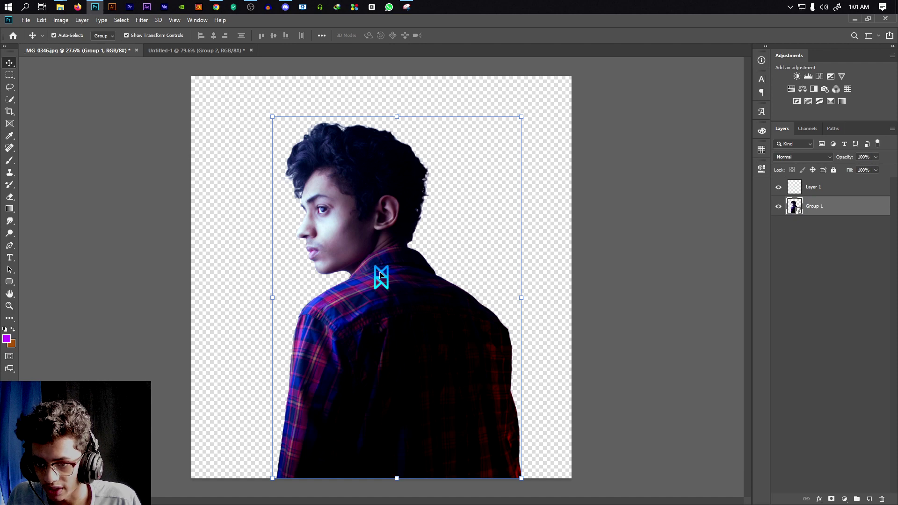
pyautogui.moveTo(380, 275)
pyautogui.mouseDown()
pyautogui.moveTo(180, 35)
pyautogui.moveTo(180, 49)
pyautogui.moveTo(358, 224)
pyautogui.moveTo(396, 277)
pyautogui.mouseUp()
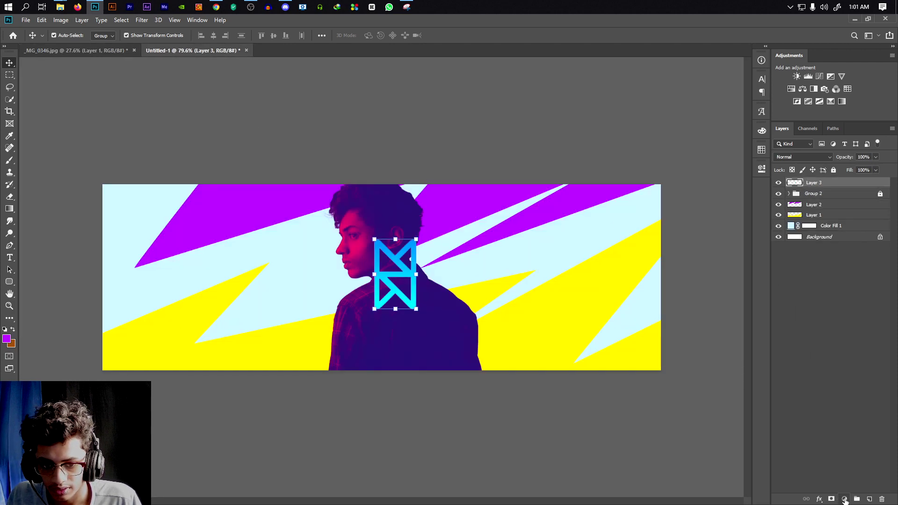
# Turn the logo white with a Hue/Saturation adjustment clipped to its layer, using saturation -100 and lightness +100
pyautogui.click(792, 89)
pyautogui.click(648, 247)
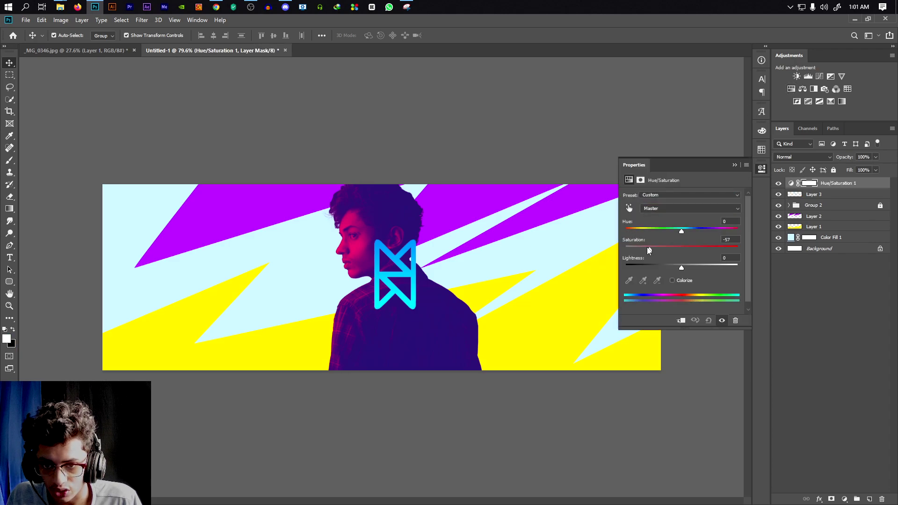
pyautogui.moveTo(649, 251); pyautogui.dragTo(626, 251)
pyautogui.click(681, 320)
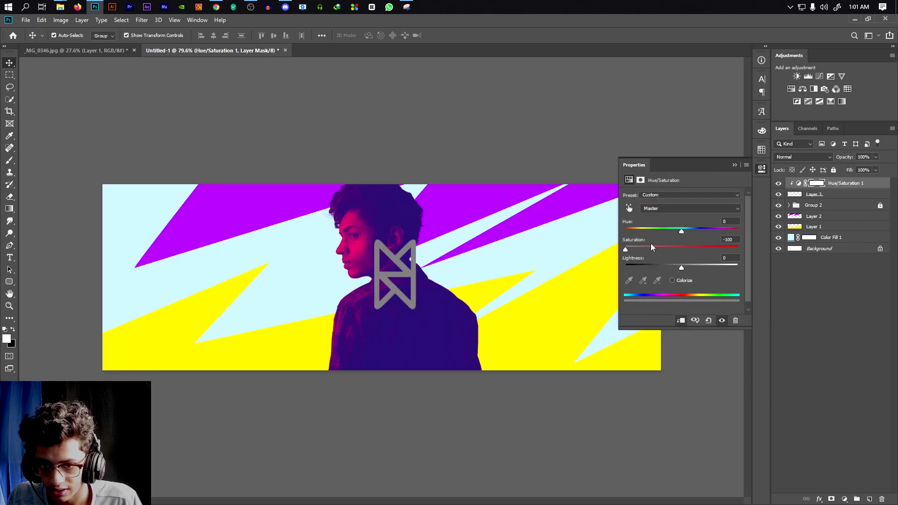
pyautogui.moveTo(684, 269); pyautogui.dragTo(759, 265)
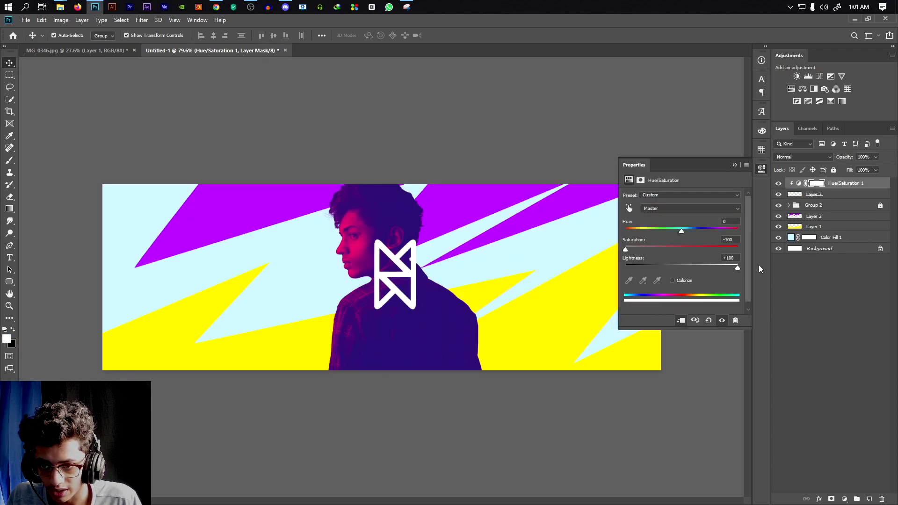
pyautogui.click(733, 165)
# Group the logo layer with its Hue/Saturation adjustment and convert the group to a smart object
pyautogui.keyDown('shift'); pyautogui.click(859, 196); pyautogui.keyUp('shift')
pyautogui.hotkey('ctrl', 'g')
pyautogui.rightClick(821, 182)
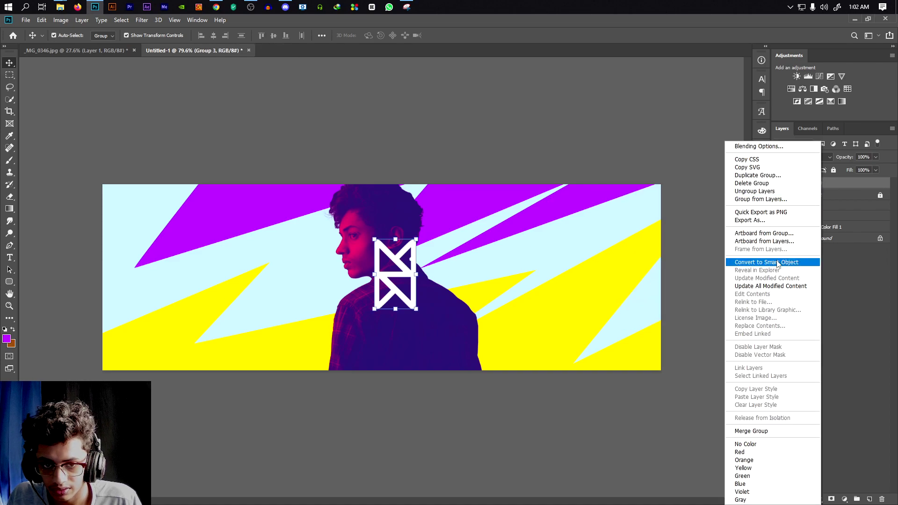
pyautogui.click(758, 261)
# Scale the white logo down around its centre to 44.21% and deselect it
pyautogui.moveTo(418, 237); pyautogui.dragTo(403, 258)
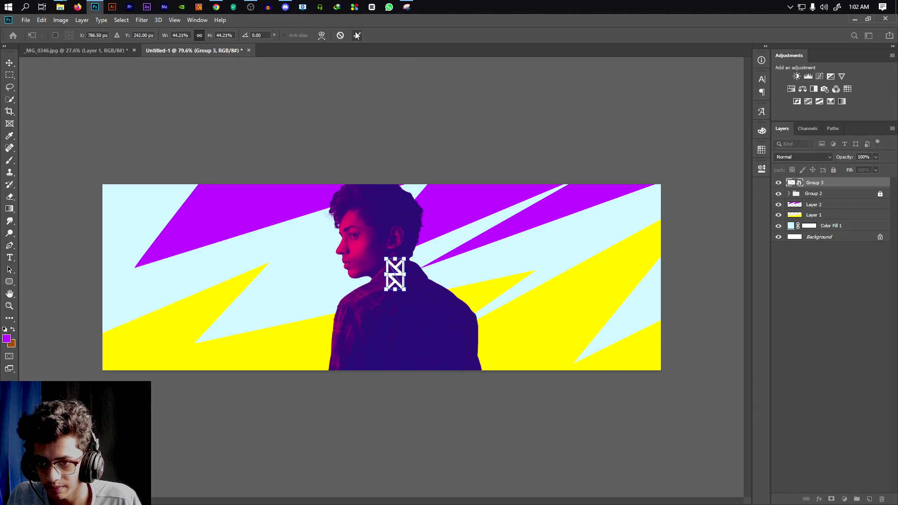
pyautogui.click(357, 35)
pyautogui.click(441, 88)
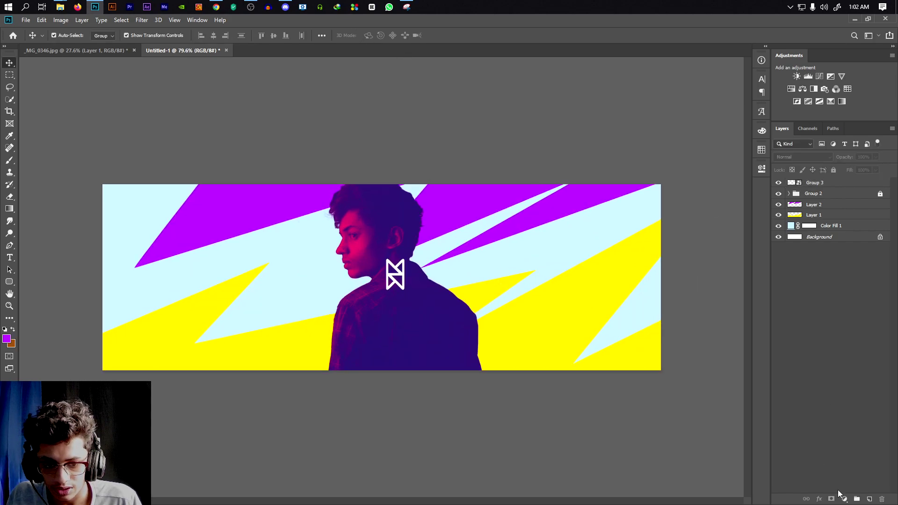
# Add a solid white ffffff colour fill layer above all the other layers
pyautogui.click(845, 499)
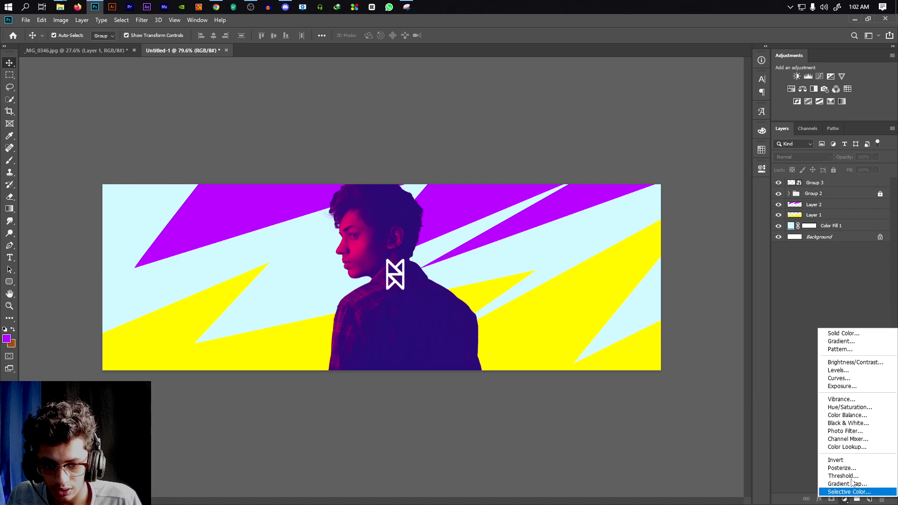
pyautogui.click(844, 334)
pyautogui.write('ffffff')
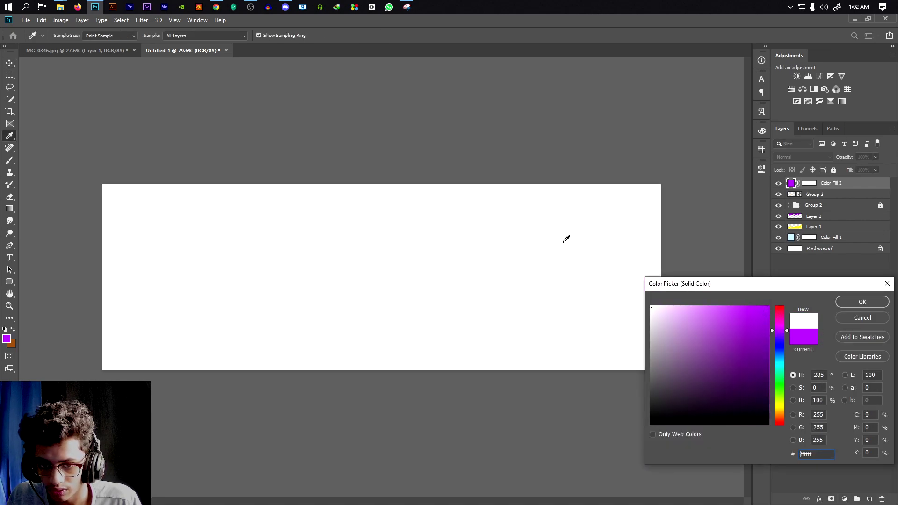
pyautogui.click(861, 303)
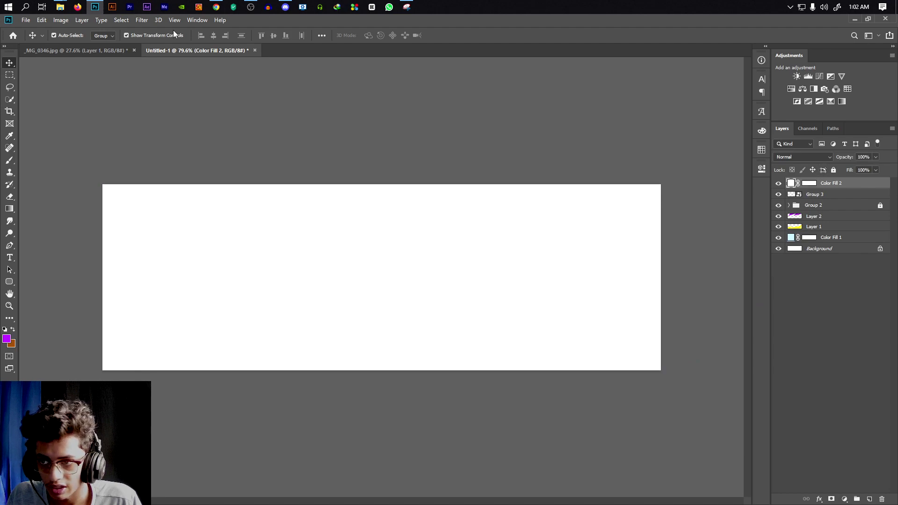
# Apply uniform Add Noise of 16.8% to the white fill as a smart filter and convert the result to a smart object
pyautogui.click(142, 20)
pyautogui.moveTo(189, 136)
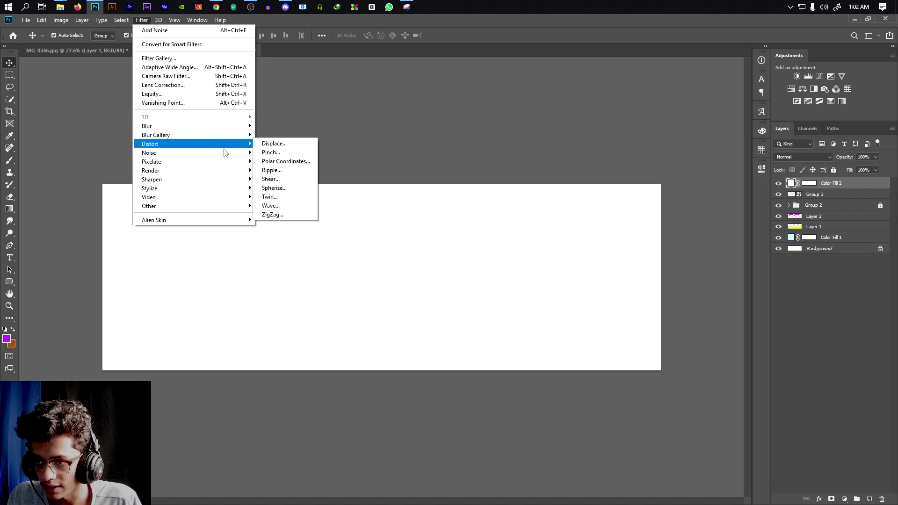
pyautogui.click(279, 153)
pyautogui.click(429, 201)
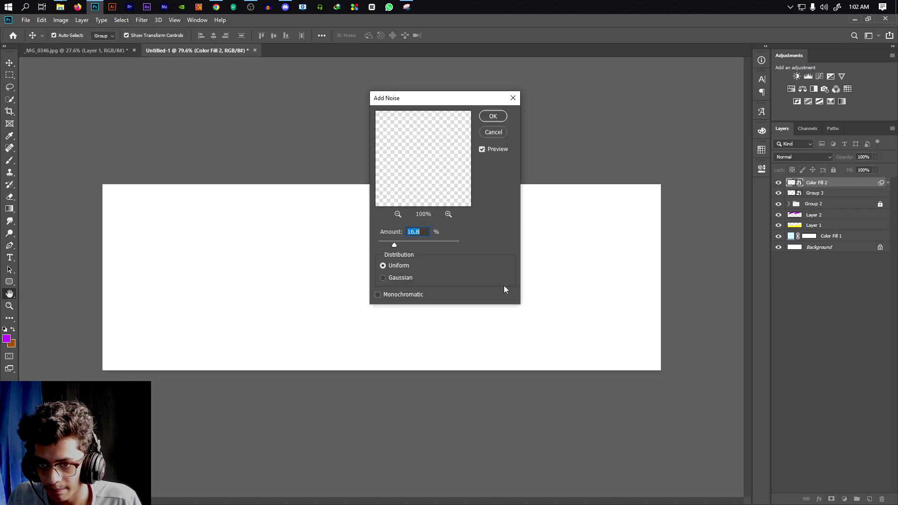
pyautogui.click(498, 117)
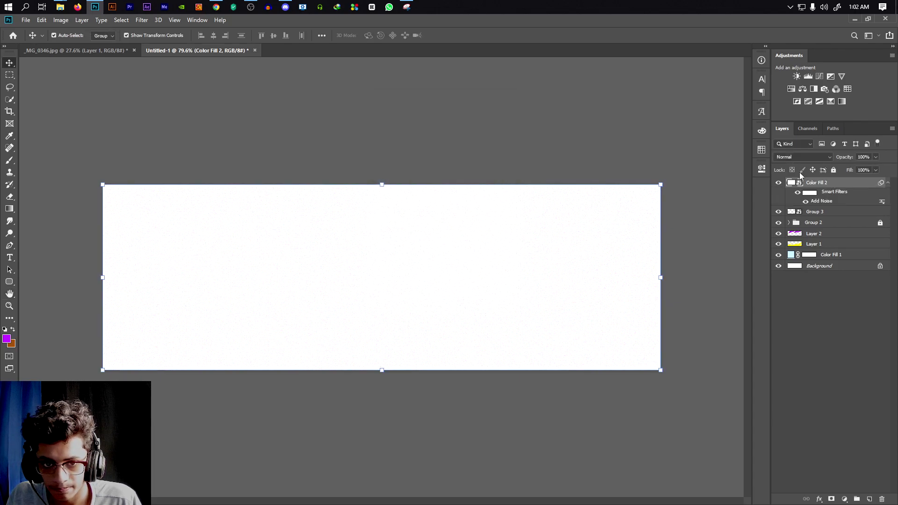
pyautogui.rightClick(817, 182)
pyautogui.click(725, 204)
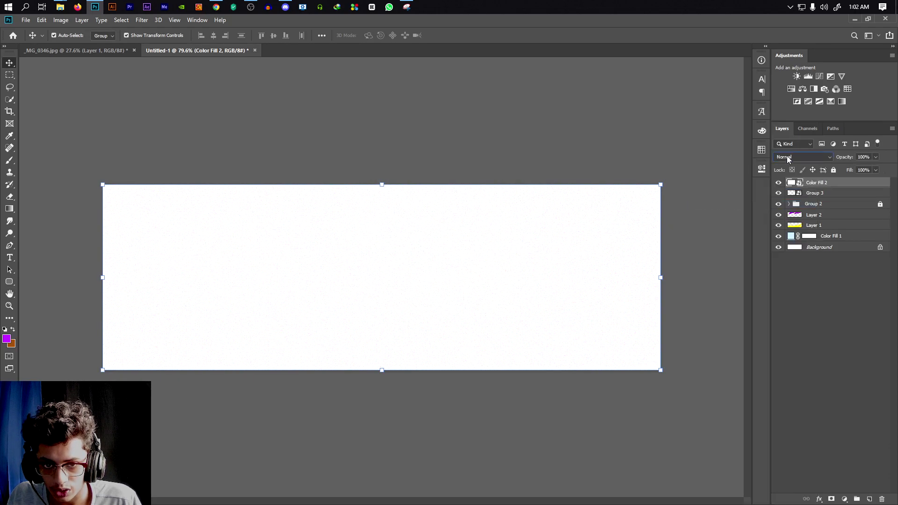
# Blend the noise layer with Multiply to add grain over the banner, and hide the layer
pyautogui.click(790, 157)
pyautogui.click(782, 193)
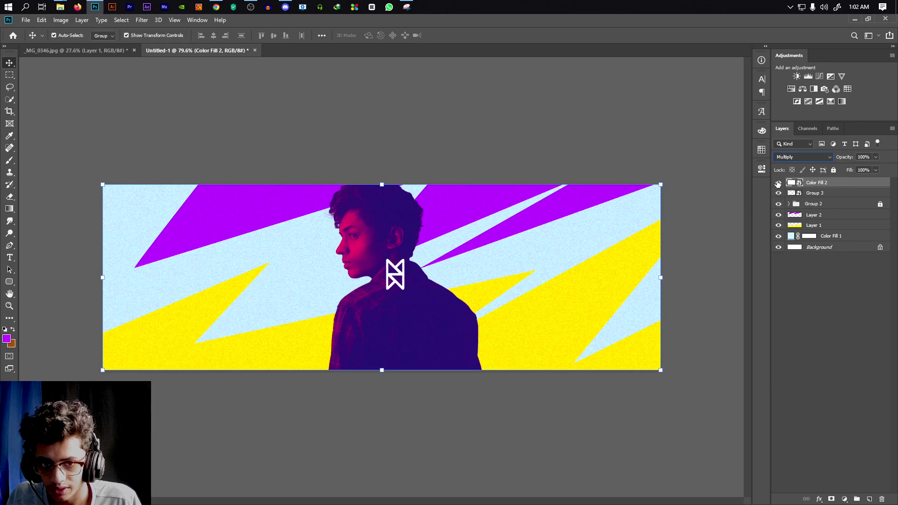
pyautogui.click(779, 183)
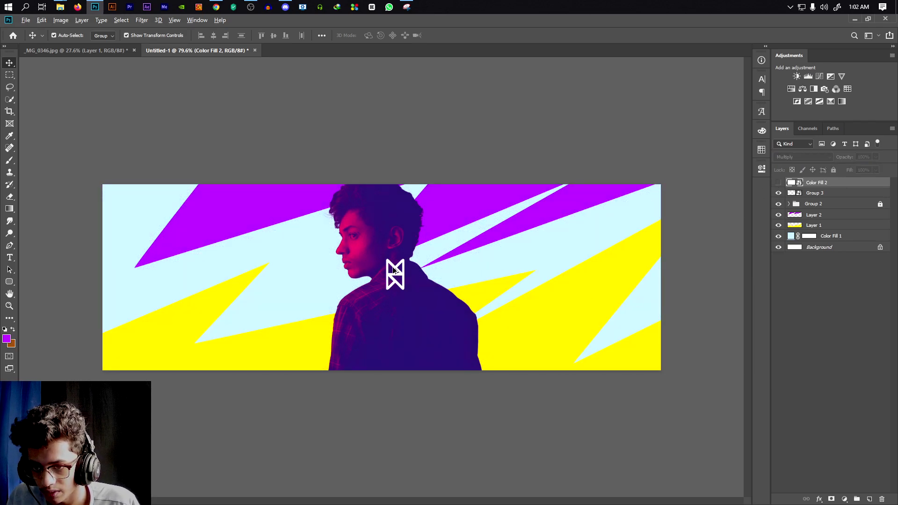
# Try the Difference blend mode on the logo and enlarge it to 103.50% over the portrait's back shoulder
pyautogui.scroll(2, 395, 270)
pyautogui.click(397, 274)
pyautogui.click(797, 157)
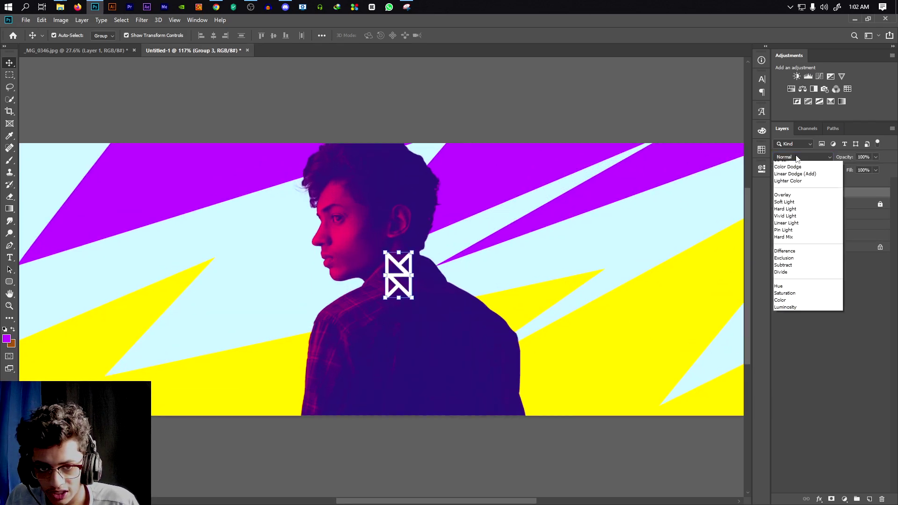
pyautogui.click(786, 327)
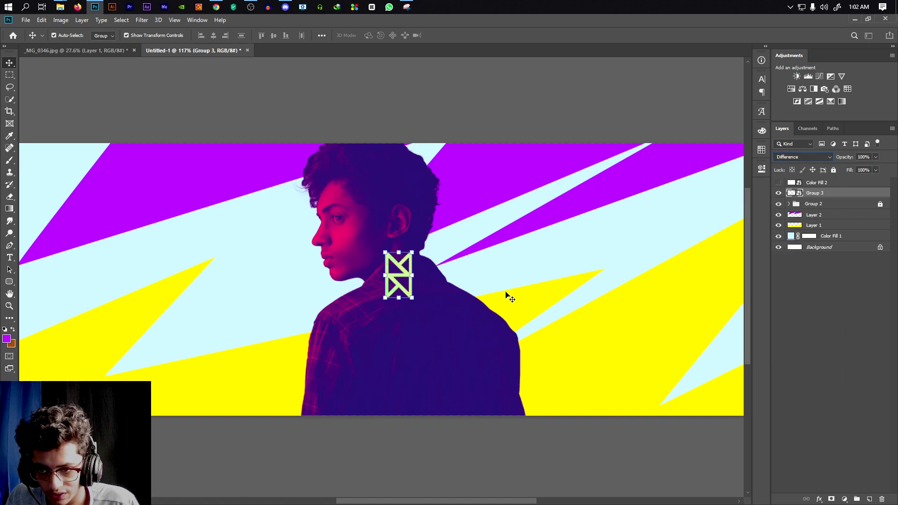
pyautogui.moveTo(411, 253); pyautogui.dragTo(428, 214)
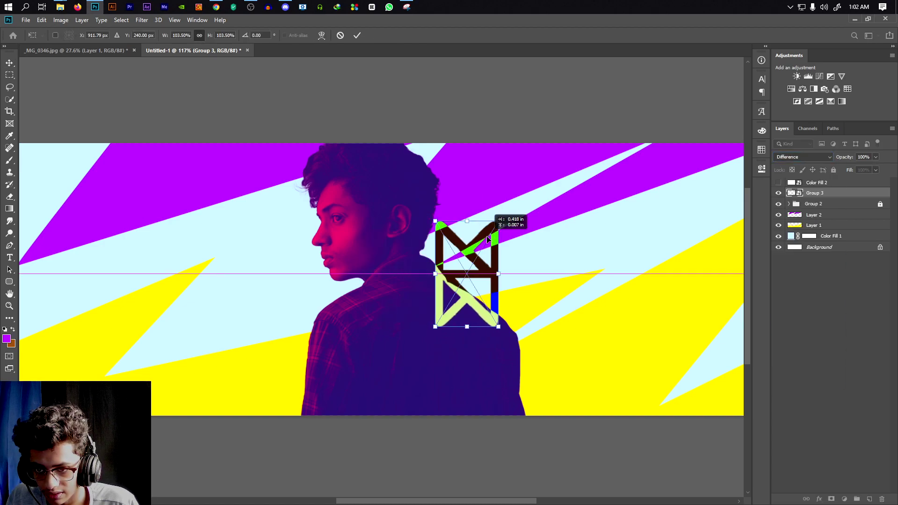
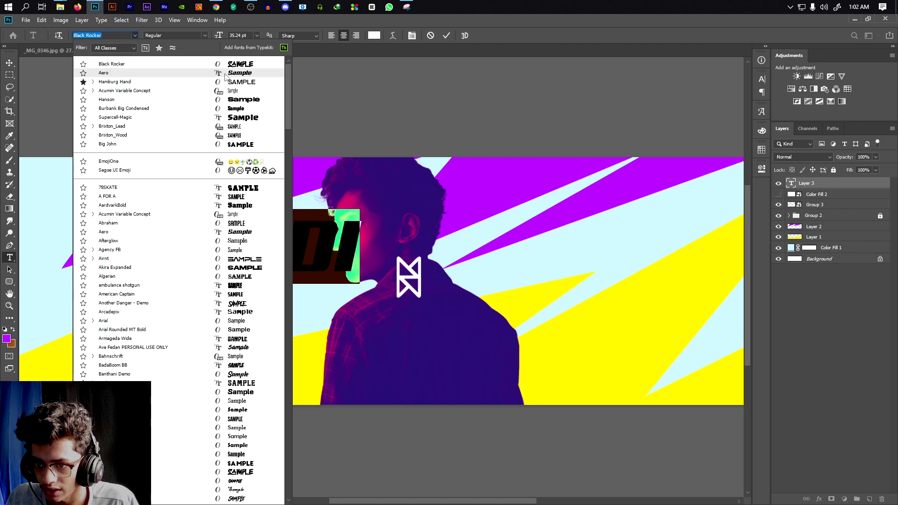
# Set the name text in the Aero font, centre it on the portrait and move its layer below the yellow zigzag layer
pyautogui.click(226, 74)
pyautogui.click(10, 63)
pyautogui.moveTo(280, 222); pyautogui.dragTo(429, 245)
pyautogui.moveTo(838, 187); pyautogui.dragTo(824, 242)
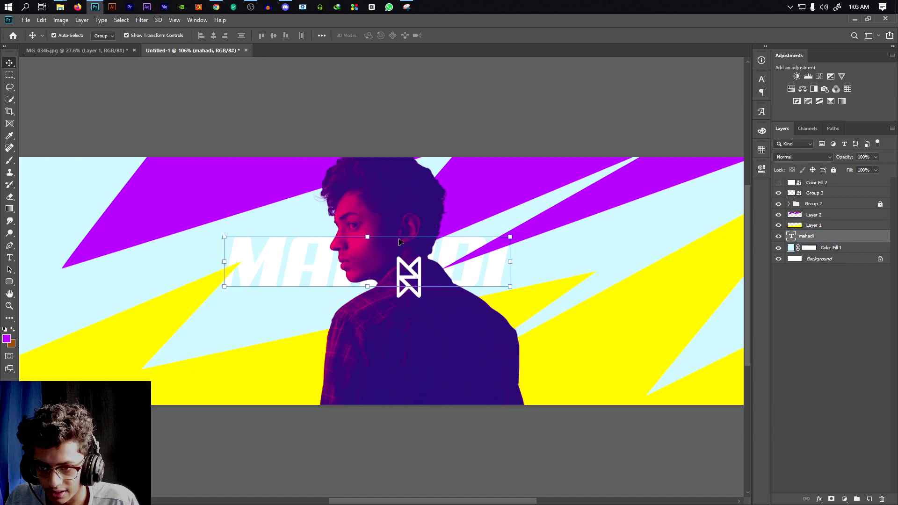
# Enlarge the name text to span most of the banner's width, centred behind the portrait
pyautogui.click(510, 237)
pyautogui.hotkey('ctrl', '-')
pyautogui.moveTo(481, 240); pyautogui.dragTo(598, 201)
pyautogui.moveTo(511, 239); pyautogui.dragTo(532, 241)
pyautogui.moveTo(616, 202); pyautogui.dragTo(573, 237)
pyautogui.click(449, 35)
pyautogui.scroll(1, 549, 258)
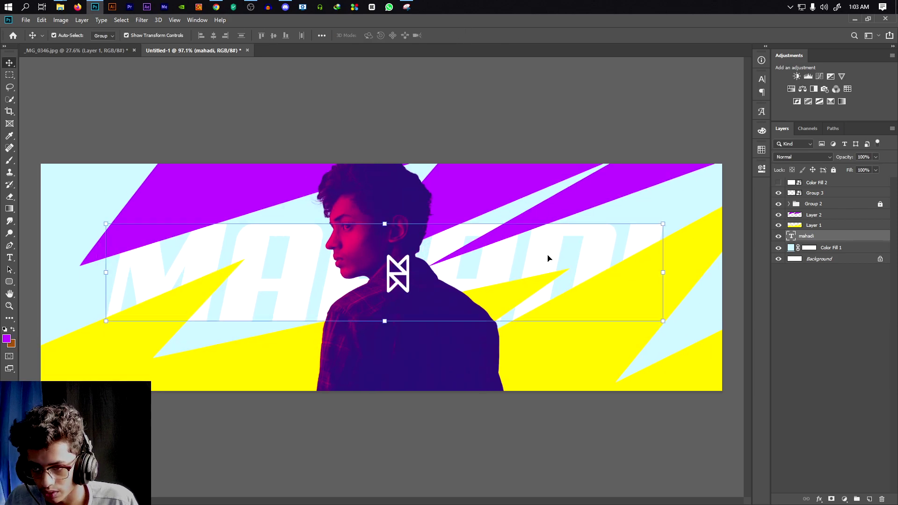
# Add a black mask to the name text and faintly reveal the letters with a soft white 539 px brush
pyautogui.keyDown('alt'); pyautogui.click(832, 498); pyautogui.keyUp('alt')
pyautogui.press('d')
pyautogui.press('b')
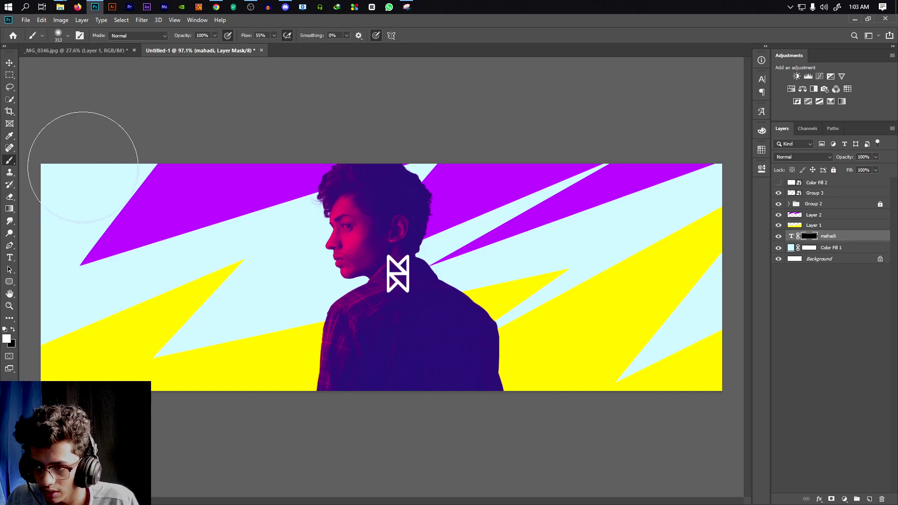
pyautogui.keyDown('alt'); pyautogui.rightClick(194, 215); pyautogui.keyUp('alt')
pyautogui.click(178, 189)
pyautogui.moveTo(178, 189)
pyautogui.mouseDown()
pyautogui.moveTo(238, 295)
pyautogui.moveTo(288, 163)
pyautogui.moveTo(199, 358)
pyautogui.moveTo(239, 364)
pyautogui.moveTo(395, 283)
pyautogui.moveTo(239, 386)
pyautogui.moveTo(431, 275)
pyautogui.moveTo(536, 171)
pyautogui.moveTo(540, 277)
pyautogui.moveTo(566, 390)
pyautogui.moveTo(718, 171)
pyautogui.mouseUp()
pyautogui.scroll(-2, 489, 261)
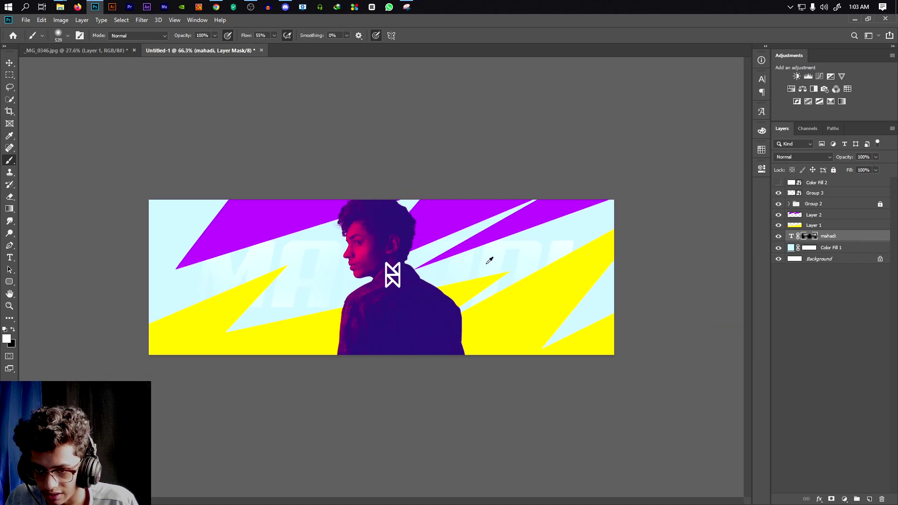
pyautogui.scroll(2, 383, 277)
# Create a text layer in the Hamburg Hand font at the banner's upper left and enter the designer's social media handle
pyautogui.press('v')
pyautogui.press('t')
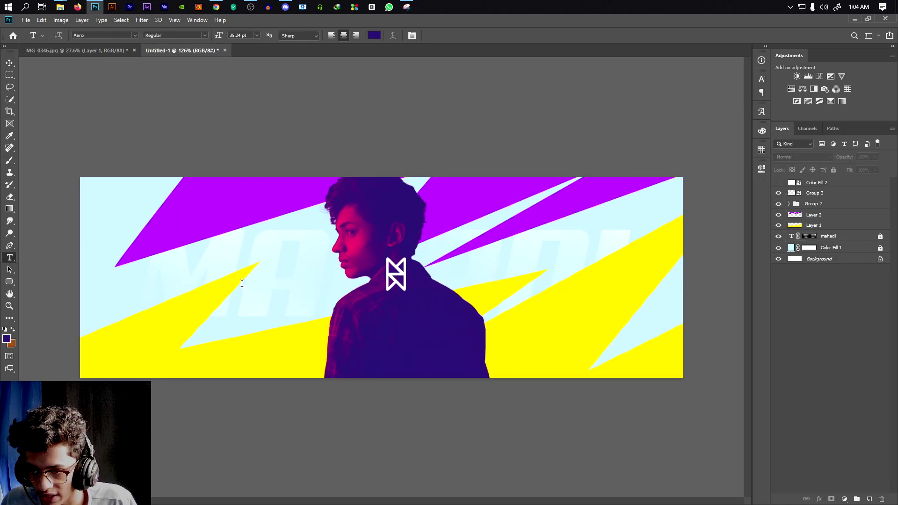
pyautogui.scroll(3, 241, 283)
pyautogui.click(210, 160)
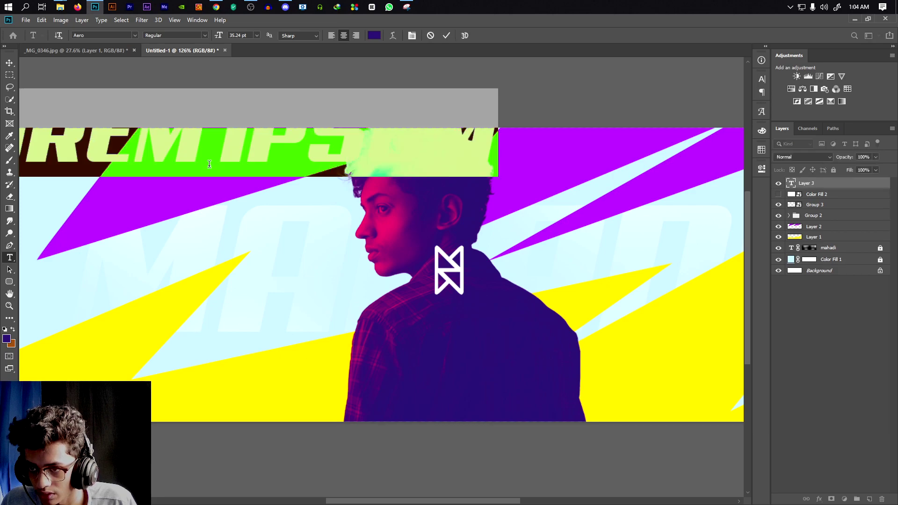
pyautogui.click(135, 35)
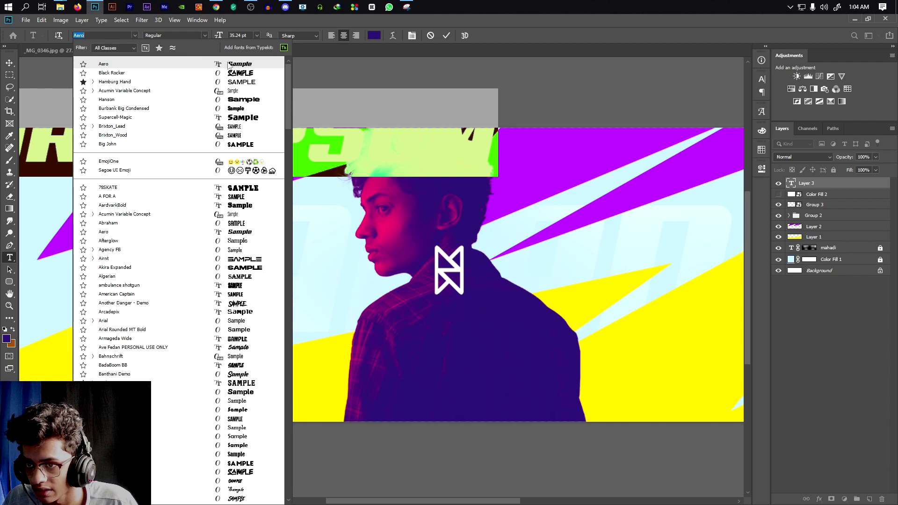
pyautogui.click(239, 82)
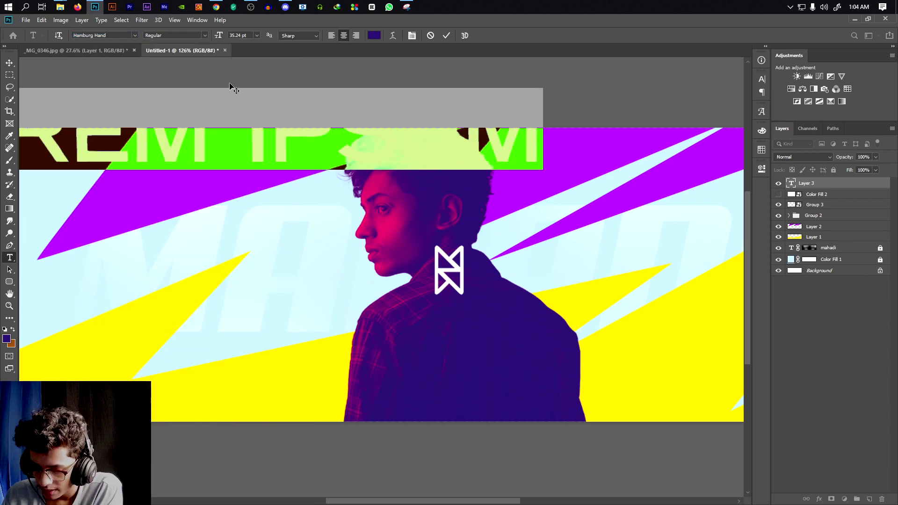
pyautogui.write('MAHADIG')
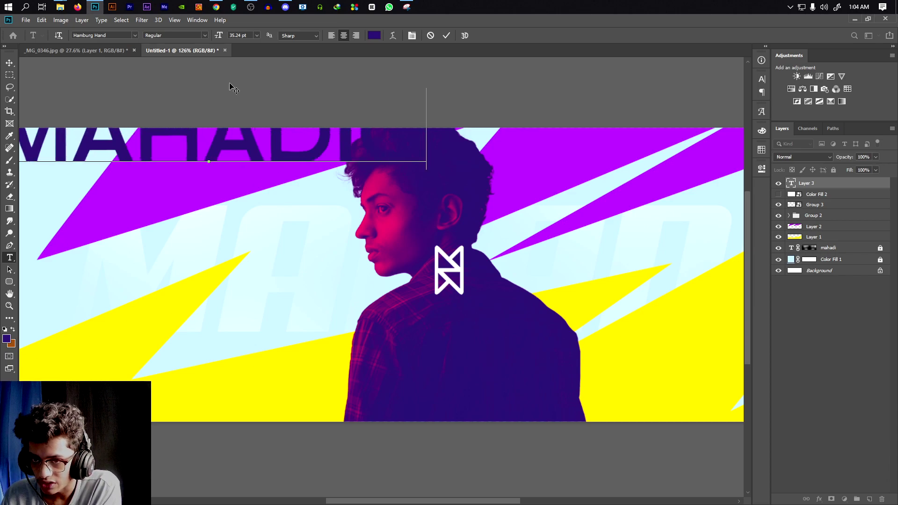
pyautogui.write('HOST')
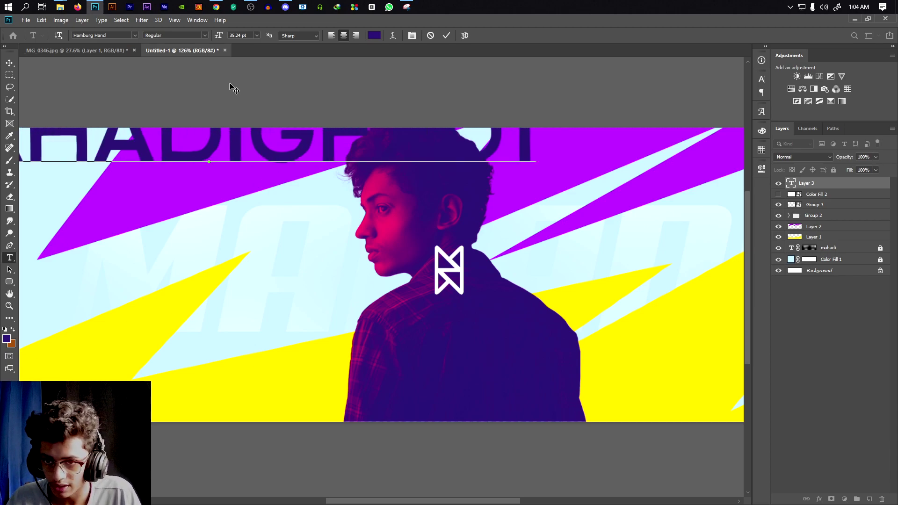
# Reduce the handle text's size to 11.01 pt and add an @ sign in front of it
pyautogui.hotkey('ctrl', 'a')
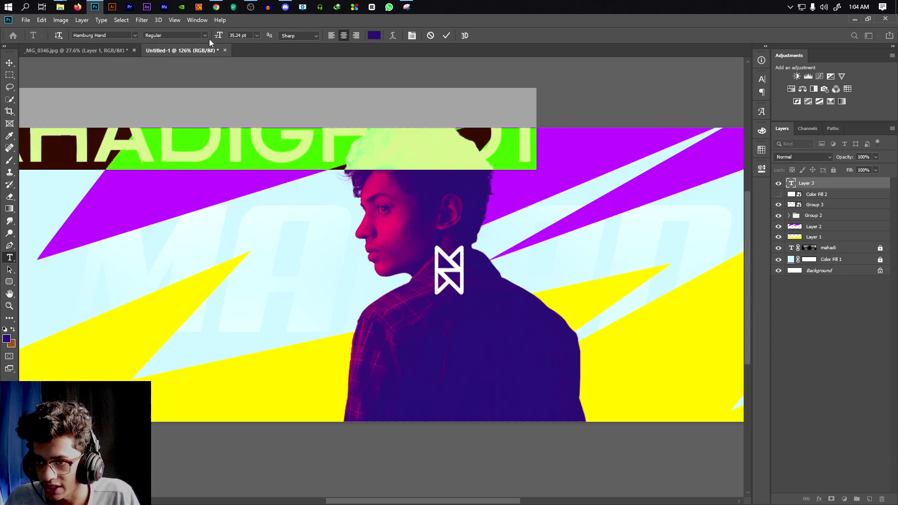
pyautogui.moveTo(219, 39); pyautogui.dragTo(195, 45)
pyautogui.click(110, 149)
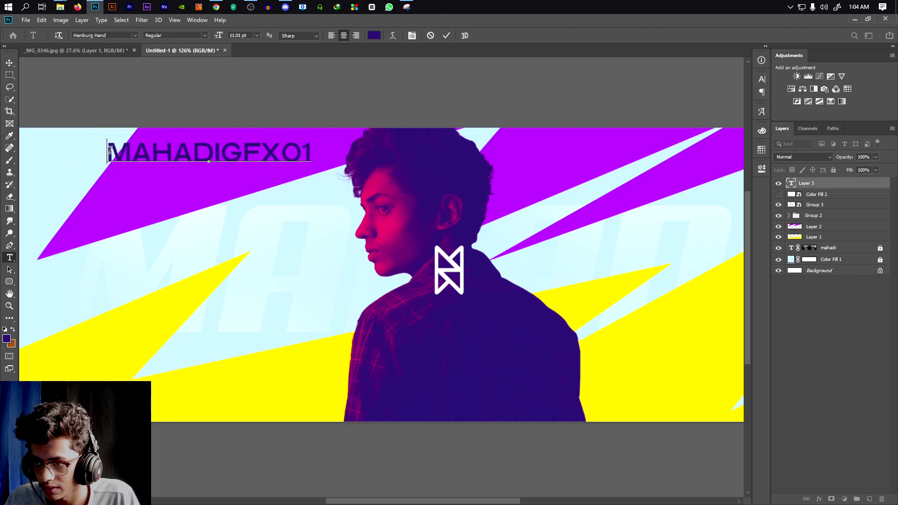
pyautogui.write('@')
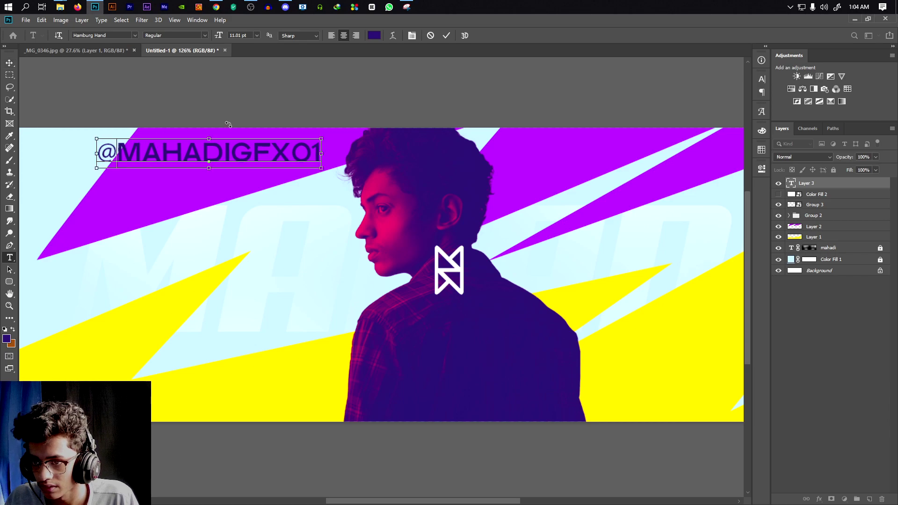
# Colour the whole handle text with the dark indigo sampled from the portrait's jacket
pyautogui.hotkey('ctrl', 'a')
pyautogui.click(180, 152)
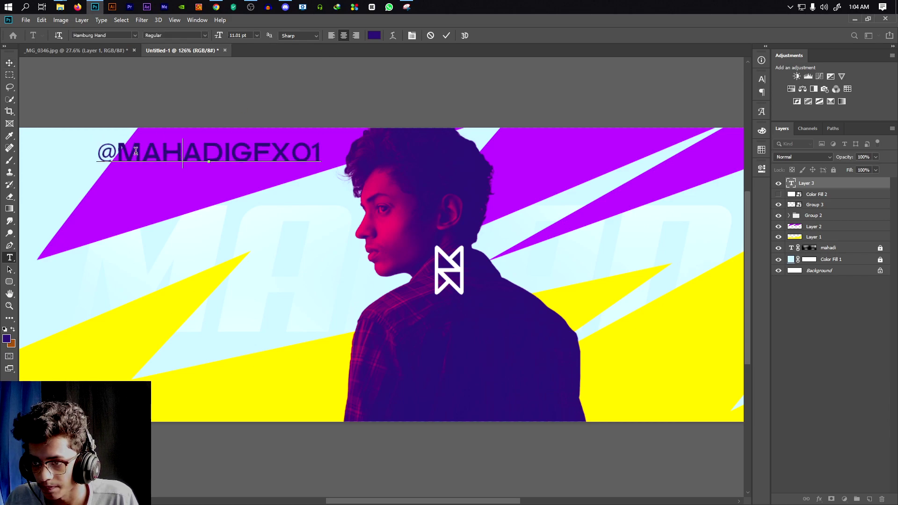
pyautogui.hotkey('ctrl', 'a')
pyautogui.click(376, 36)
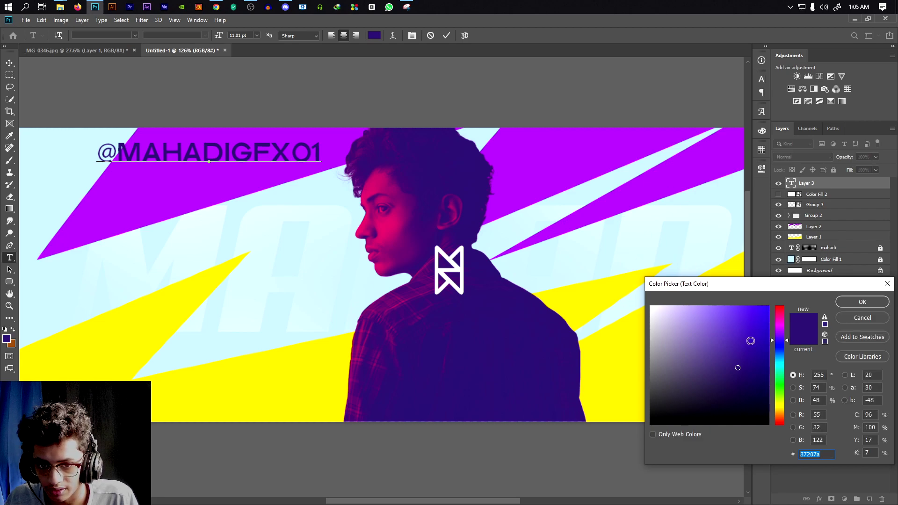
pyautogui.click(543, 335)
pyautogui.click(862, 304)
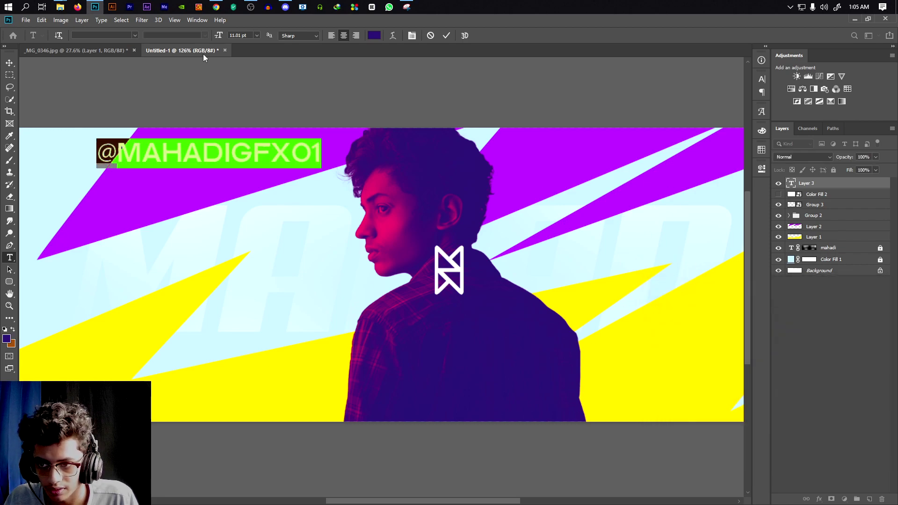
# Move the handle text to the right of the portrait and scale it down to 43.17%
pyautogui.click(9, 62)
pyautogui.moveTo(246, 156); pyautogui.dragTo(679, 272)
pyautogui.scroll(-3, 679, 271)
pyautogui.hotkey('ctrl', 't')
pyautogui.moveTo(606, 257); pyautogui.dragTo(565, 263)
pyautogui.click(450, 35)
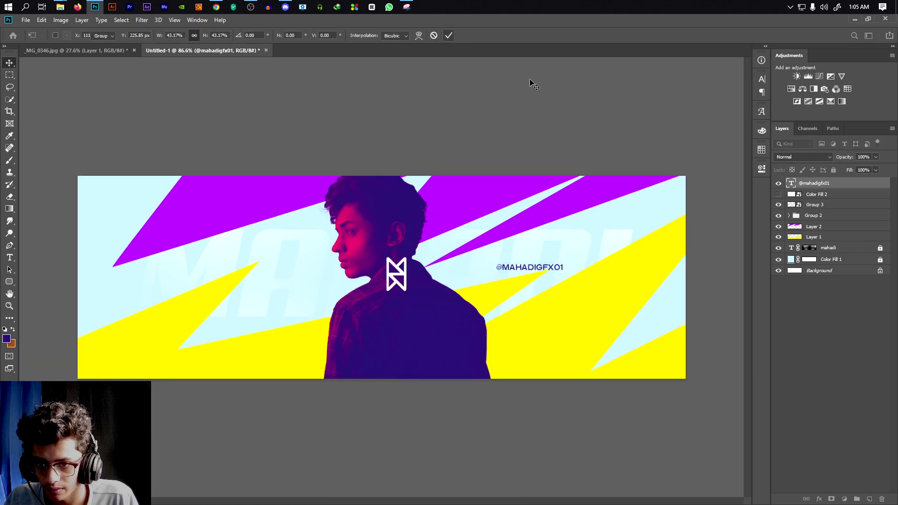
pyautogui.scroll(-2, 495, 254)
pyautogui.scroll(3, 538, 271)
# Set the handle text's blend mode to Difference, then enlarge it to 144.24% and shift it further right
pyautogui.click(564, 271)
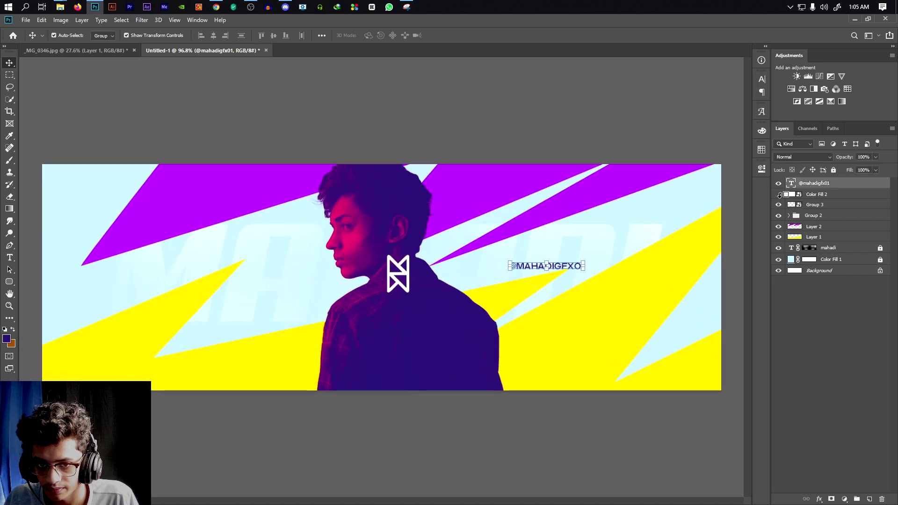
pyautogui.click(796, 156)
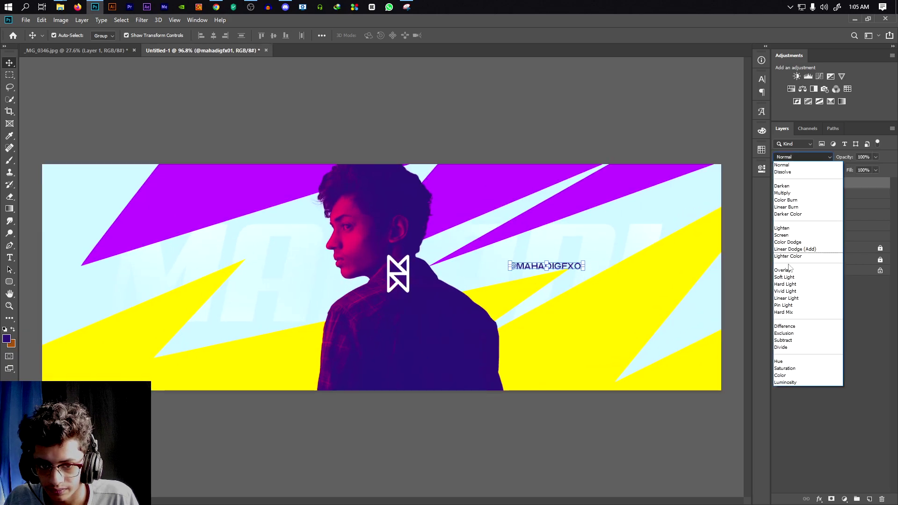
pyautogui.click(785, 326)
pyautogui.moveTo(584, 262); pyautogui.dragTo(648, 266)
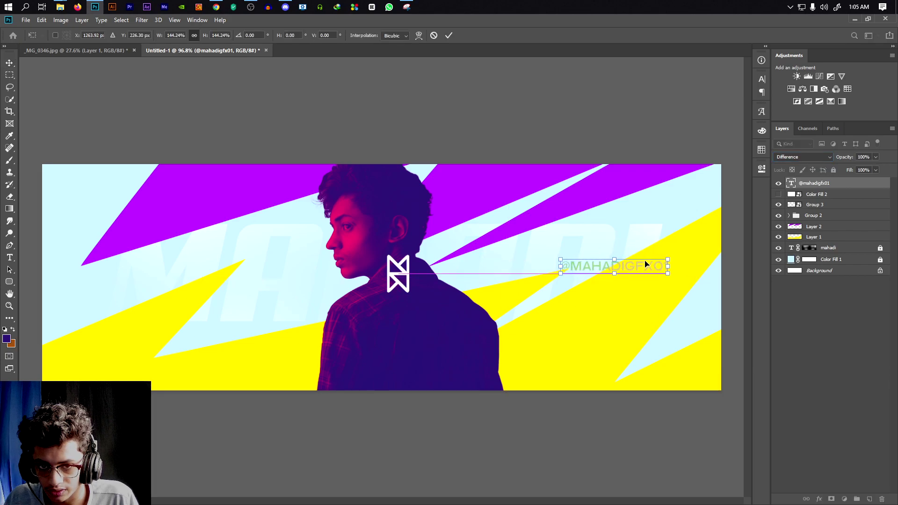
pyautogui.click(448, 36)
# Change the handle text's colour to white (ffffff)
pyautogui.doubleClick(791, 183)
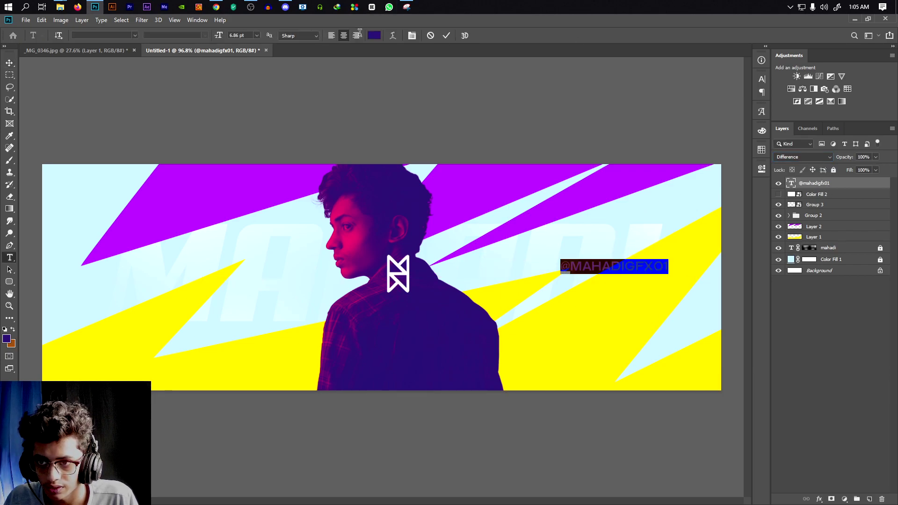
pyautogui.click(374, 35)
pyautogui.click(740, 312)
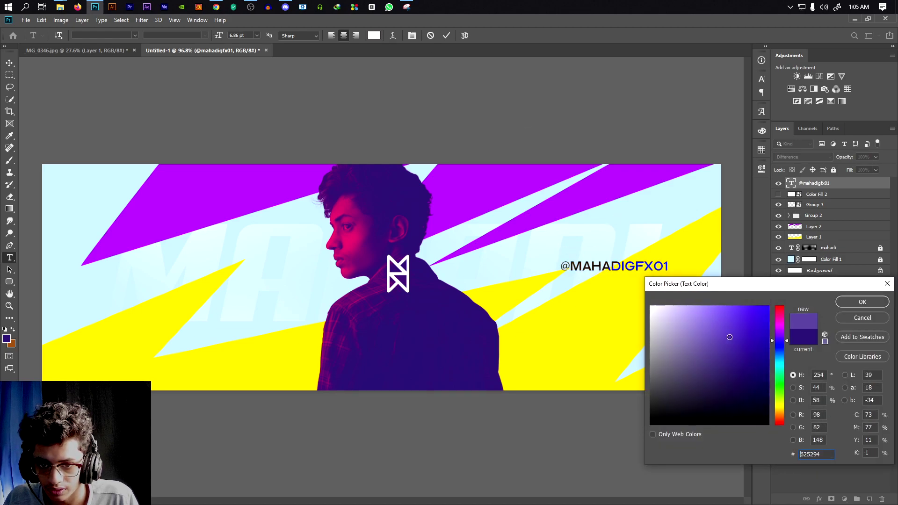
pyautogui.moveTo(776, 345); pyautogui.dragTo(778, 391)
pyautogui.write('ffffff')
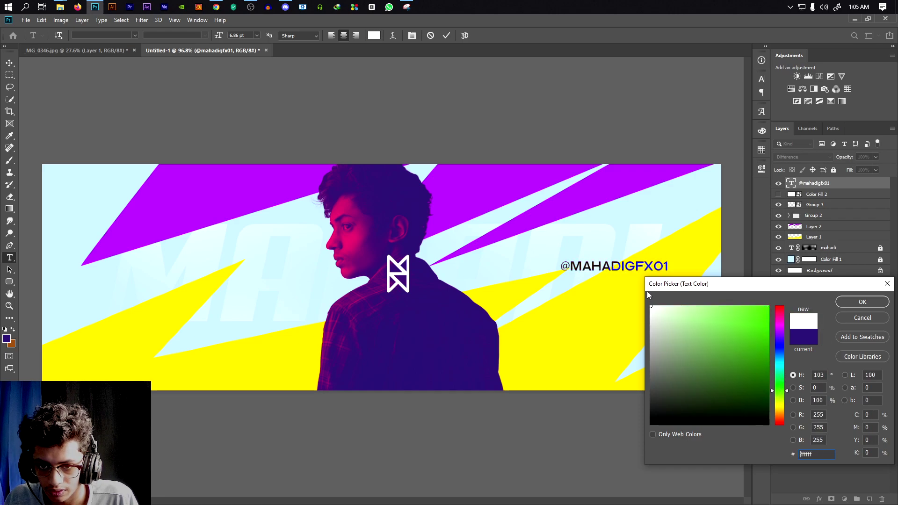
pyautogui.click(852, 303)
pyautogui.click(10, 62)
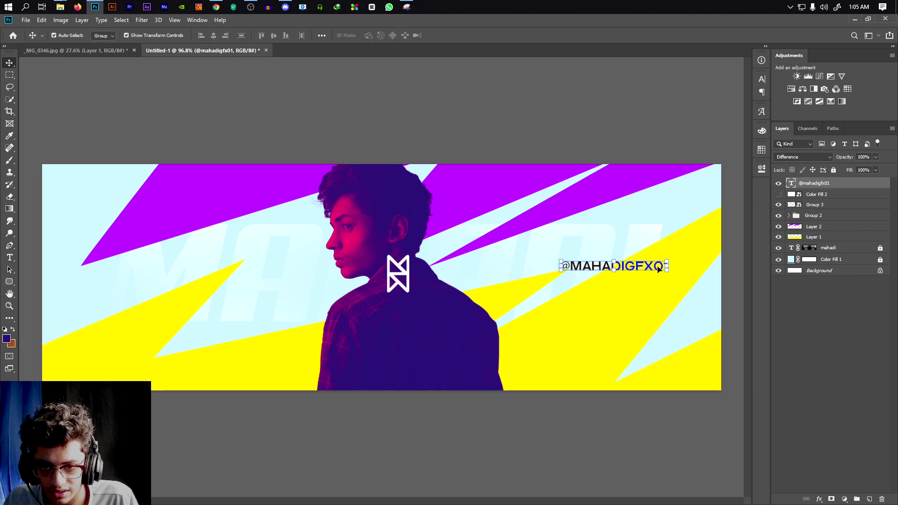
# Move the handle text to the left of the portrait and scale it down to 52.83%
pyautogui.moveTo(654, 270); pyautogui.dragTo(238, 267)
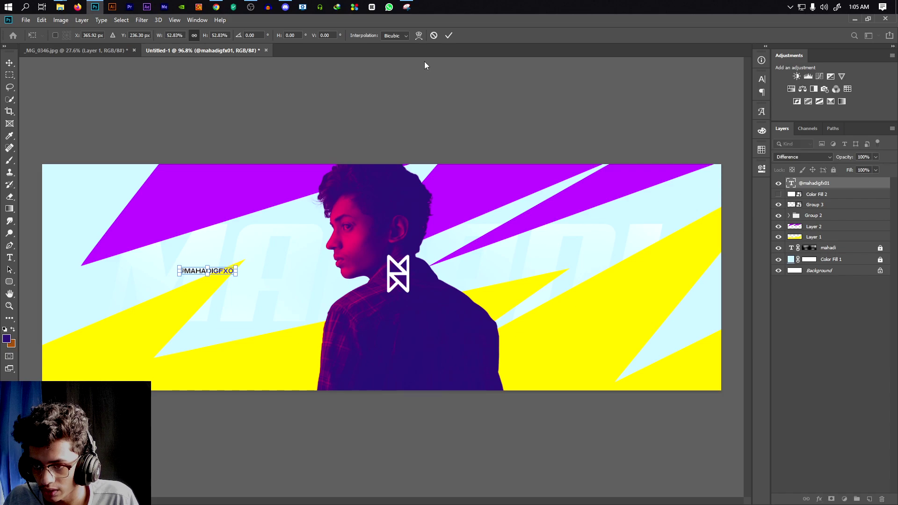
pyautogui.click(448, 35)
pyautogui.click(211, 304)
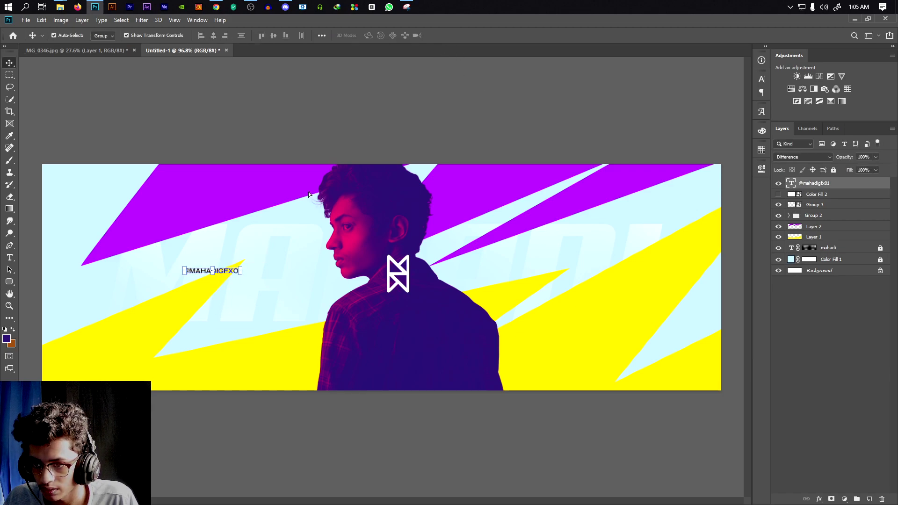
# Duplicate the handle text to the right of the portrait and replace the copy's wording with FOLLOW FOR MORE
pyautogui.moveTo(237, 272); pyautogui.dragTo(572, 272)
pyautogui.scroll(5, 603, 274)
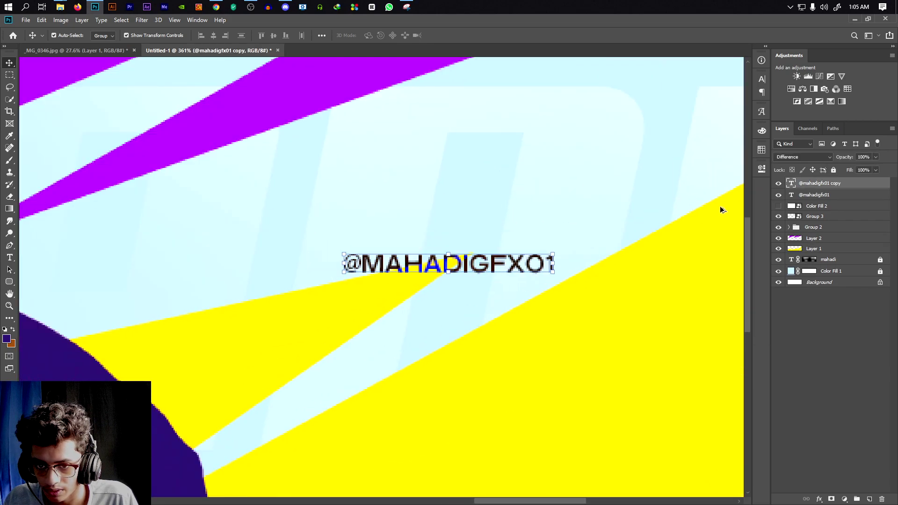
pyautogui.doubleClick(791, 183)
pyautogui.write('FOL')
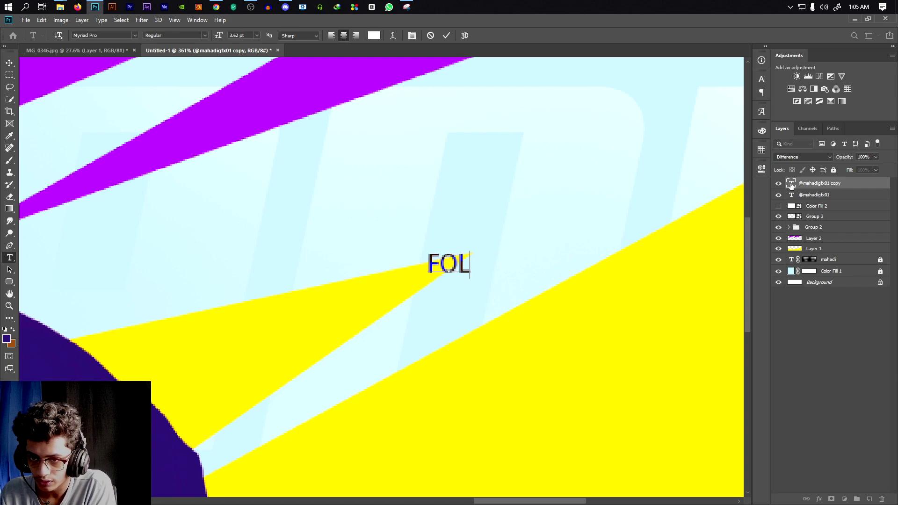
pyautogui.write('LOW FOR MORE')
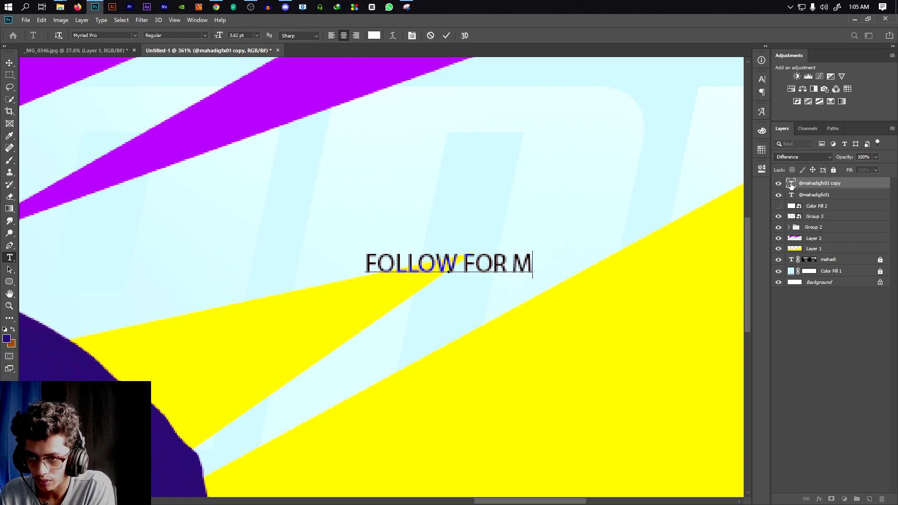
# Set the FOLLOW FOR MORE text in the Hamburg Hand font
pyautogui.hotkey('ctrl', 'a')
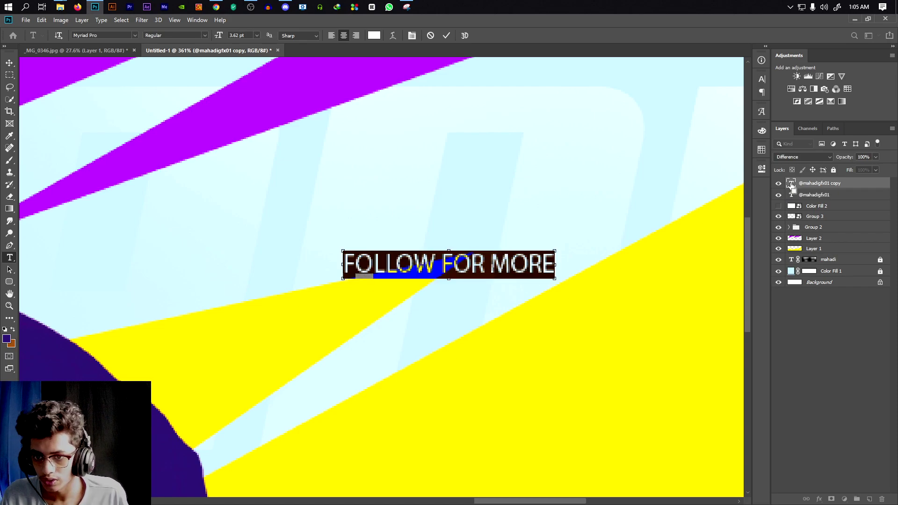
pyautogui.click(111, 35)
pyautogui.moveTo(288, 287); pyautogui.dragTo(288, 75)
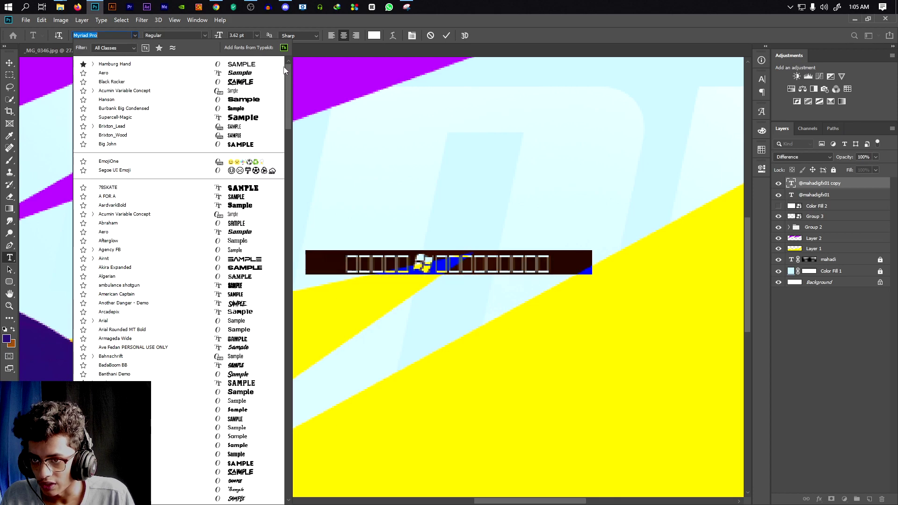
pyautogui.click(263, 67)
pyautogui.hotkey('ctrl', 'Return')
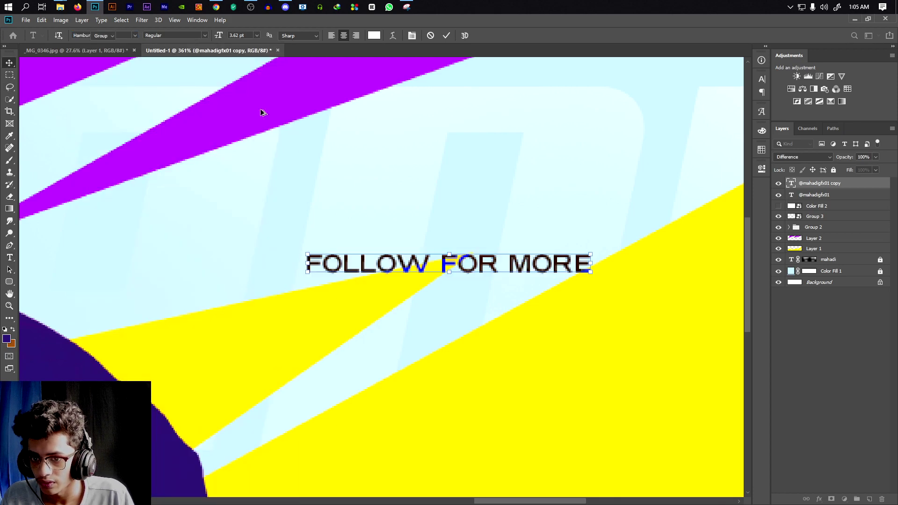
pyautogui.hotkey('ctrl', '0')
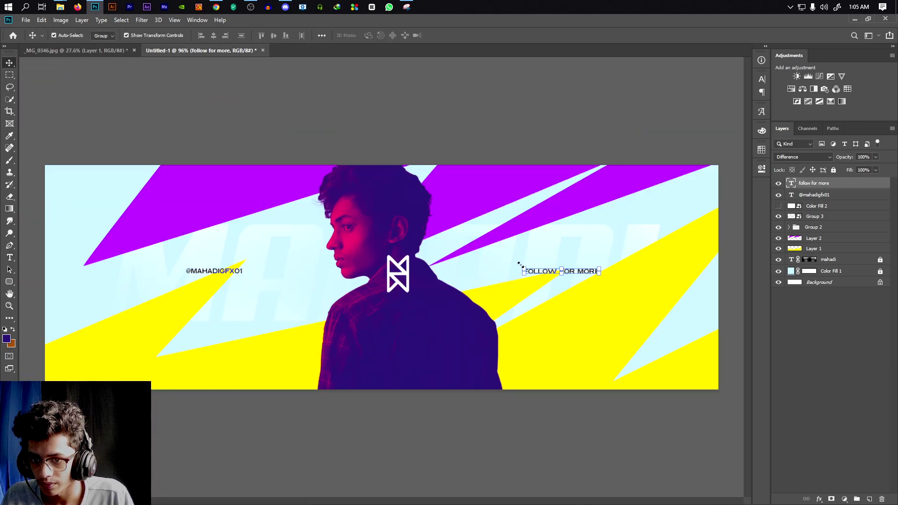
# Align the handle and FOLLOW FOR MORE texts by their vertical centres
pyautogui.keyDown('shift'); pyautogui.click(228, 274); pyautogui.keyUp('shift')
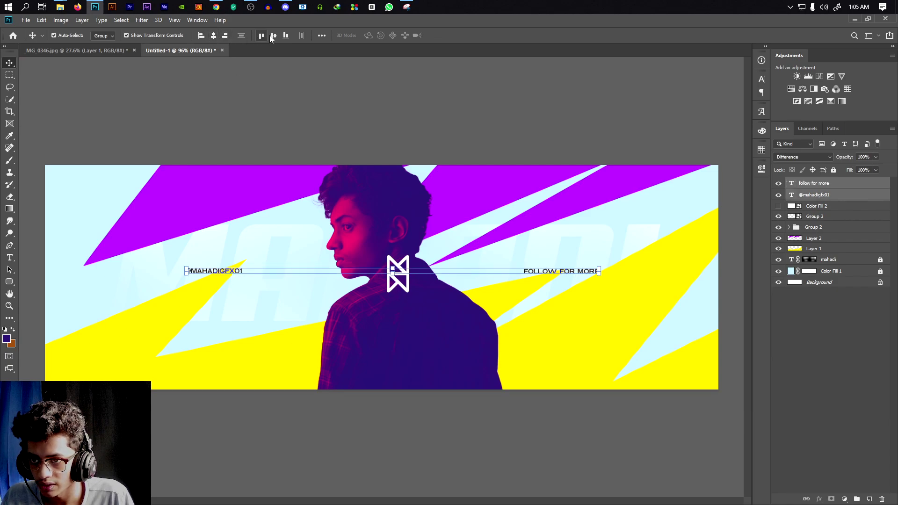
pyautogui.click(421, 86)
pyautogui.scroll(-3, 577, 255)
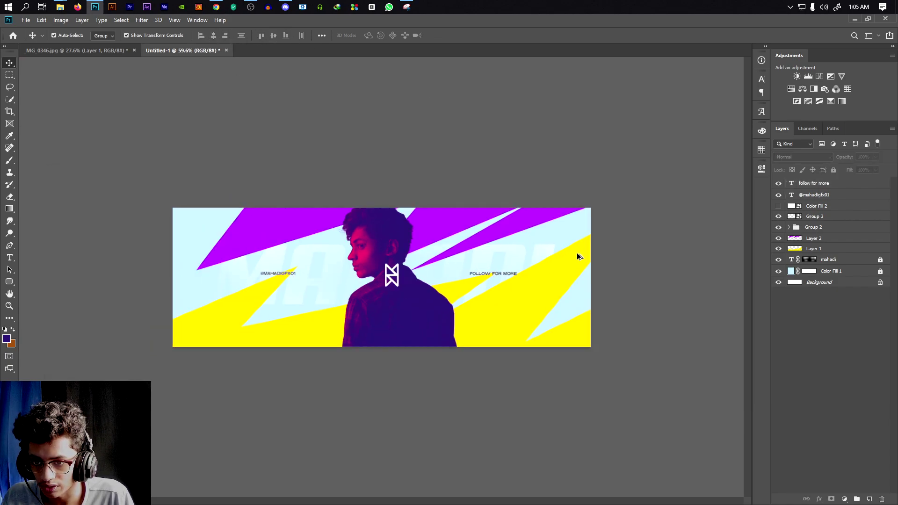
pyautogui.scroll(2, 491, 262)
pyautogui.scroll(2, 524, 279)
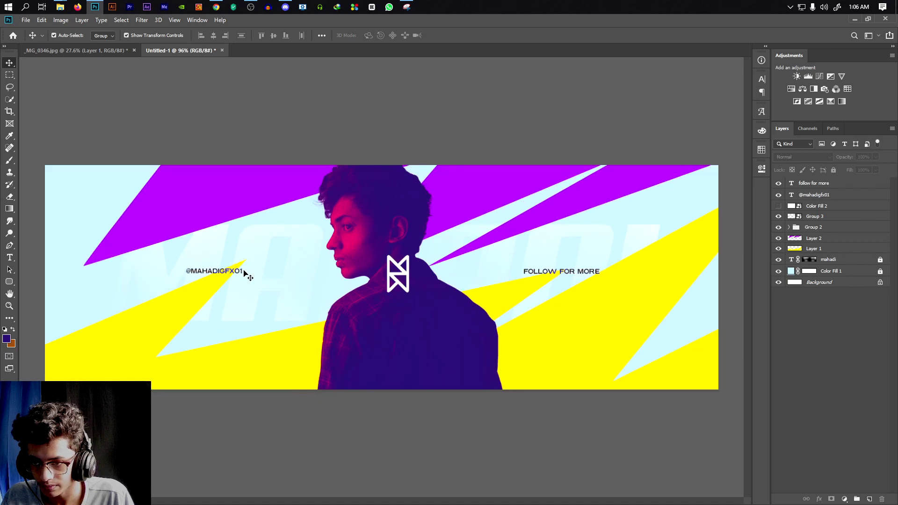
pyautogui.click(231, 272)
pyautogui.click(538, 152)
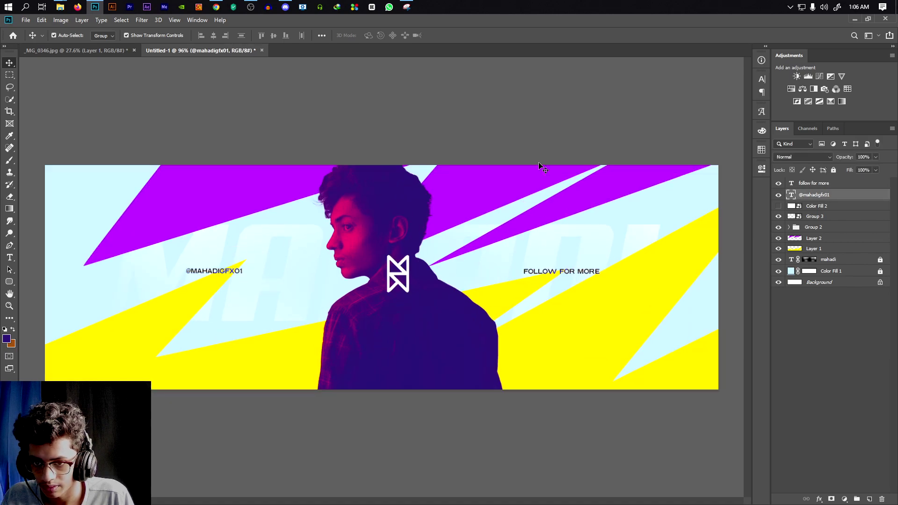
pyautogui.scroll(-1, 547, 274)
# Group the yellow and purple zigzag layers, Layer 1 and Layer 2, and lock the group
pyautogui.click(543, 333)
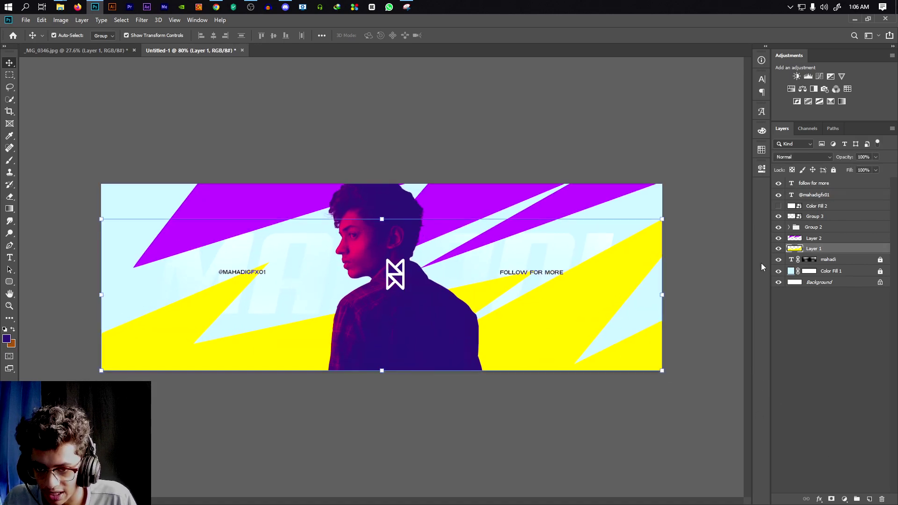
pyautogui.keyDown('ctrl'); pyautogui.click(822, 239); pyautogui.keyUp('ctrl')
pyautogui.hotkey('ctrl', 'g')
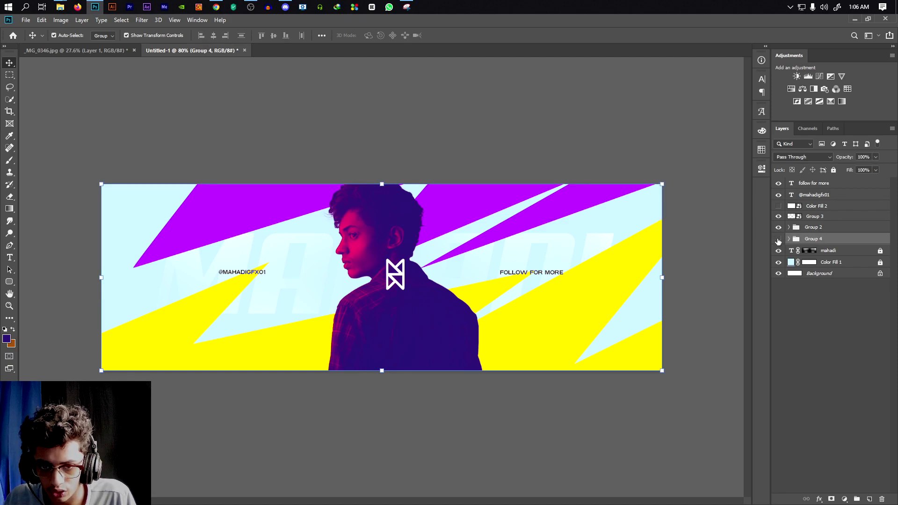
pyautogui.click(778, 242)
pyautogui.click(779, 241)
pyautogui.click(707, 280)
pyautogui.scroll(-1, 642, 296)
pyautogui.scroll(1, 655, 318)
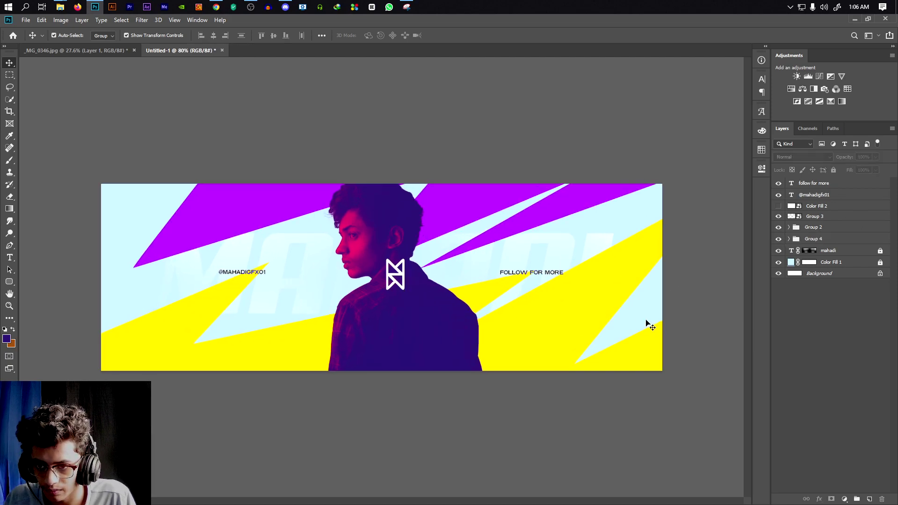
pyautogui.click(656, 326)
pyautogui.click(834, 171)
# Add a layer above the zigzag group and set the Pen tool to Shape mode with no fill and a 1 px indigo stroke
pyautogui.click(870, 499)
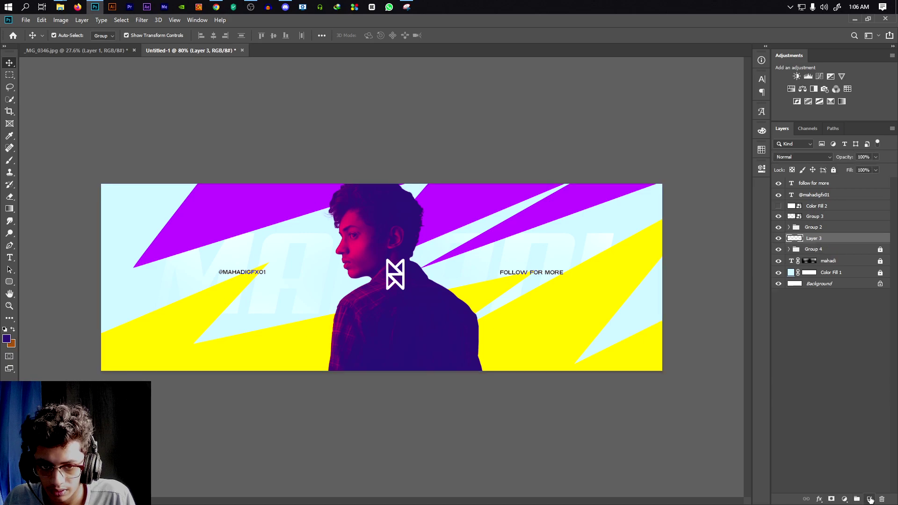
pyautogui.click(11, 244)
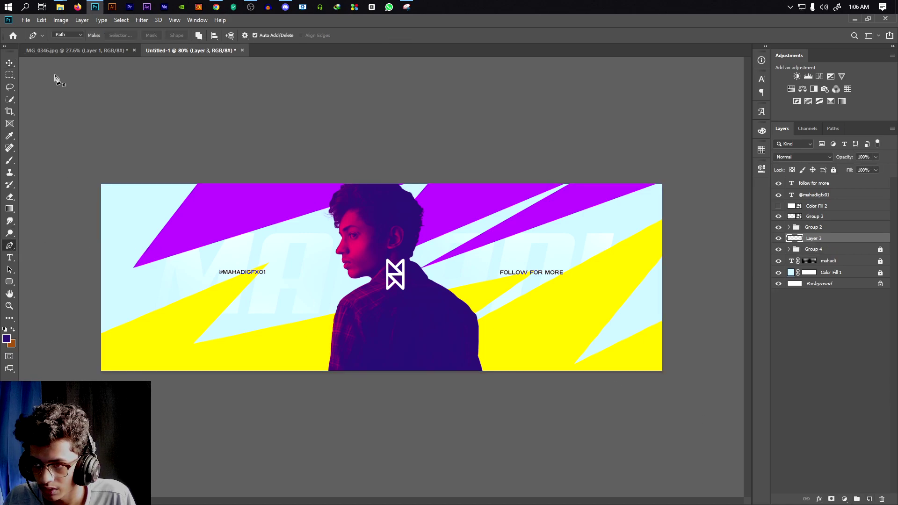
pyautogui.click(65, 34)
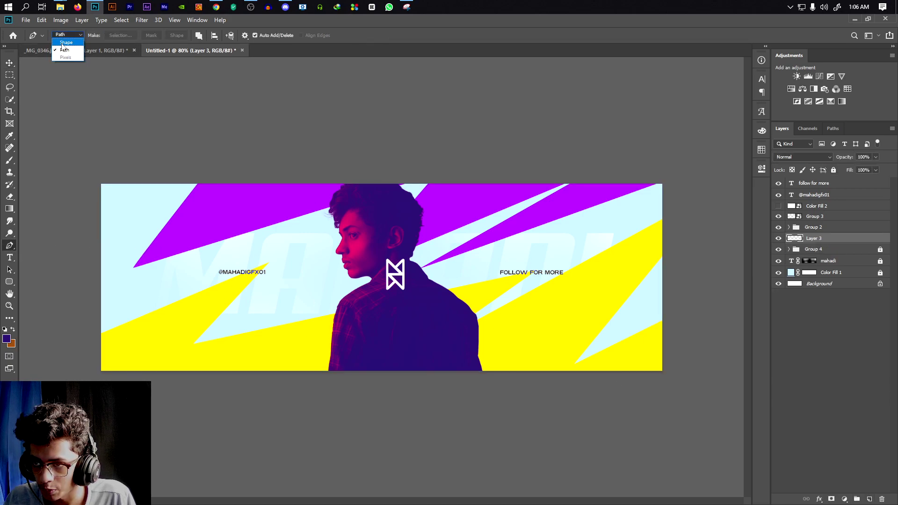
pyautogui.click(56, 36)
pyautogui.click(104, 36)
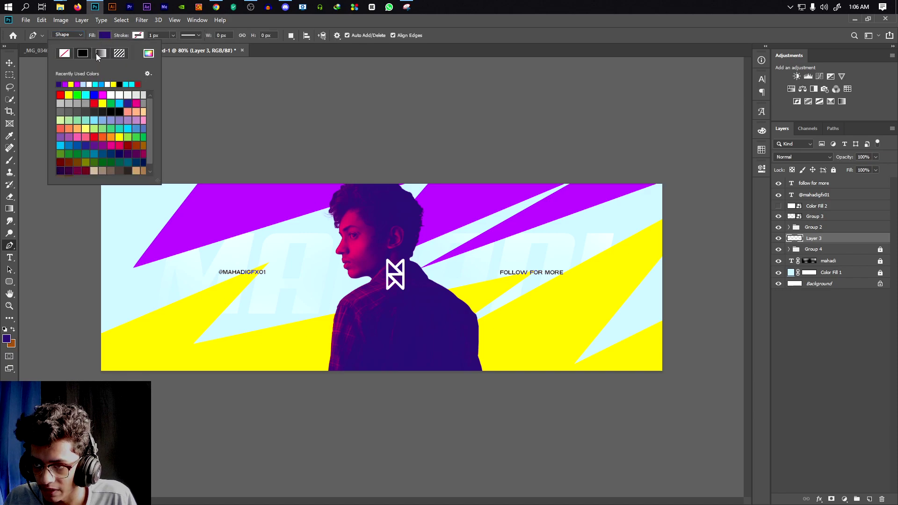
pyautogui.click(137, 36)
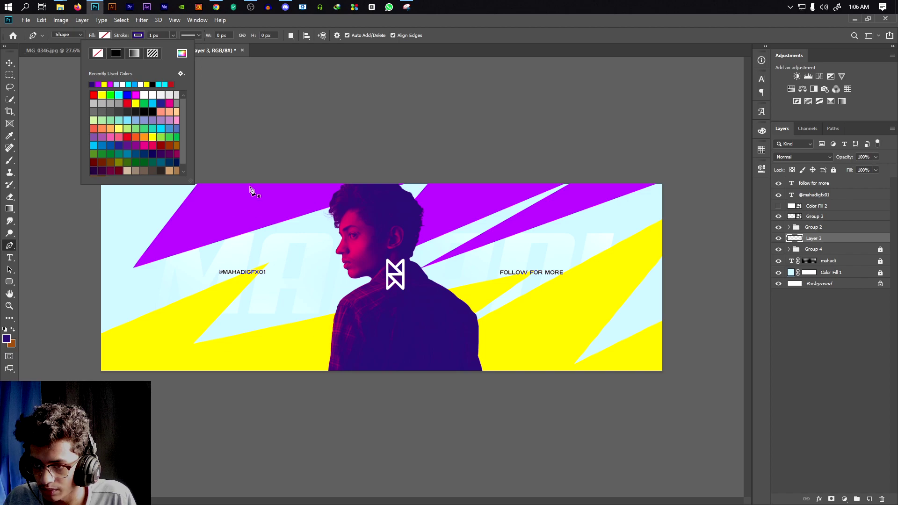
# Draw an open, sweeping curved line across the banner behind the portrait, about 1250 px wide and 687 px high
pyautogui.click(215, 179)
pyautogui.moveTo(213, 374); pyautogui.dragTo(359, 318)
pyautogui.moveTo(584, 193); pyautogui.dragTo(604, 344)
pyautogui.moveTo(616, 382); pyautogui.dragTo(699, 307)
pyautogui.press('v')
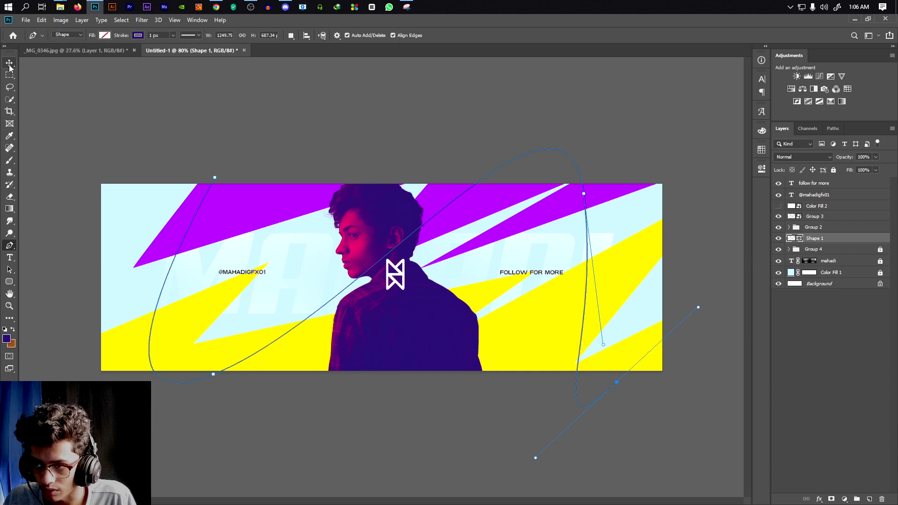
pyautogui.click(182, 106)
pyautogui.scroll(-3, 501, 283)
pyautogui.scroll(4, 337, 281)
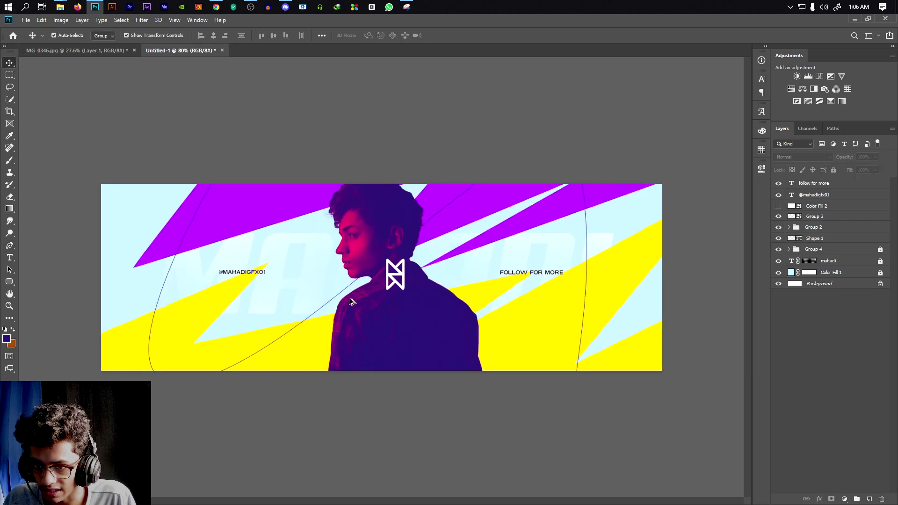
# Convert the curved line's Shape 1 layer to a smart object
pyautogui.click(327, 303)
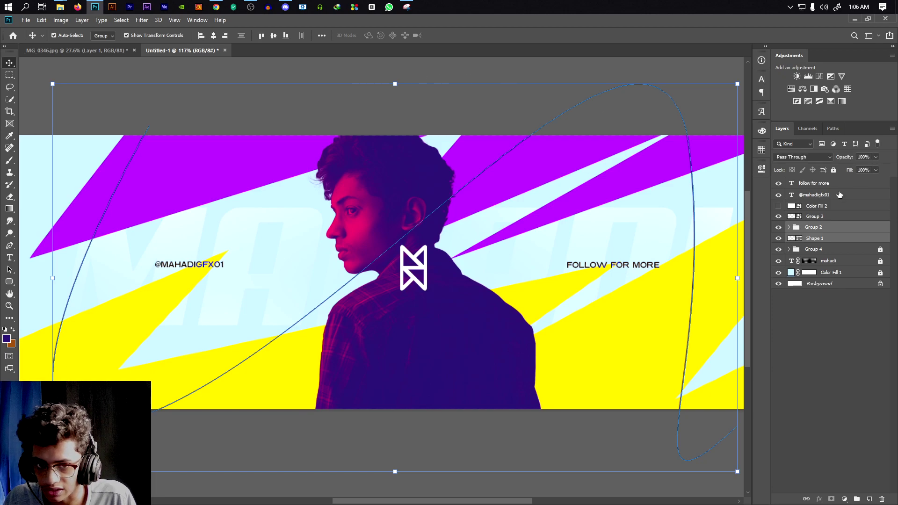
pyautogui.rightClick(822, 242)
pyautogui.click(649, 169)
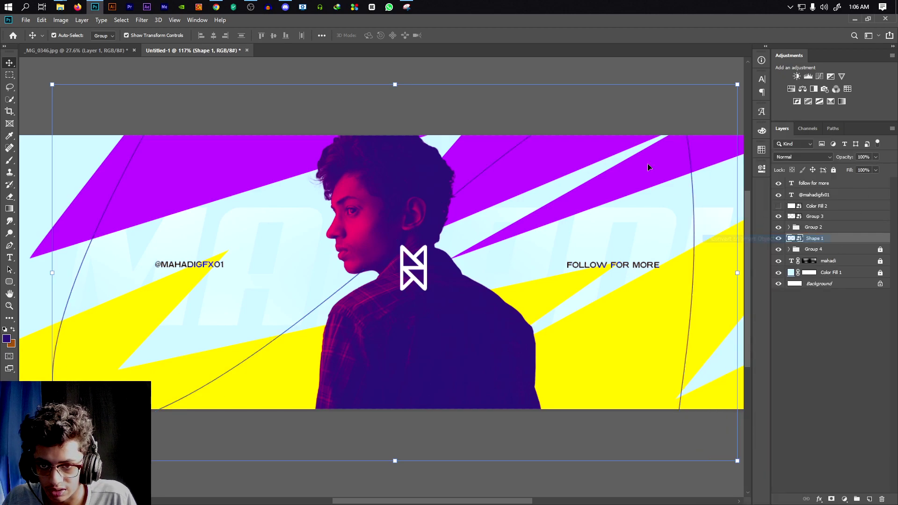
pyautogui.keyDown('shift'); pyautogui.click(503, 159); pyautogui.keyUp('shift')
pyautogui.scroll(-2, 414, 215)
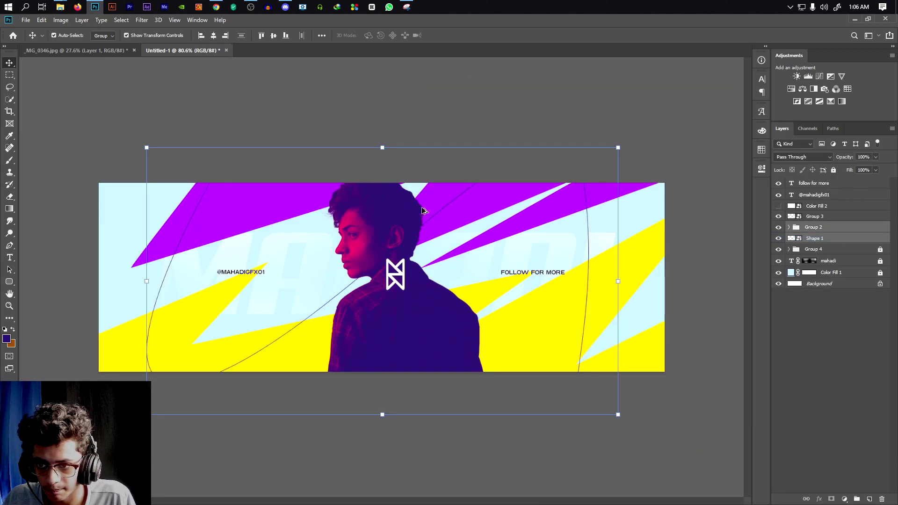
pyautogui.moveTo(424, 145); pyautogui.dragTo(439, 178)
pyautogui.hotkey('ctrl', 'z')
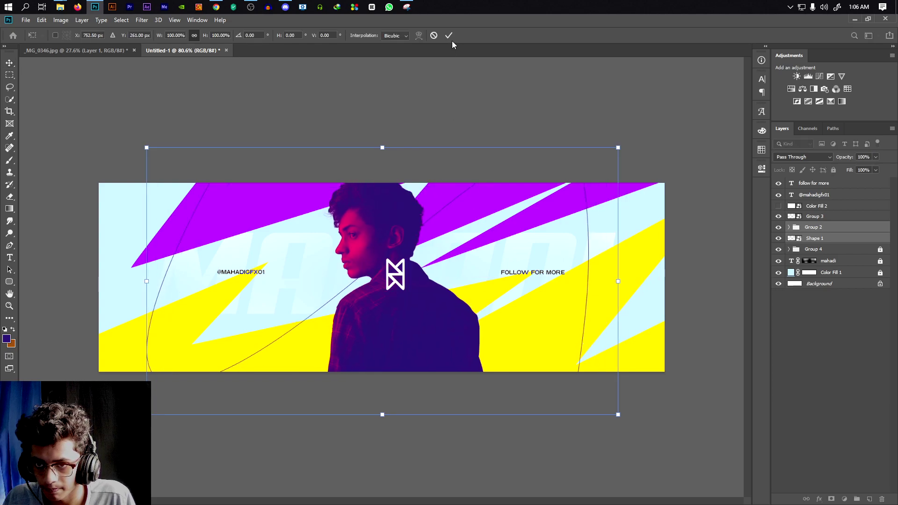
# Shift the curved line's Shape 1 layer about 58 px to the right and slightly upward
pyautogui.press('Escape')
pyautogui.click(813, 239)
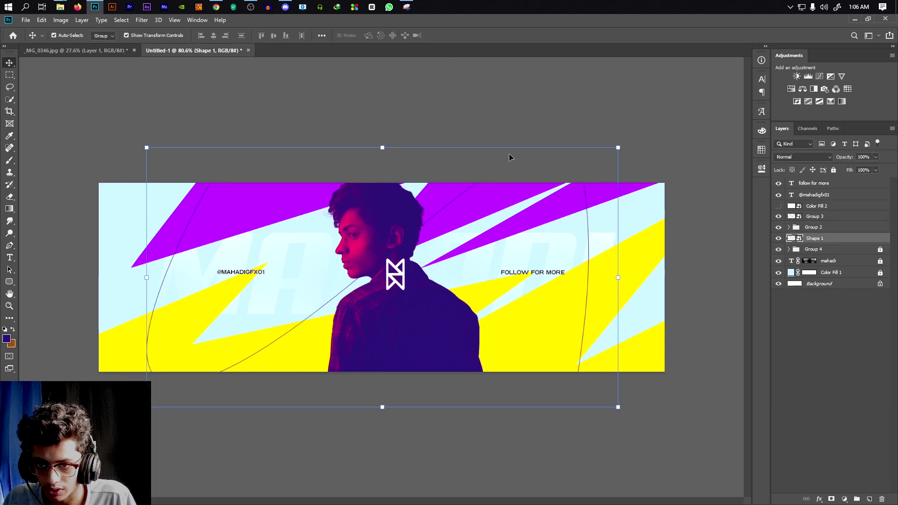
pyautogui.hotkey('ctrl', 't')
pyautogui.moveTo(486, 176); pyautogui.dragTo(508, 174)
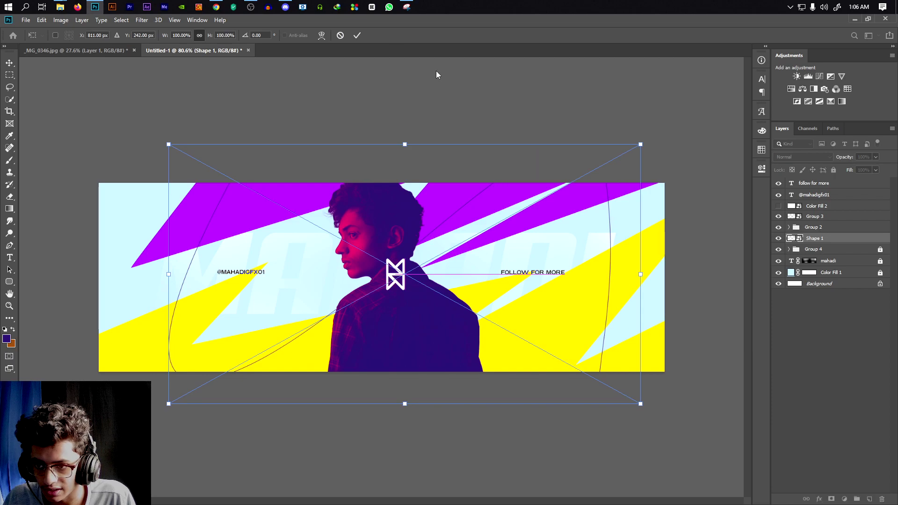
pyautogui.click(357, 35)
pyautogui.scroll(-2, 563, 250)
pyautogui.scroll(1, 563, 251)
pyautogui.scroll(-1, 551, 295)
pyautogui.scroll(2, 550, 294)
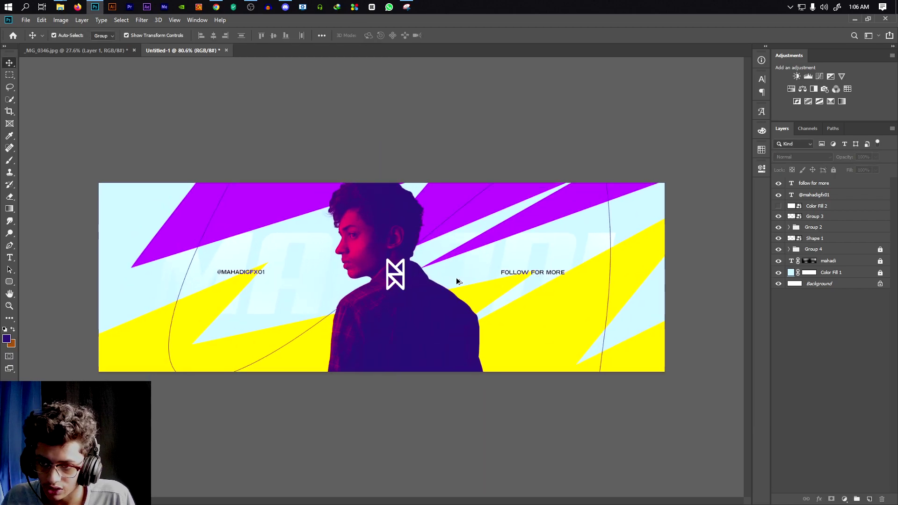
# Delete the curved line's Shape 1 layer and add a new empty layer above the locked zigzag group
pyautogui.scroll(-2, 642, 311)
pyautogui.scroll(1, 615, 293)
pyautogui.click(803, 241)
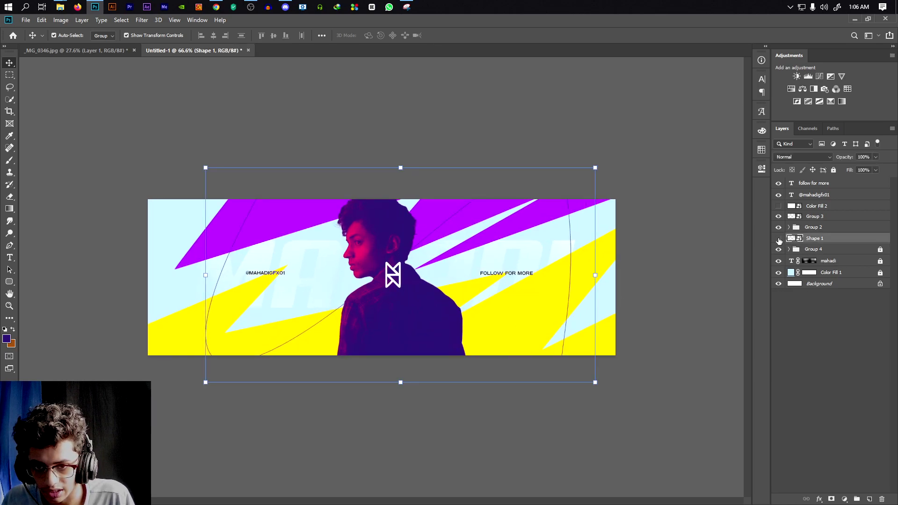
pyautogui.scroll(1, 458, 269)
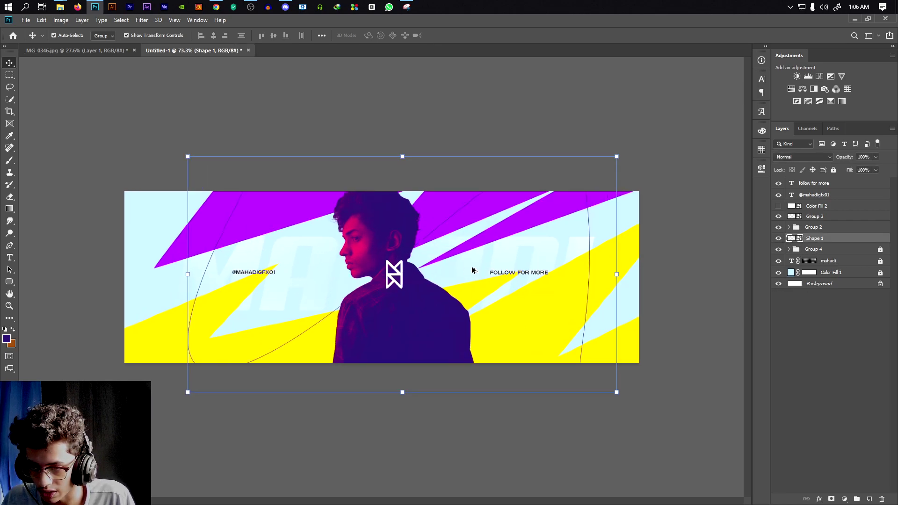
pyautogui.press('Delete')
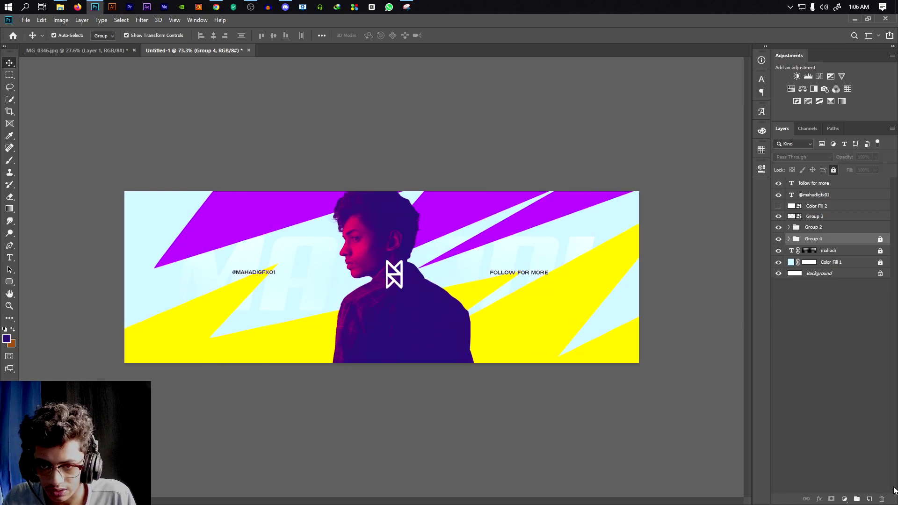
pyautogui.click(870, 500)
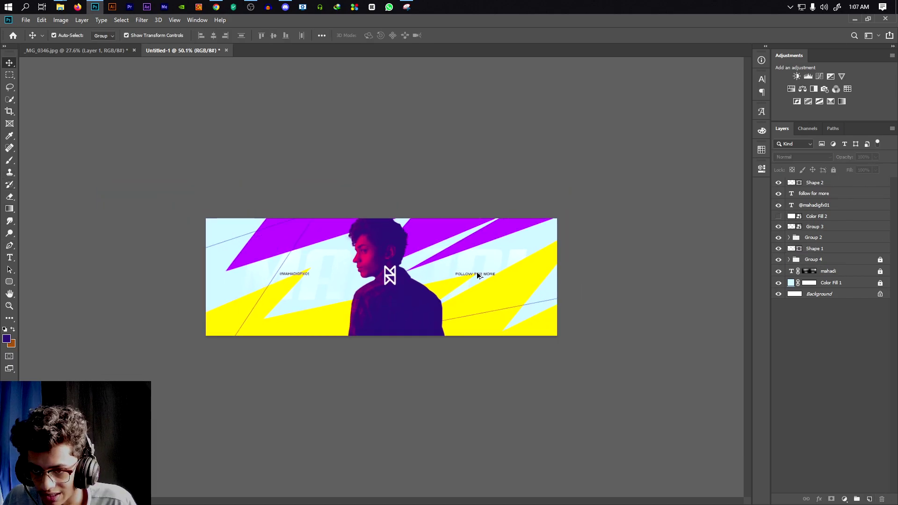
# Switch to the browser's paper texture results, open a white crumpled paper image and go to its related 1750×1167 image
pyautogui.scroll(3, 477, 275)
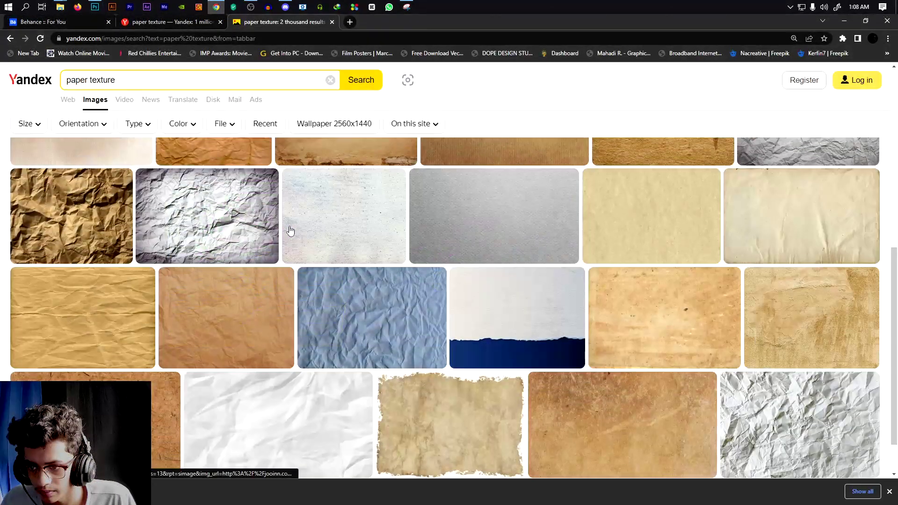
pyautogui.scroll(-2, 291, 230)
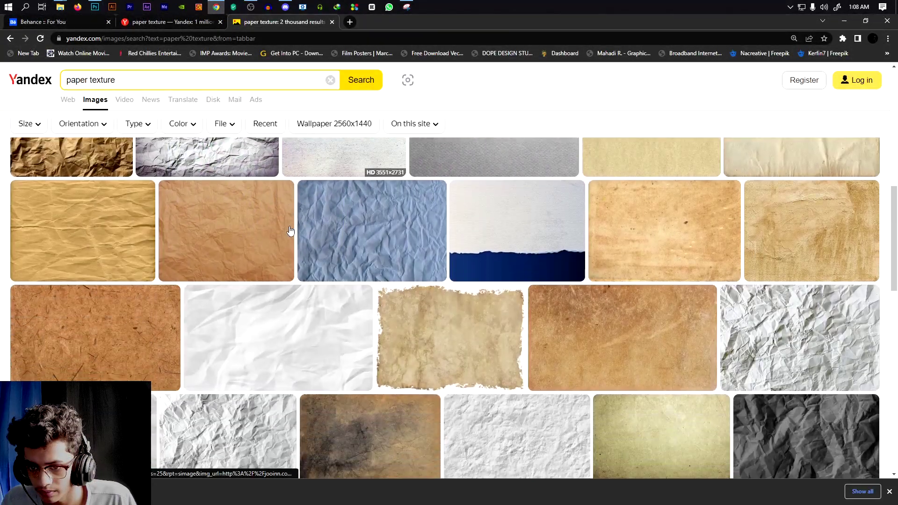
pyautogui.scroll(-5, 607, 247)
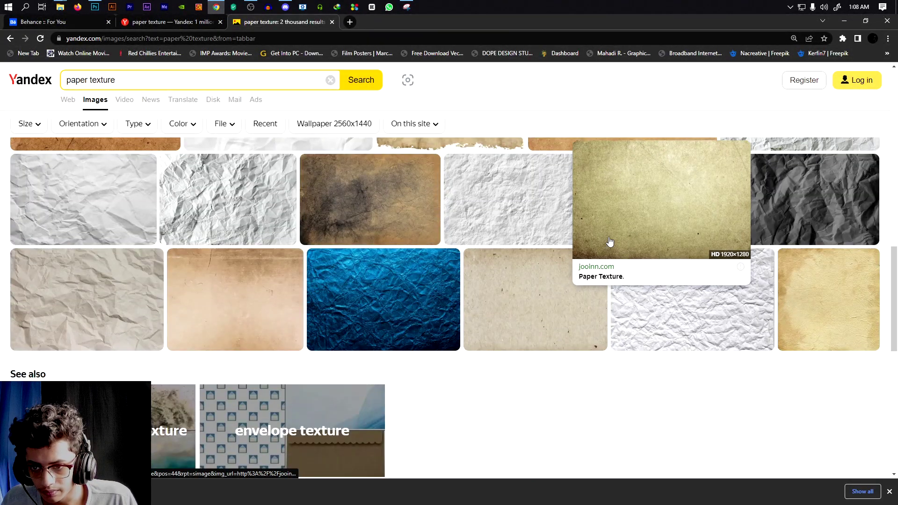
pyautogui.scroll(1, 155, 255)
pyautogui.click(132, 247)
pyautogui.rightClick(398, 241)
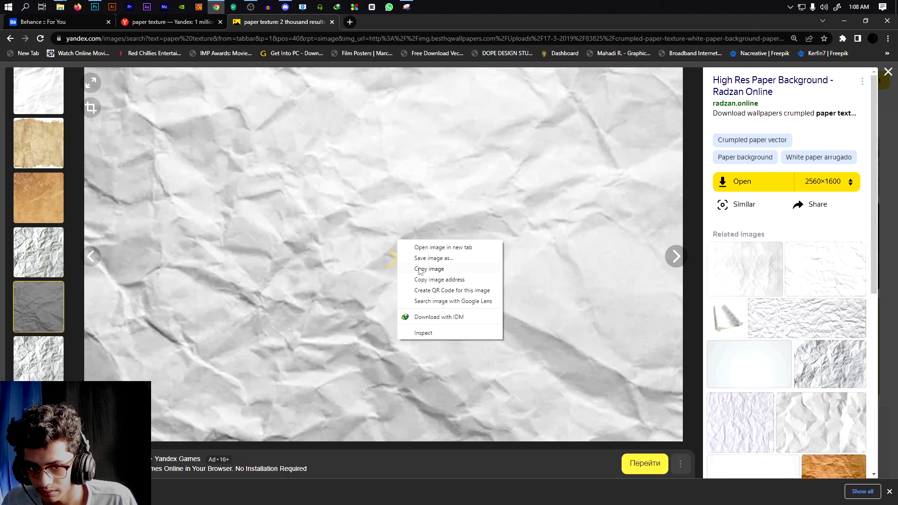
pyautogui.click(763, 275)
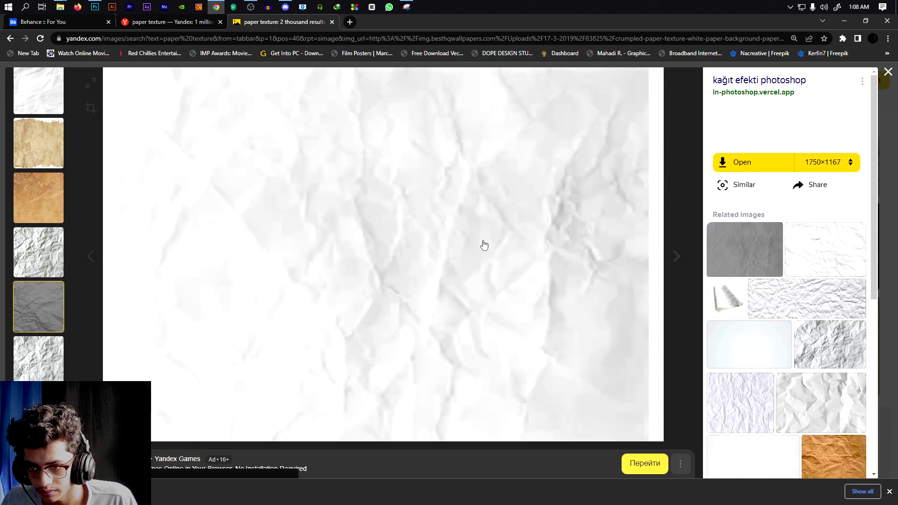
# Copy the 1750×1167 white paper image and paste it into the banner document in Photoshop
pyautogui.rightClick(389, 224)
pyautogui.click(420, 252)
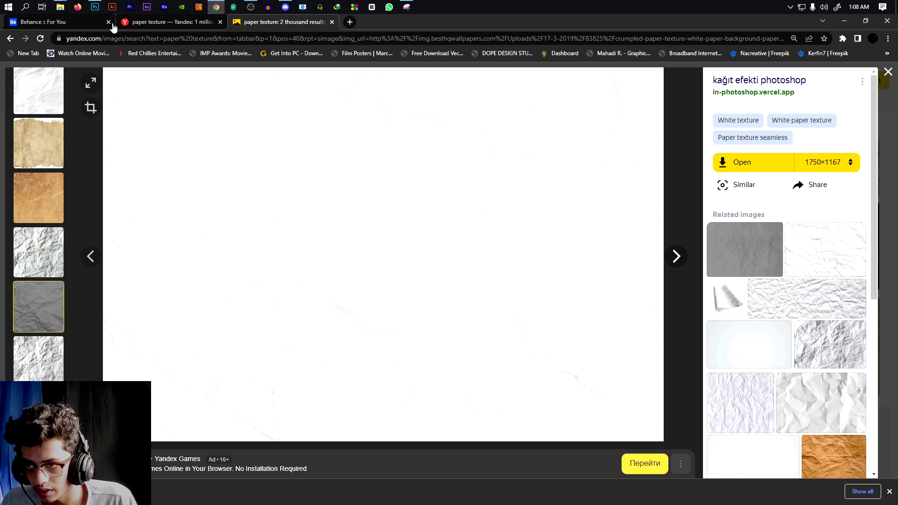
pyautogui.click(95, 6)
pyautogui.hotkey('ctrl', 'v')
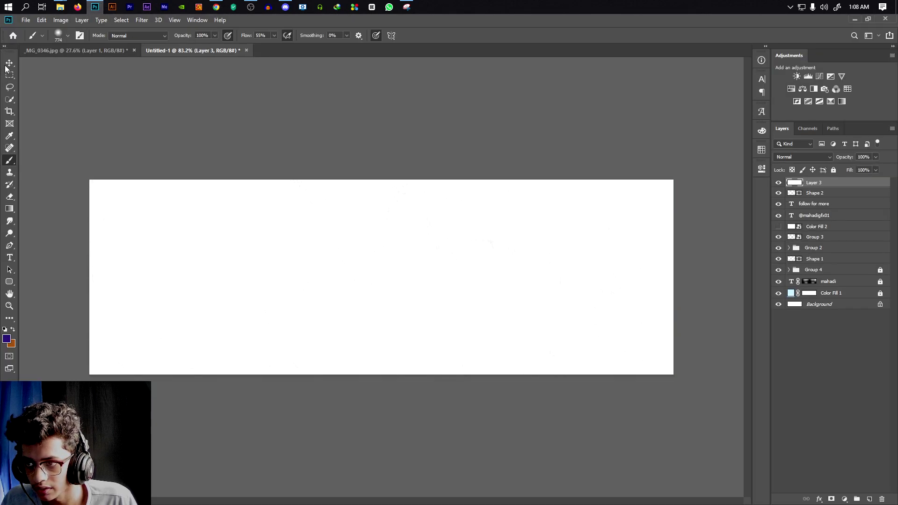
# Set the pasted paper texture layer's blend mode to Multiply
pyautogui.click(9, 63)
pyautogui.click(803, 157)
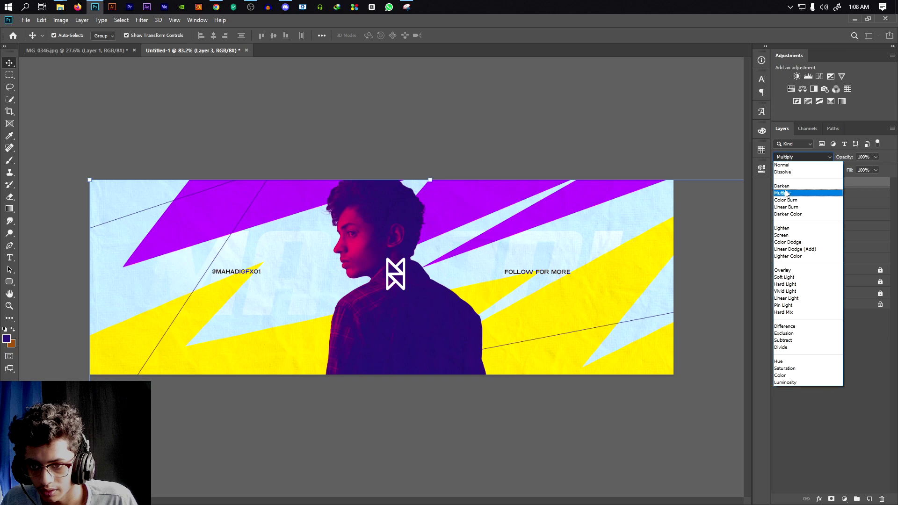
pyautogui.click(786, 193)
# Place the paper texture layer directly above the zigzag group, shrink it slightly and reposition it to cover the banner
pyautogui.moveTo(593, 304); pyautogui.dragTo(530, 116)
pyautogui.moveTo(819, 189); pyautogui.dragTo(796, 262)
pyautogui.keyDown('alt'); pyautogui.scroll(-3, 564, 266); pyautogui.keyUp('alt')
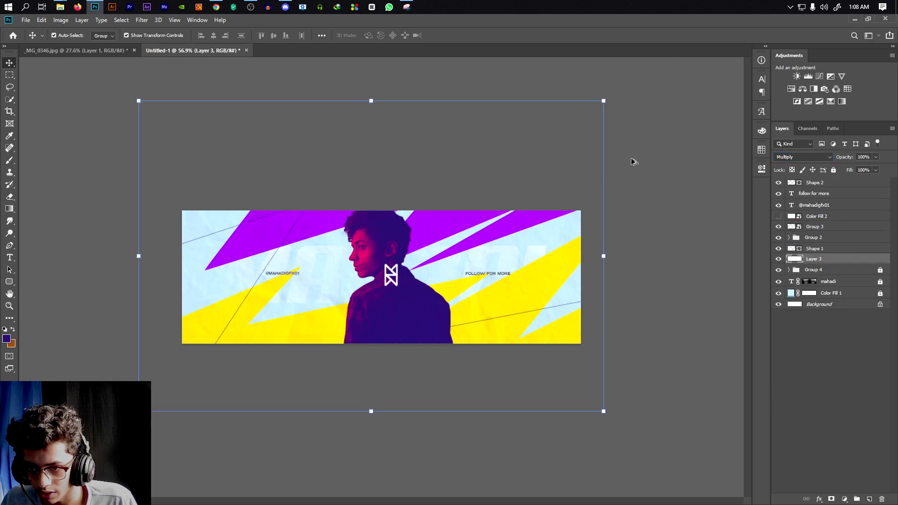
pyautogui.moveTo(604, 101); pyautogui.dragTo(587, 106)
pyautogui.moveTo(531, 177); pyautogui.dragTo(552, 169)
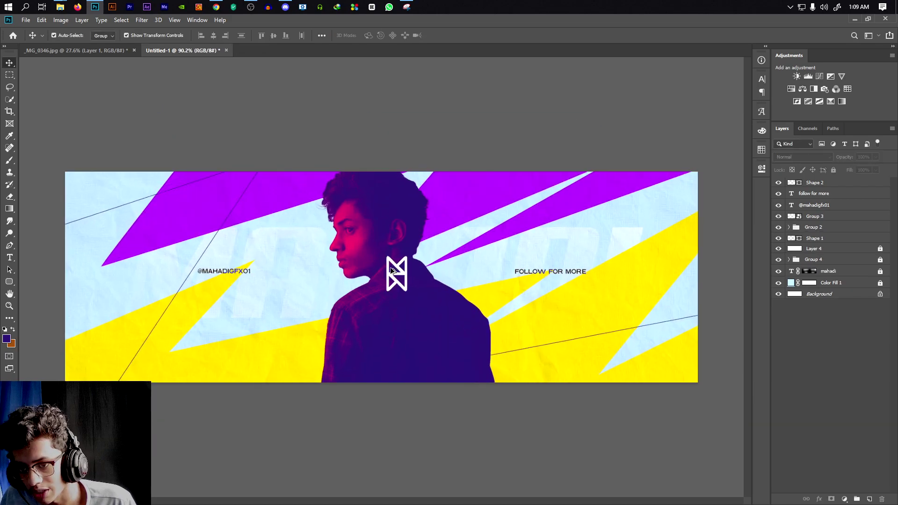
# Draw a 606 px circle around the portrait with the Ellipse tool, using no fill and a 1 px indigo stroke
pyautogui.scroll(1, 392, 270)
pyautogui.moveTo(9, 282); pyautogui.dragTo(37, 300)
pyautogui.moveTo(253, 152); pyautogui.dragTo(536, 431)
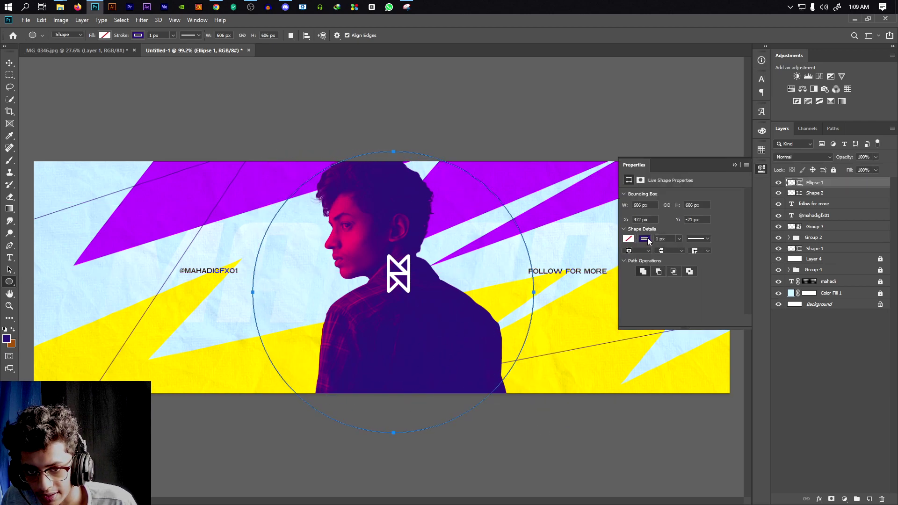
# Set the circle's stroke to 72.91 px wide and white
pyautogui.moveTo(693, 251); pyautogui.dragTo(693, 252)
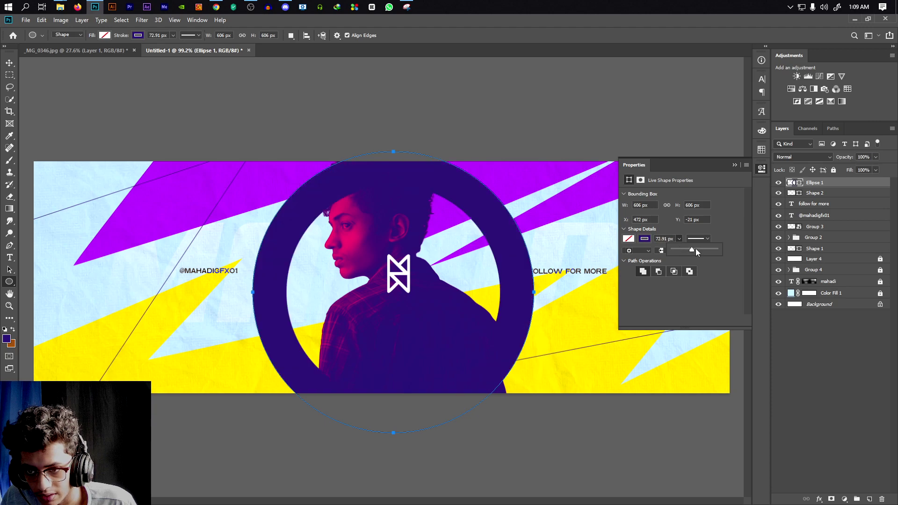
pyautogui.click(644, 239)
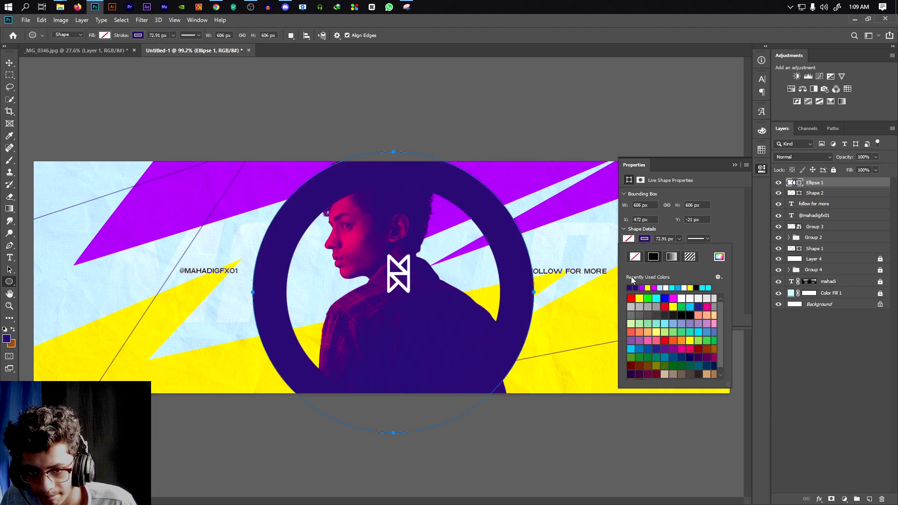
pyautogui.click(666, 287)
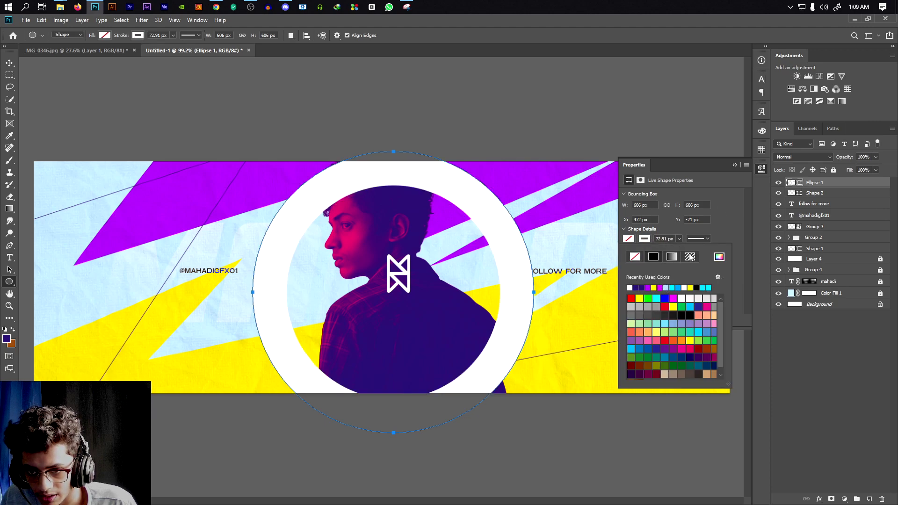
pyautogui.click(735, 165)
pyautogui.click(734, 165)
# Move the circle's layer below the paper texture and directly above the zigzag group
pyautogui.moveTo(836, 188); pyautogui.dragTo(828, 258)
pyautogui.press('v')
pyautogui.click(371, 135)
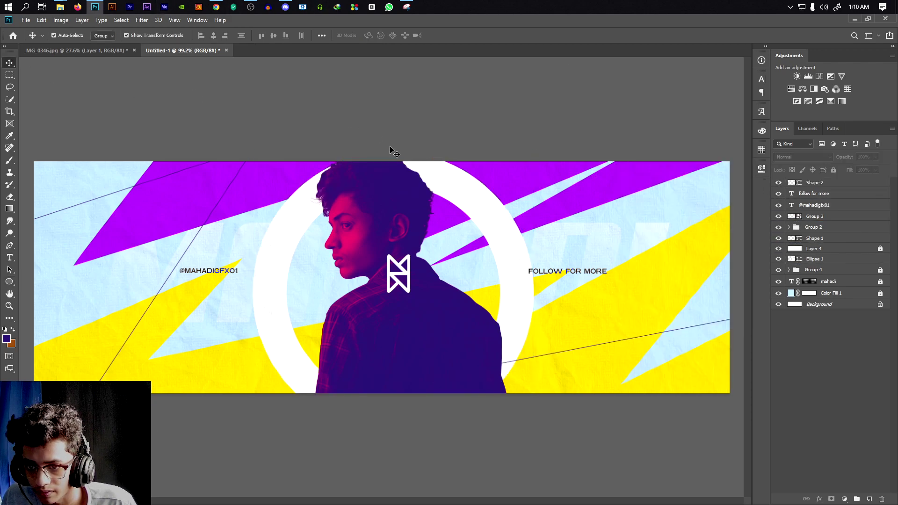
# Scale down the white ring and centre it behind the portrait within the banner's height
pyautogui.scroll(-3, 531, 265)
pyautogui.scroll(2, 472, 252)
pyautogui.click(472, 253)
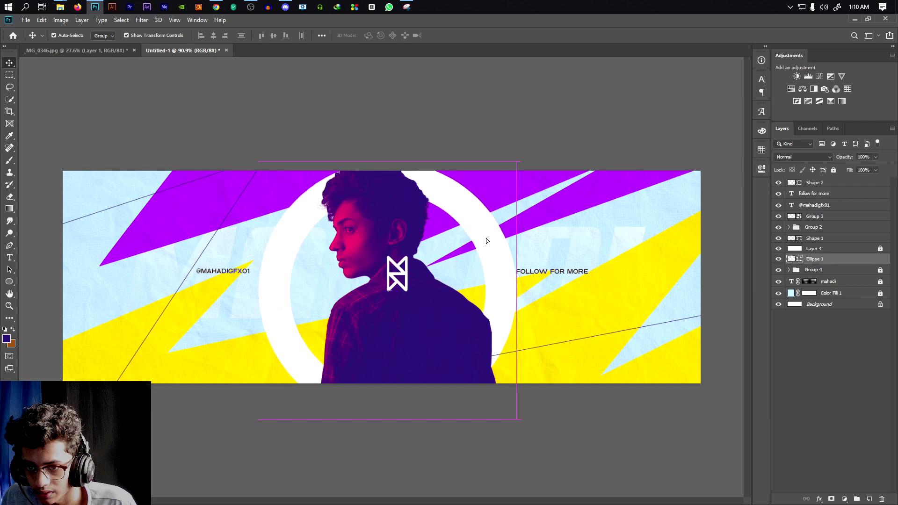
pyautogui.moveTo(520, 165); pyautogui.dragTo(460, 247)
pyautogui.click(448, 36)
pyautogui.scroll(1, 421, 255)
pyautogui.scroll(-3, 470, 251)
pyautogui.click(533, 133)
pyautogui.scroll(-3, 518, 221)
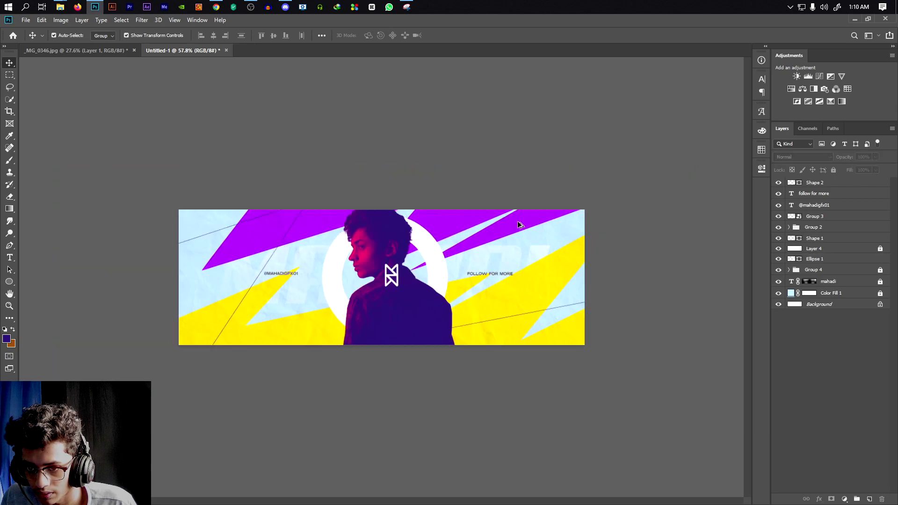
pyautogui.hotkey('ctrl', '0')
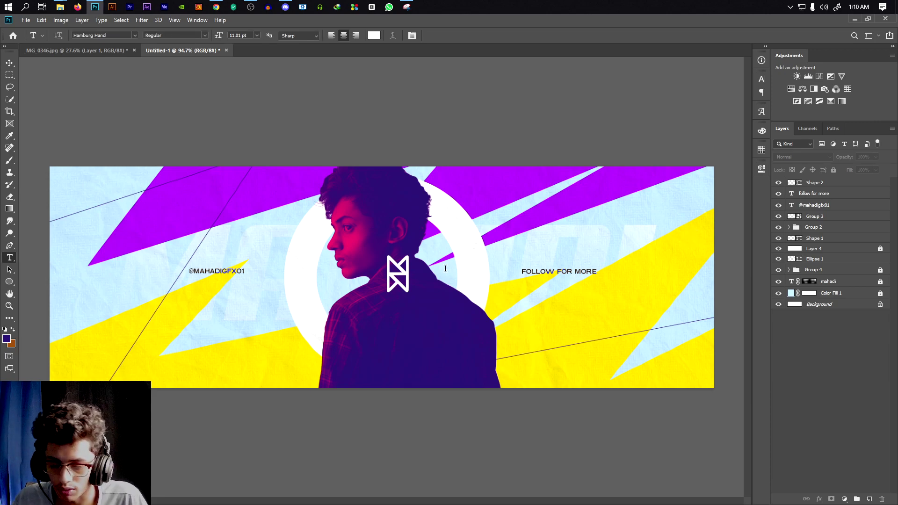
pyautogui.click(215, 218)
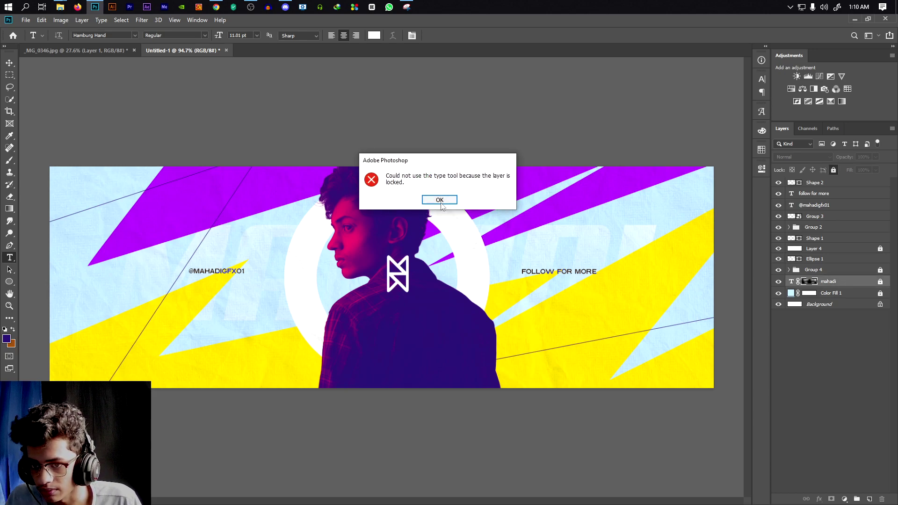
pyautogui.press('Return')
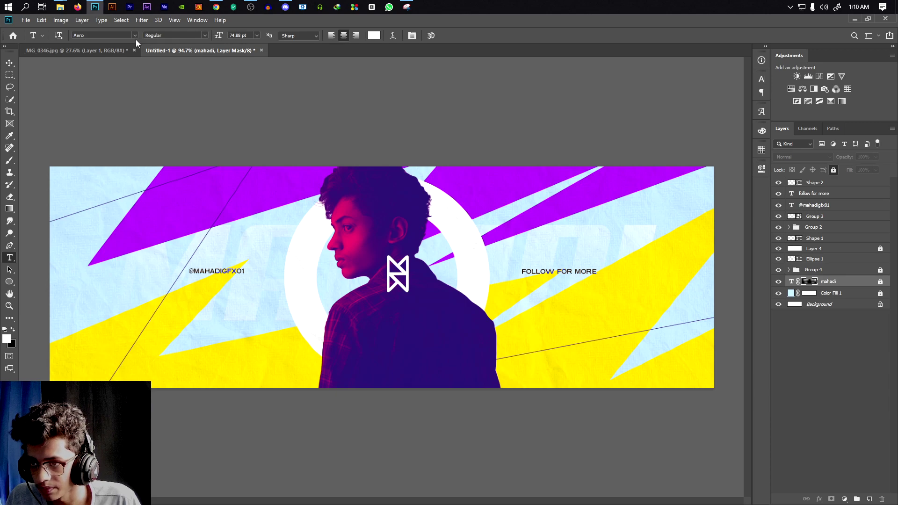
pyautogui.click(257, 35)
pyautogui.click(250, 81)
pyautogui.press('Return')
# Add a layer above the faint name text, start a 9 pt text on the upper-left purple shape and open its font choices
pyautogui.click(869, 499)
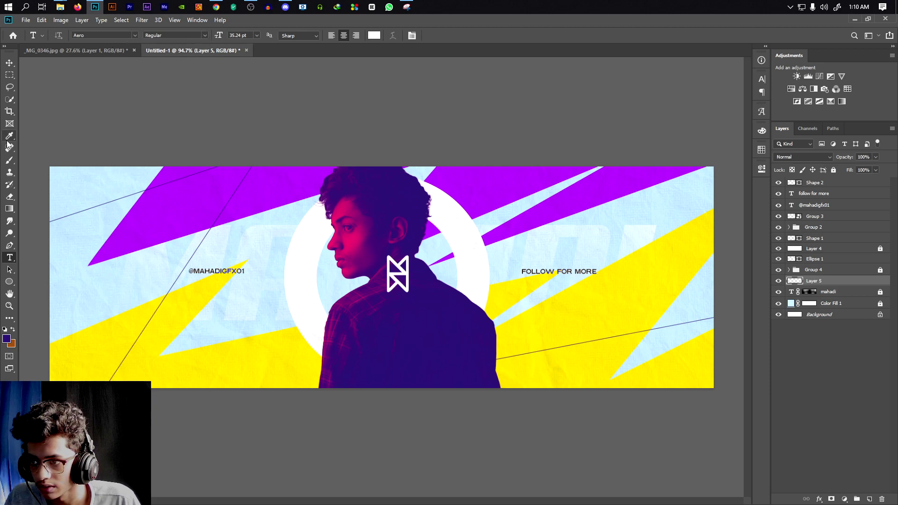
pyautogui.click(257, 35)
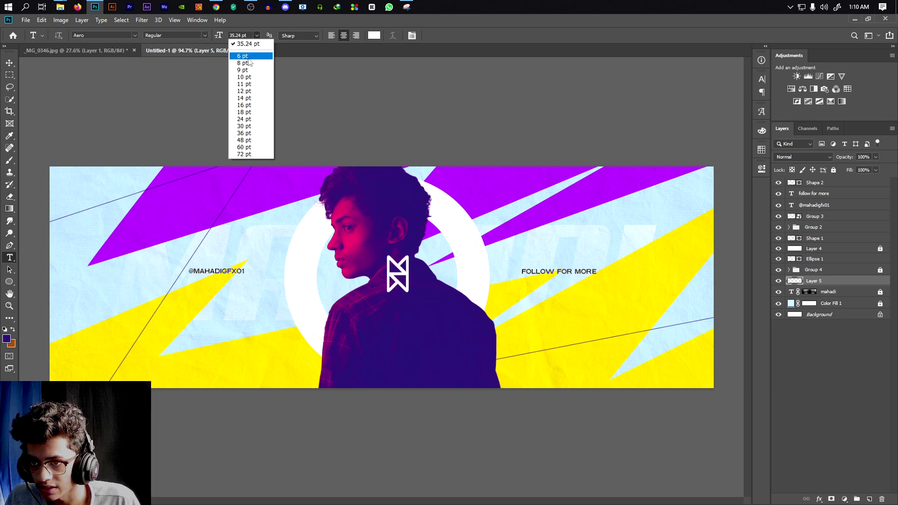
pyautogui.click(236, 64)
pyautogui.click(198, 185)
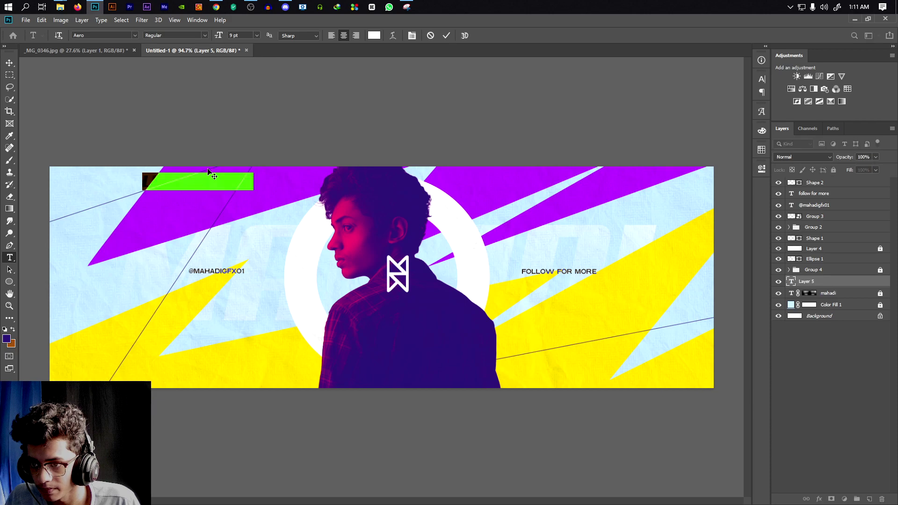
pyautogui.click(135, 35)
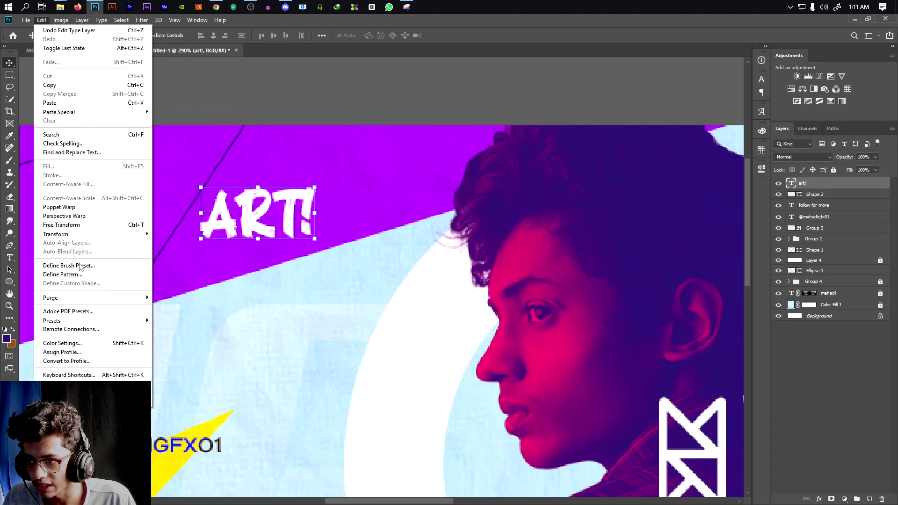
# Warp the ART! text with a preset warp style and rotate it so that it runs steeply upward
pyautogui.moveTo(70, 234)
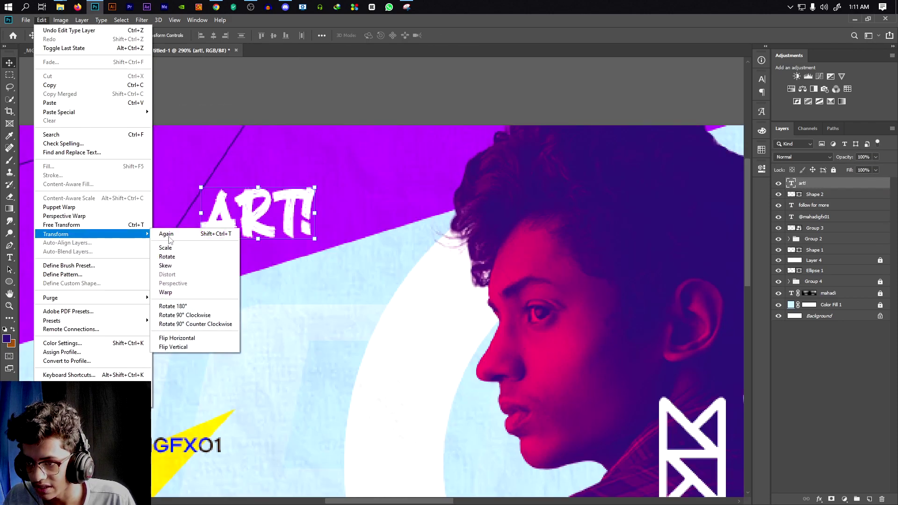
pyautogui.click(164, 293)
pyautogui.click(116, 34)
pyautogui.click(111, 71)
pyautogui.moveTo(262, 171); pyautogui.dragTo(394, 186)
pyautogui.click(447, 35)
pyautogui.moveTo(463, 139); pyautogui.dragTo(445, 155)
pyautogui.click(448, 36)
# Duplicate the warped ART! text onto the yellow area below the FOLLOW FOR MORE text
pyautogui.hotkey('ctrl', '0')
pyautogui.moveTo(300, 182); pyautogui.dragTo(564, 340)
pyautogui.scroll(4, 564, 340)
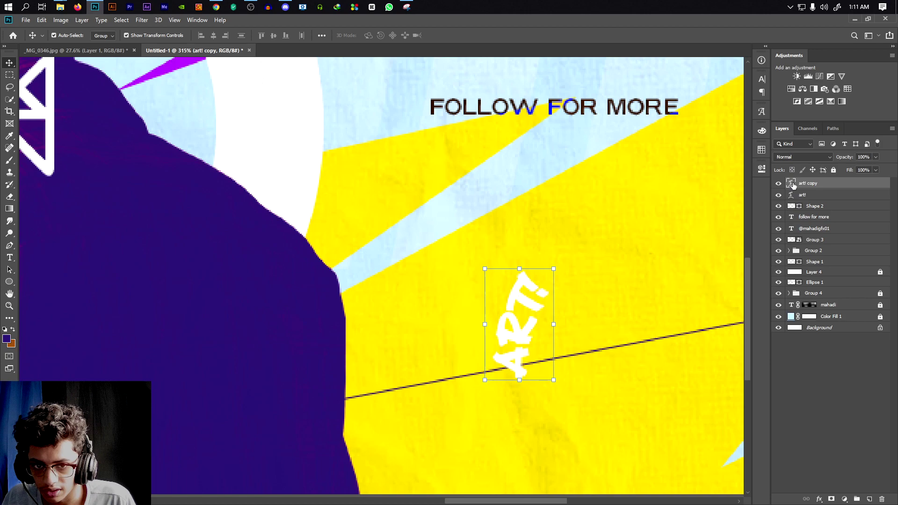
# Recolour the duplicated ART! text to the jacket's dark purple 34207a and change its wording to CREATIVE
pyautogui.doubleClick(792, 184)
pyautogui.click(374, 35)
pyautogui.click(291, 297)
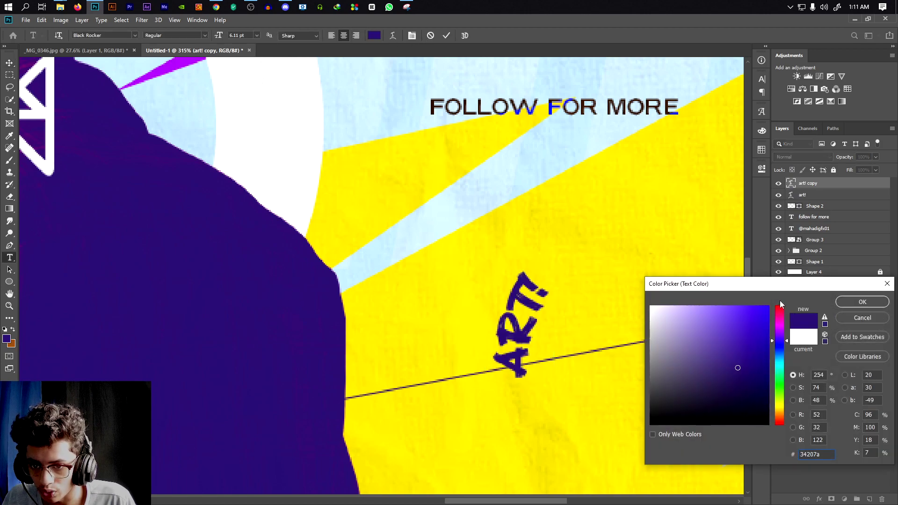
pyautogui.click(851, 304)
pyautogui.write('creat')
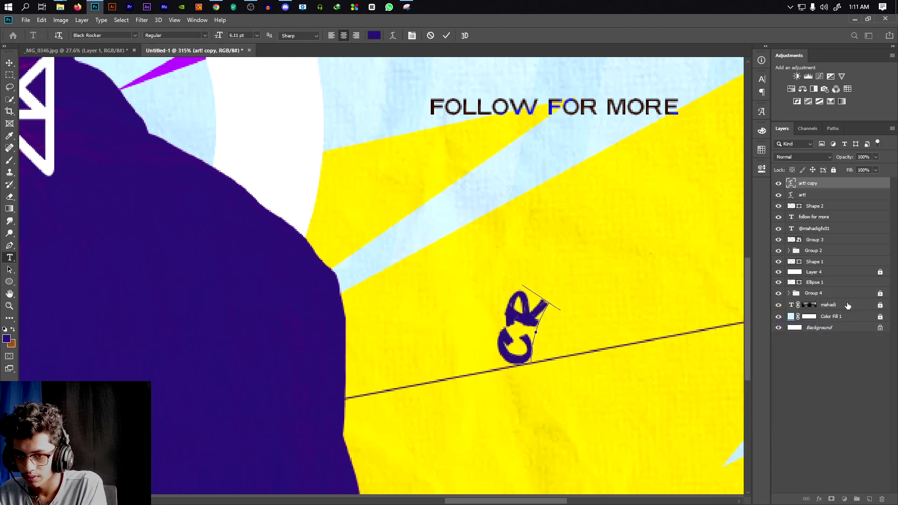
pyautogui.write('ive')
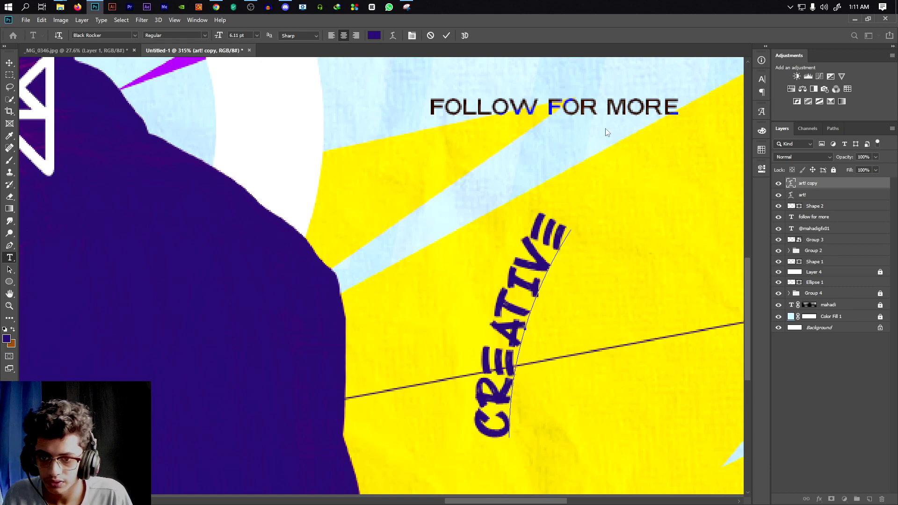
# Rotate the CREATIVE text about 151° so it reads downward and place it beside the portrait's right shoulder
pyautogui.click(10, 62)
pyautogui.hotkey('ctrl', 't')
pyautogui.moveTo(532, 201); pyautogui.dragTo(567, 391)
pyautogui.moveTo(544, 359); pyautogui.dragTo(405, 327)
pyautogui.press('Return')
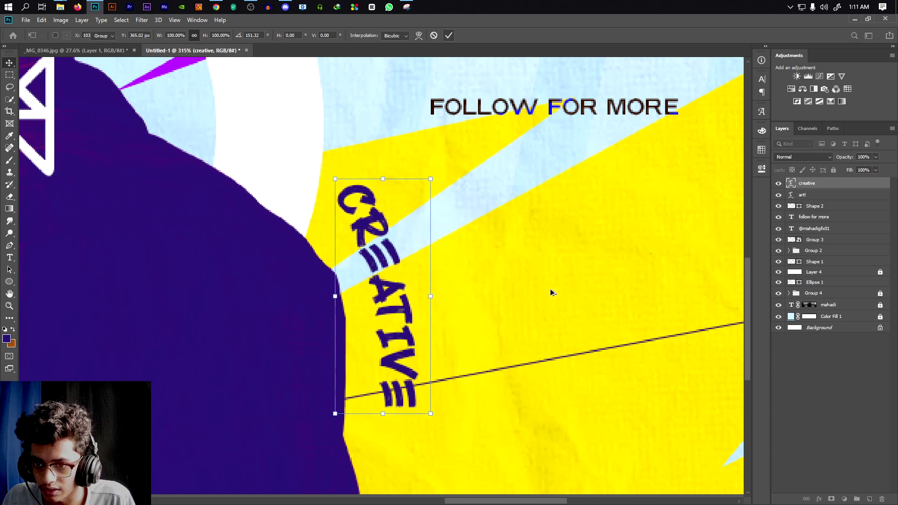
pyautogui.scroll(-5, 550, 288)
pyautogui.click(692, 286)
pyautogui.scroll(-3, 536, 332)
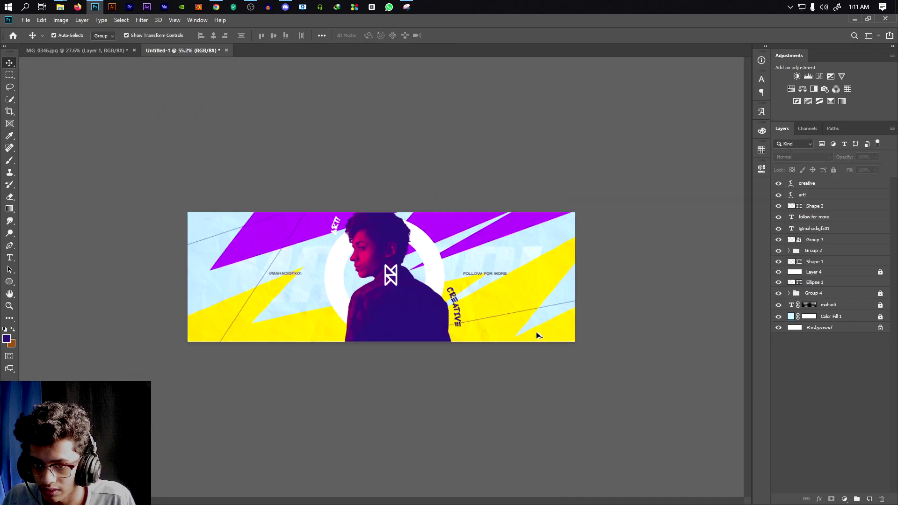
# Move the CREATIVE text to the far right of the banner, beyond the FOLLOW FOR MORE text
pyautogui.scroll(4, 536, 332)
pyautogui.moveTo(514, 329); pyautogui.dragTo(697, 311)
pyautogui.scroll(-2, 692, 307)
pyautogui.scroll(2, 691, 307)
pyautogui.moveTo(673, 260); pyautogui.dragTo(647, 227)
# Widen the letter spacing of the CREATIVE text strongly and reduce its font size
pyautogui.doubleClick(791, 185)
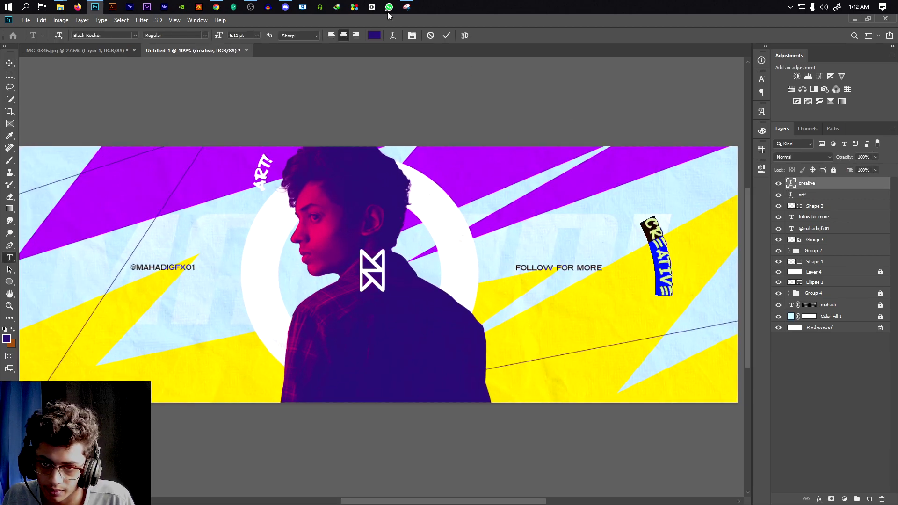
pyautogui.click(411, 35)
pyautogui.moveTo(711, 111); pyautogui.dragTo(739, 92)
pyautogui.click(735, 75)
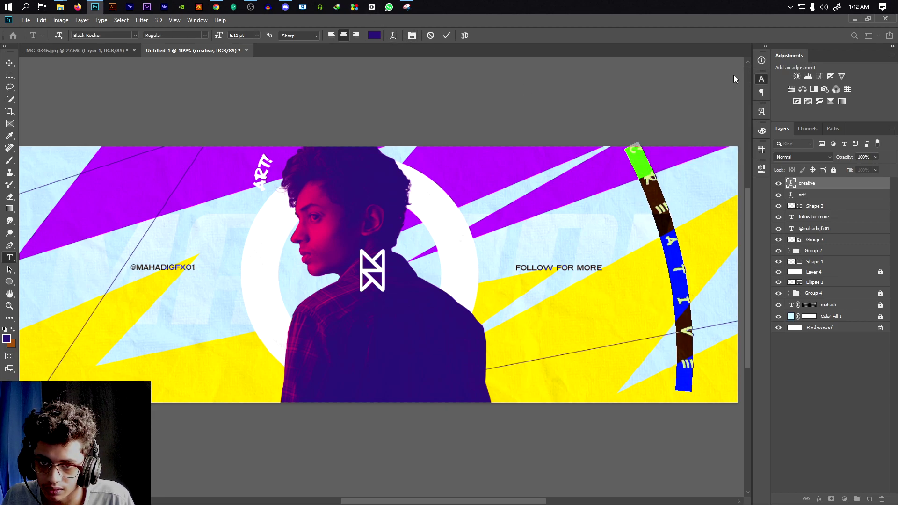
pyautogui.moveTo(218, 36); pyautogui.dragTo(215, 38)
pyautogui.click(11, 63)
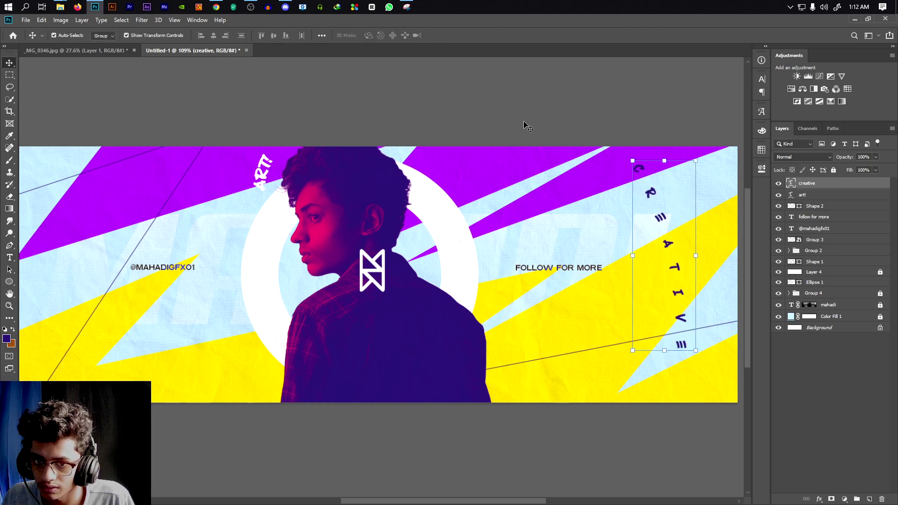
# Shift the spaced-out CREATIVE text slightly inward so it sits between FOLLOW FOR MORE and the banner's right edge
pyautogui.scroll(-2, 610, 269)
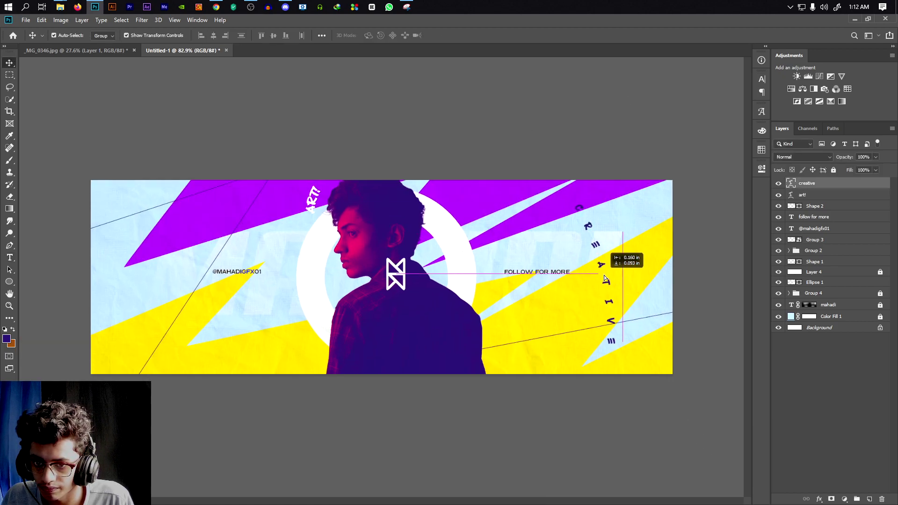
pyautogui.click(626, 262)
pyautogui.scroll(-2, 627, 261)
pyautogui.scroll(1, 631, 261)
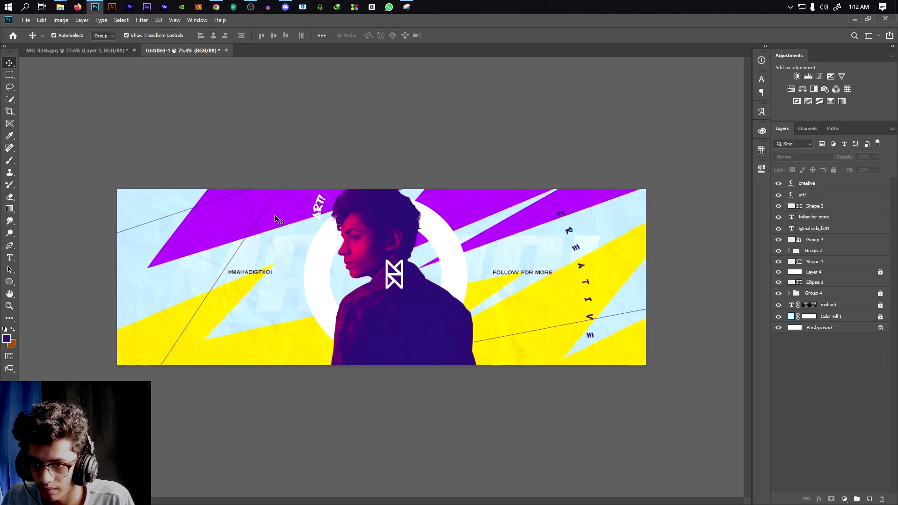
# Extend the white ART! text on the upper-left purple shape to read ARTISTIC!
pyautogui.click(318, 211)
pyautogui.scroll(6, 328, 206)
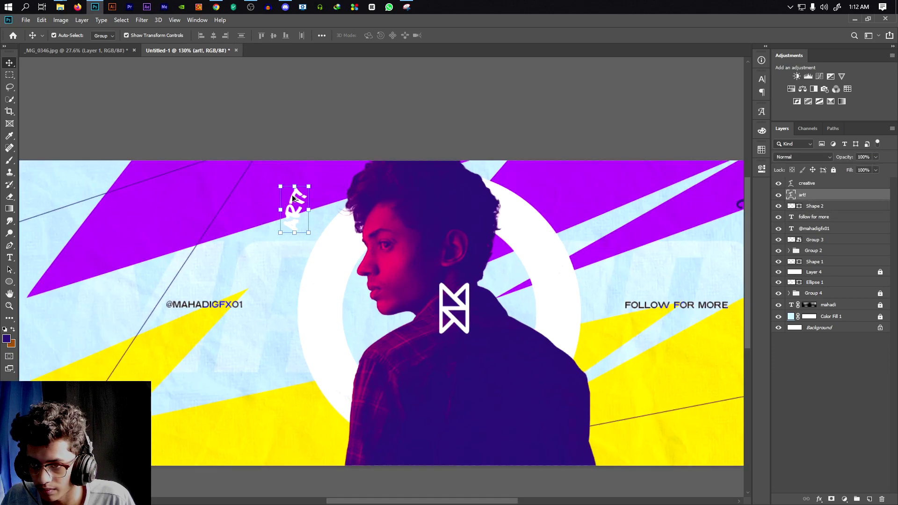
pyautogui.doubleClick(792, 195)
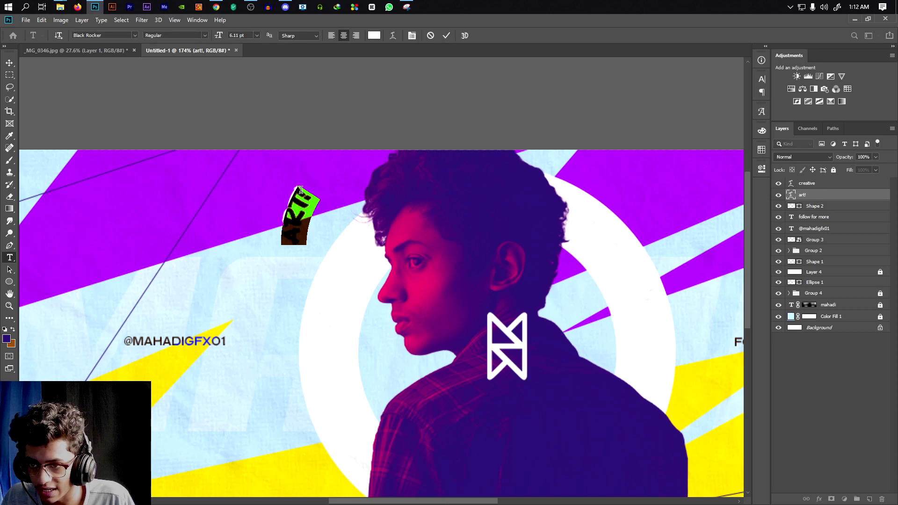
pyautogui.click(290, 198)
pyautogui.moveTo(290, 198); pyautogui.dragTo(291, 199)
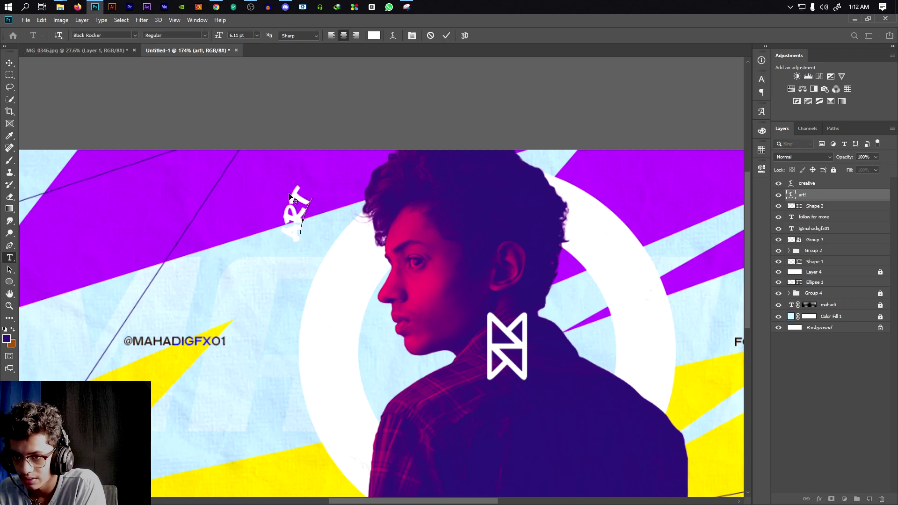
pyautogui.write('istic')
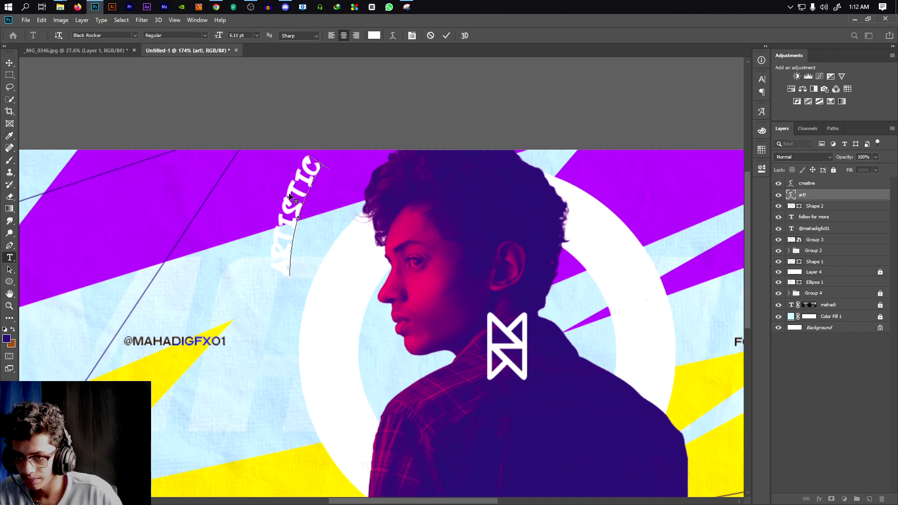
# Widen the letter spacing of the ARTISTIC! text and reduce its font size
pyautogui.hotkey('ctrl', 'a')
pyautogui.hotkey('ctrl', 't')
pyautogui.moveTo(706, 113); pyautogui.dragTo(733, 110)
pyautogui.click(735, 75)
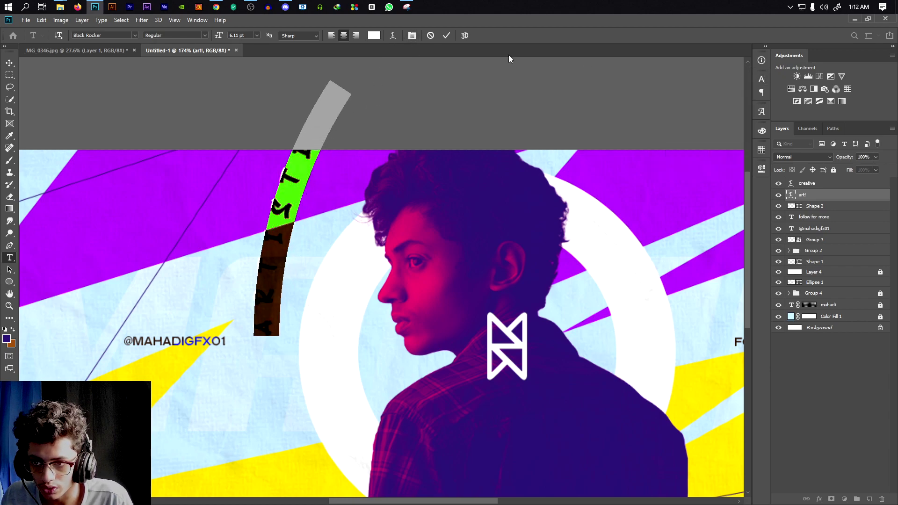
pyautogui.moveTo(218, 36); pyautogui.dragTo(209, 36)
pyautogui.click(10, 63)
# Move the ARTISTIC! text to the far left of the banner, across the tip of the purple shape
pyautogui.hotkey('ctrl', '0')
pyautogui.moveTo(210, 196); pyautogui.dragTo(96, 246)
pyautogui.scroll(-3, 408, 273)
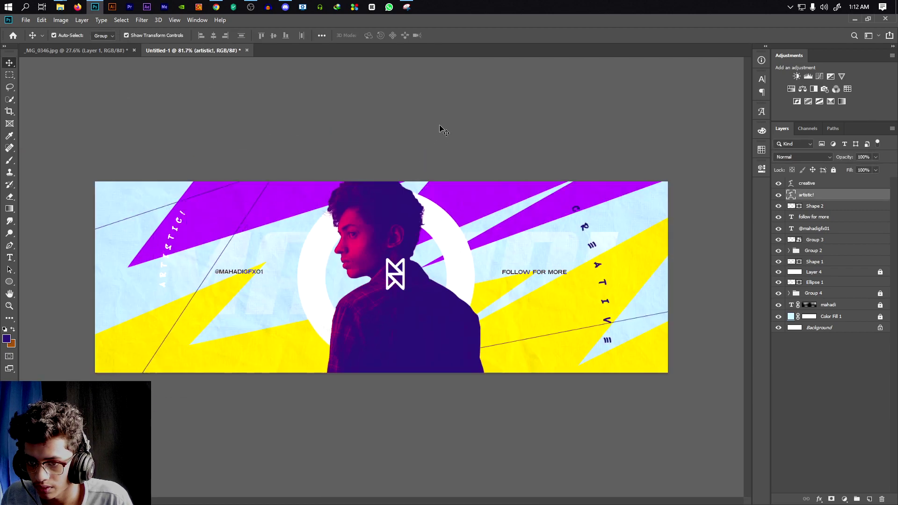
pyautogui.scroll(2, 491, 228)
pyautogui.scroll(-3, 445, 225)
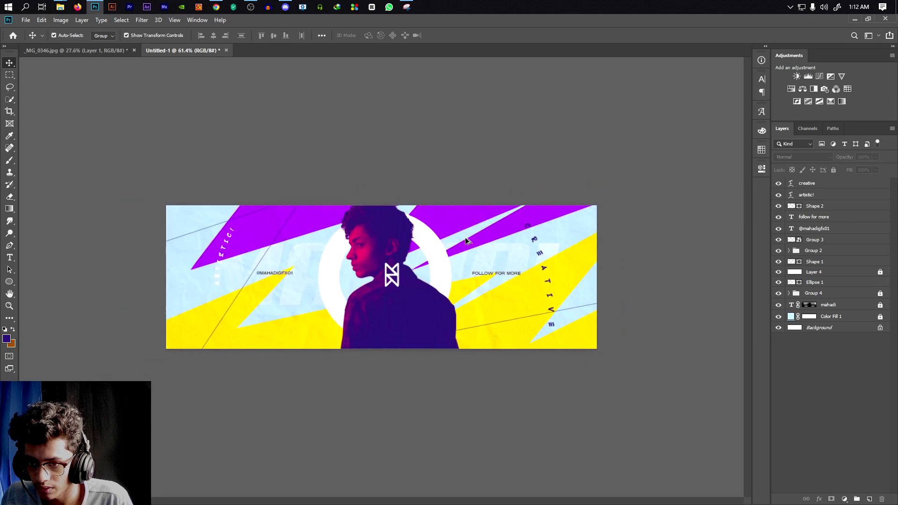
pyautogui.scroll(3, 401, 218)
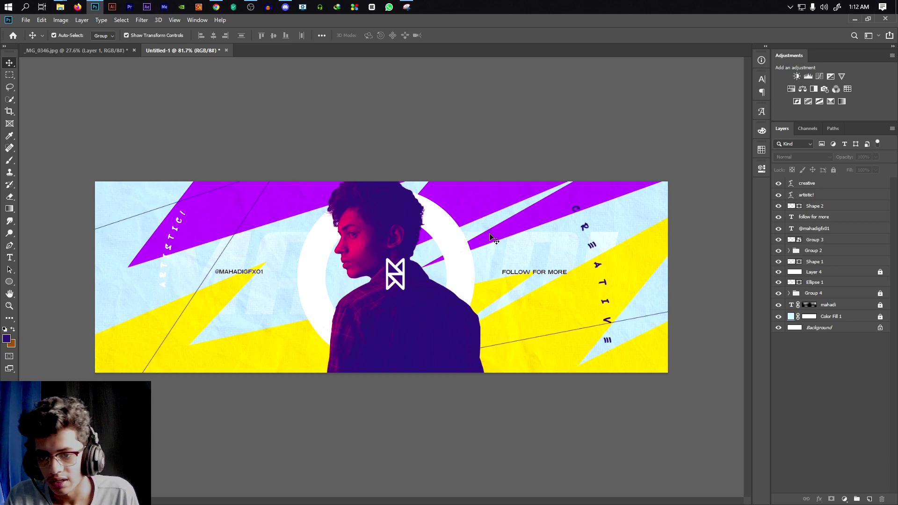
# Group all layers above the Background, duplicate the group and convert the copy to a smart object
pyautogui.click(827, 184)
pyautogui.keyDown('shift'); pyautogui.click(836, 318); pyautogui.keyUp('shift')
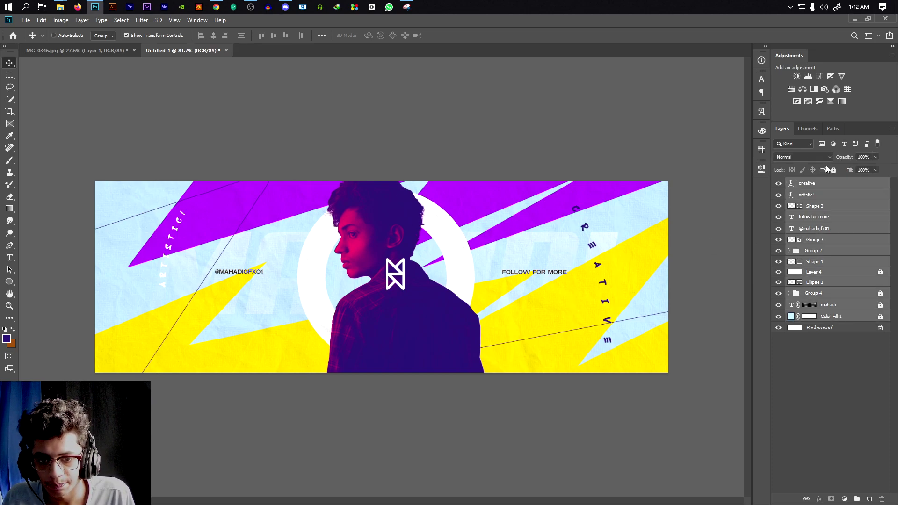
pyautogui.hotkey('ctrl', 'g')
pyautogui.hotkey('ctrl', 'j')
pyautogui.rightClick(822, 185)
pyautogui.click(786, 264)
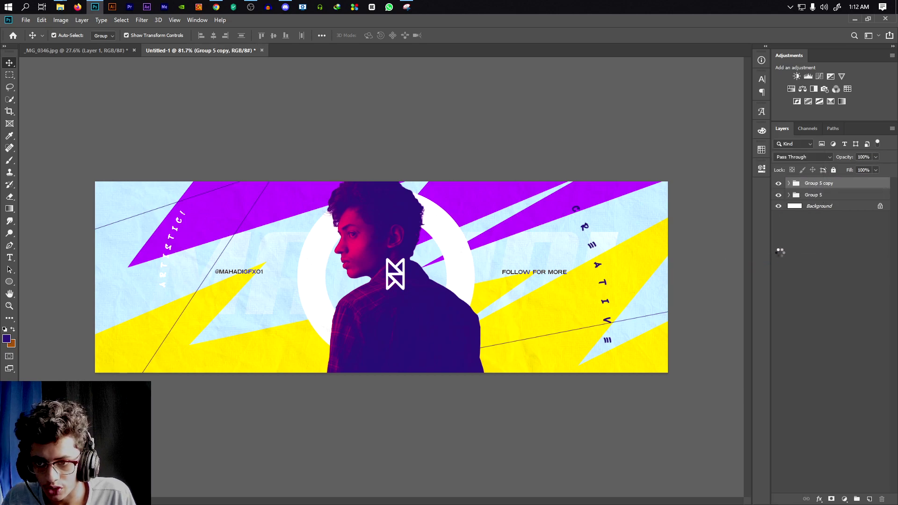
pyautogui.rightClick(833, 183)
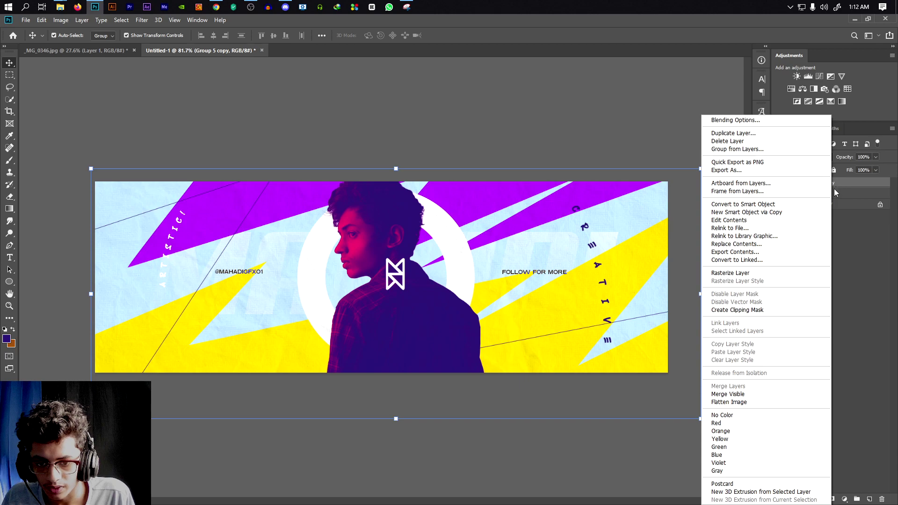
pyautogui.click(728, 402)
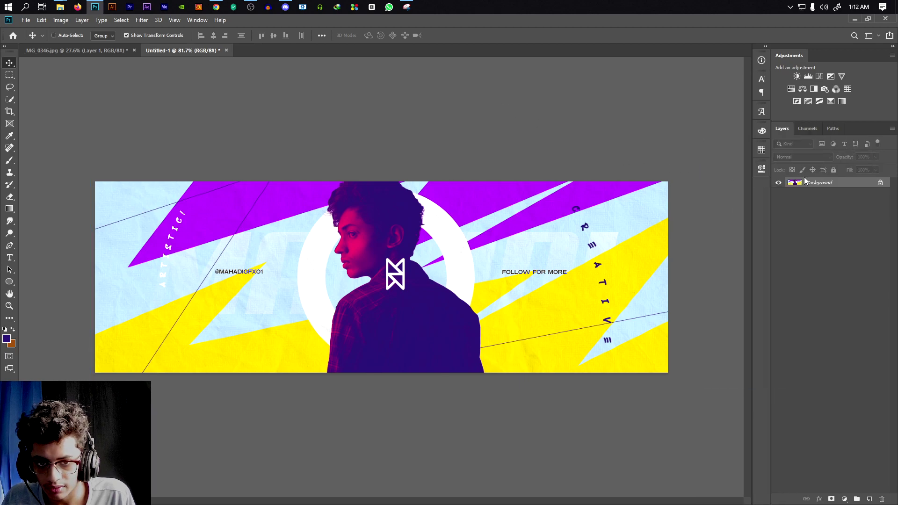
pyautogui.hotkey('ctrl', 'z')
# Start a Camera Raw Filter on the smart object with Shadows -12, Whites -8, Blacks -4 and Texture +21
pyautogui.click(142, 20)
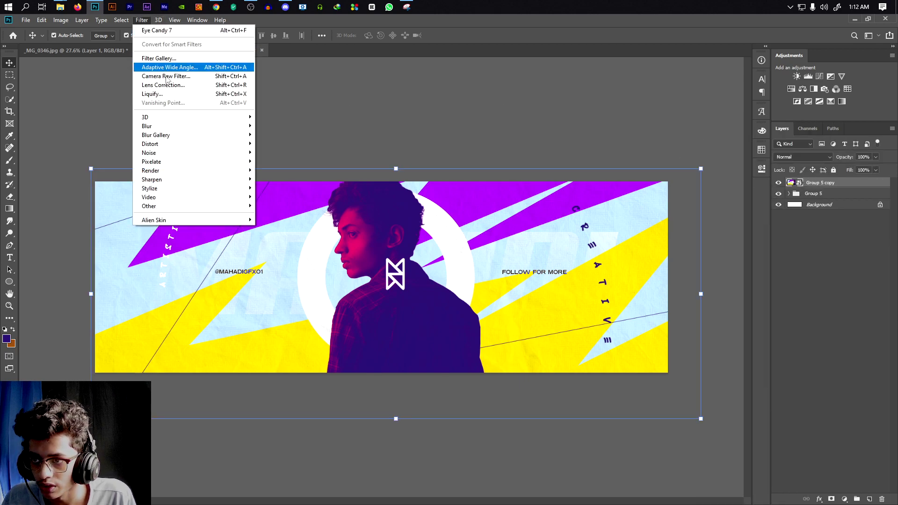
pyautogui.click(168, 76)
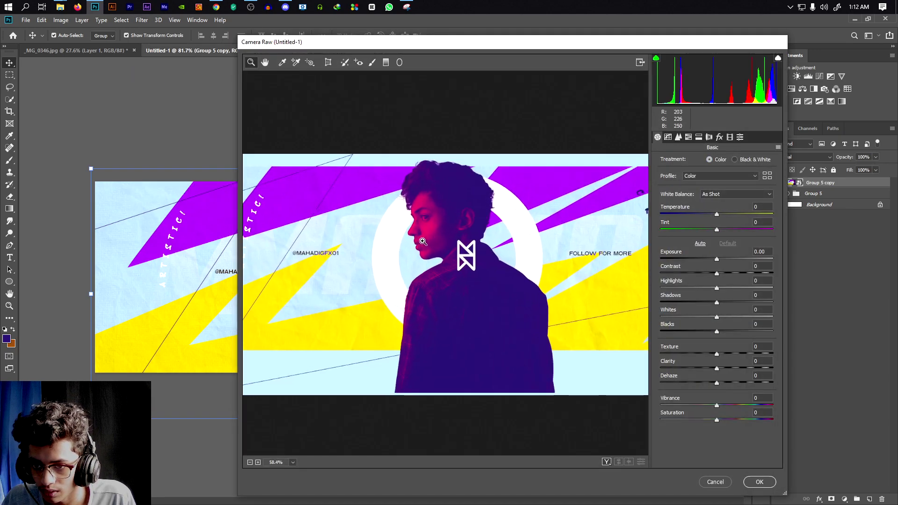
pyautogui.click(423, 241)
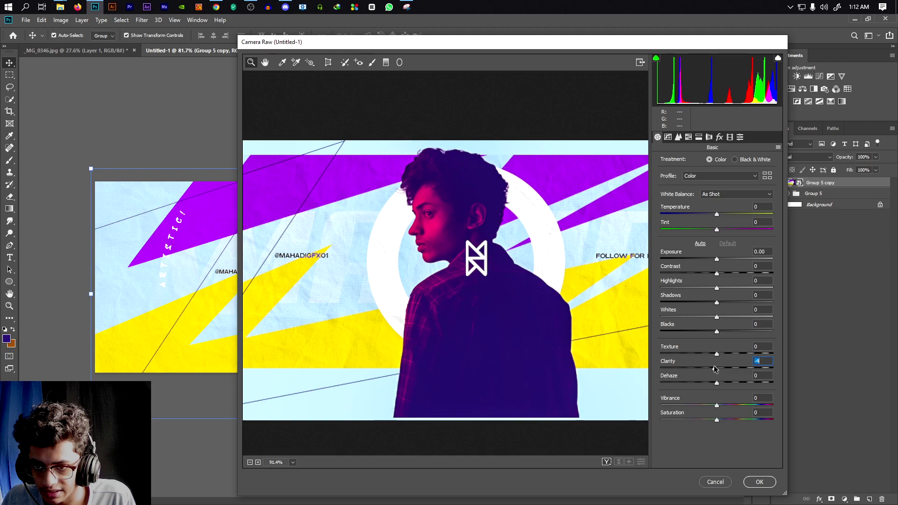
pyautogui.keyDown('alt'); pyautogui.click(473, 314); pyautogui.keyUp('alt')
pyautogui.keyDown('alt'); pyautogui.click(465, 309); pyautogui.keyUp('alt')
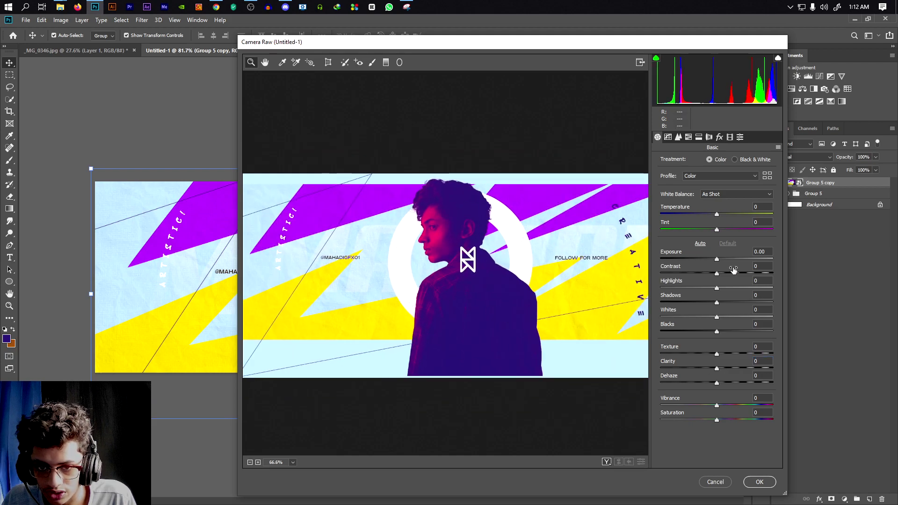
pyautogui.moveTo(715, 302)
pyautogui.mouseDown()
pyautogui.moveTo(701, 303)
pyautogui.moveTo(710, 303)
pyautogui.moveTo(710, 317)
pyautogui.mouseUp()
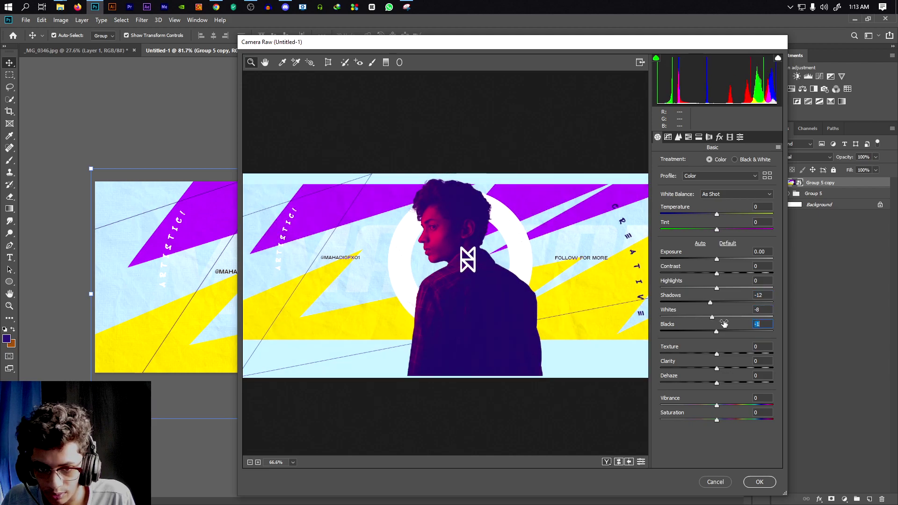
pyautogui.moveTo(712, 333); pyautogui.dragTo(729, 352)
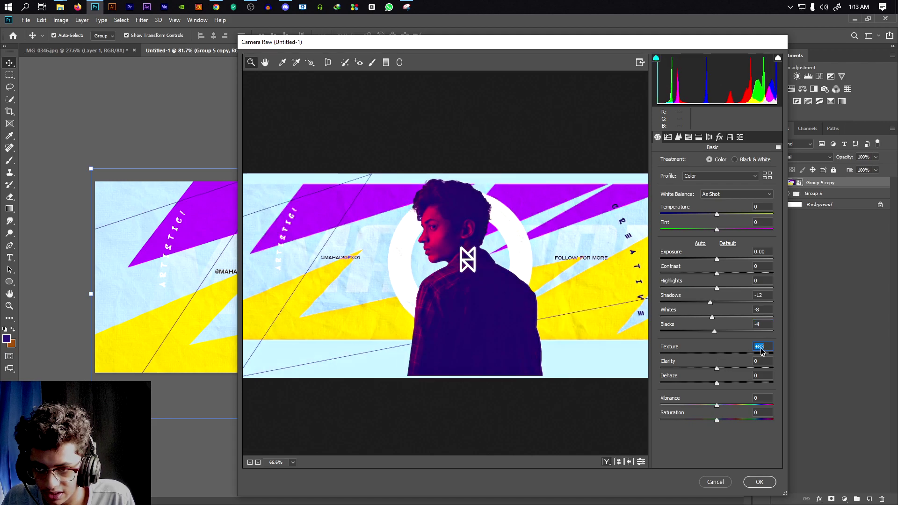
# Set the Camera Raw sharpening amount to 10 and the grain amount to 8
pyautogui.click(679, 137)
pyautogui.moveTo(694, 175); pyautogui.dragTo(691, 175)
pyautogui.hotkey('ctrl', '+')
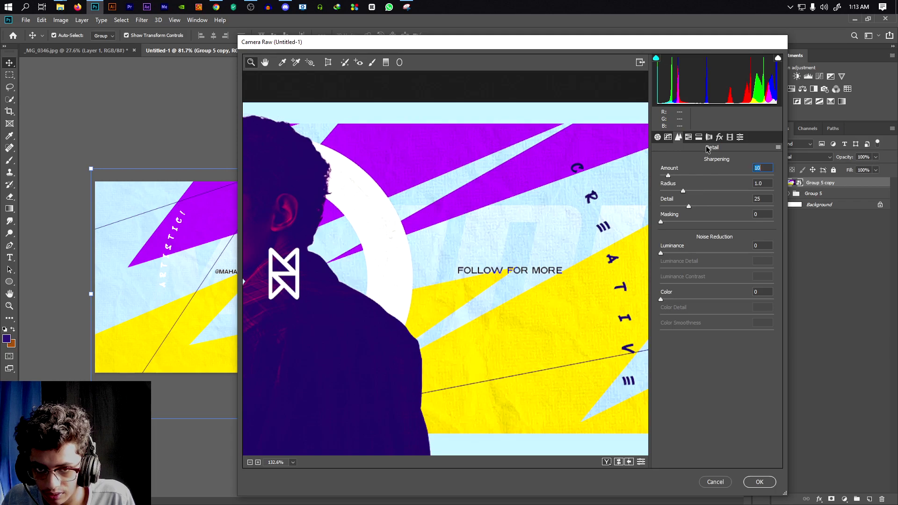
pyautogui.click(719, 137)
pyautogui.moveTo(648, 193); pyautogui.dragTo(604, 168)
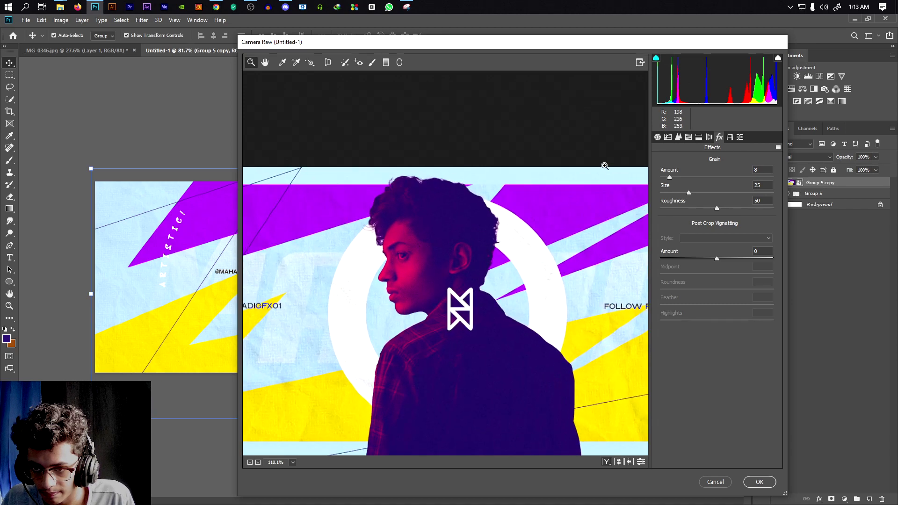
pyautogui.click(657, 137)
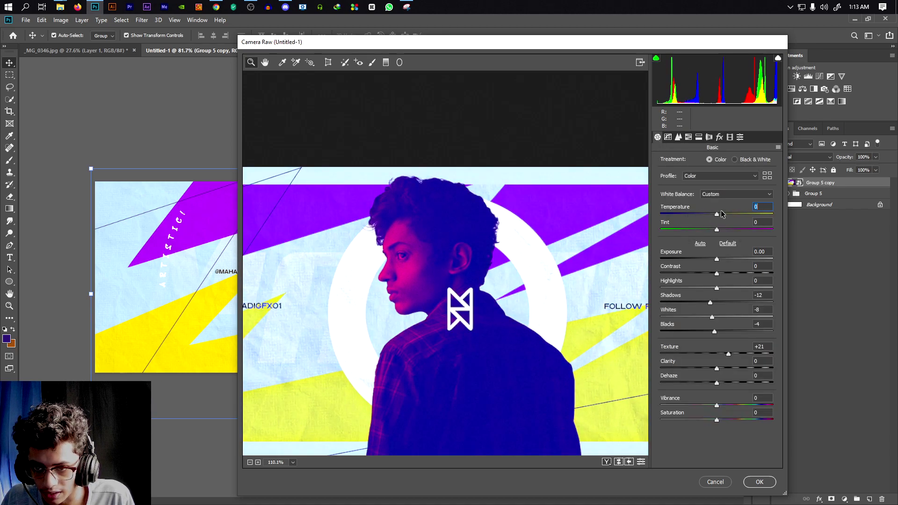
pyautogui.hotkey('ctrl', '0')
pyautogui.moveTo(717, 213); pyautogui.dragTo(700, 214)
pyautogui.write('0')
pyautogui.press('Tab')
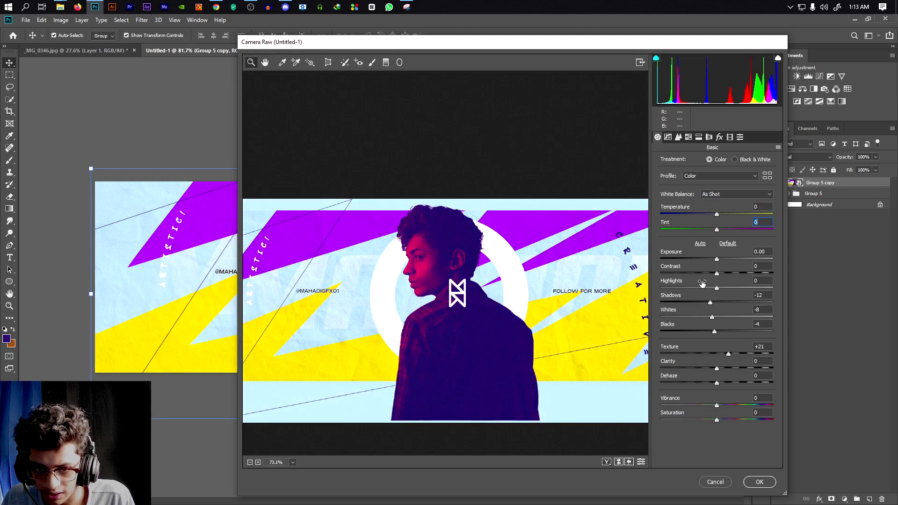
pyautogui.doubleClick(741, 273)
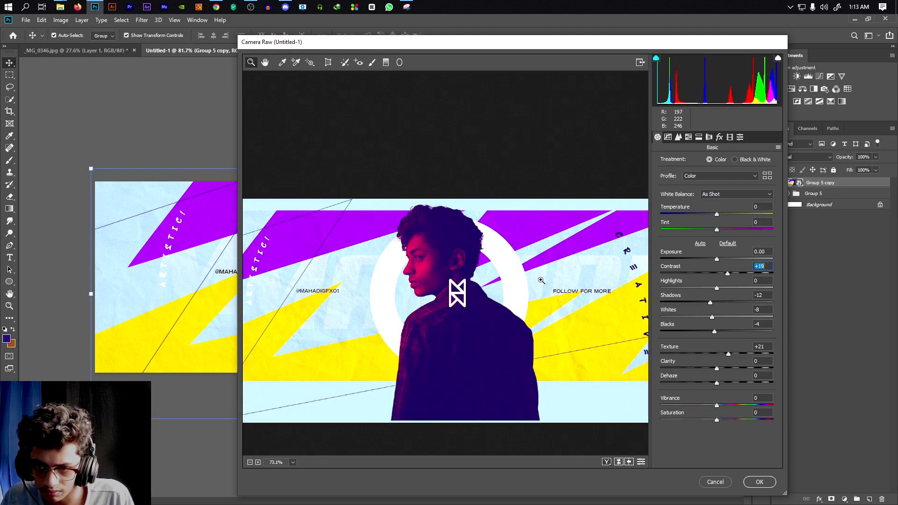
# Set Exposure to -0.10, Contrast to 0, Vibrance to +48 and Saturation to +25, and apply the Camera Raw filter
pyautogui.moveTo(724, 254); pyautogui.dragTo(719, 257)
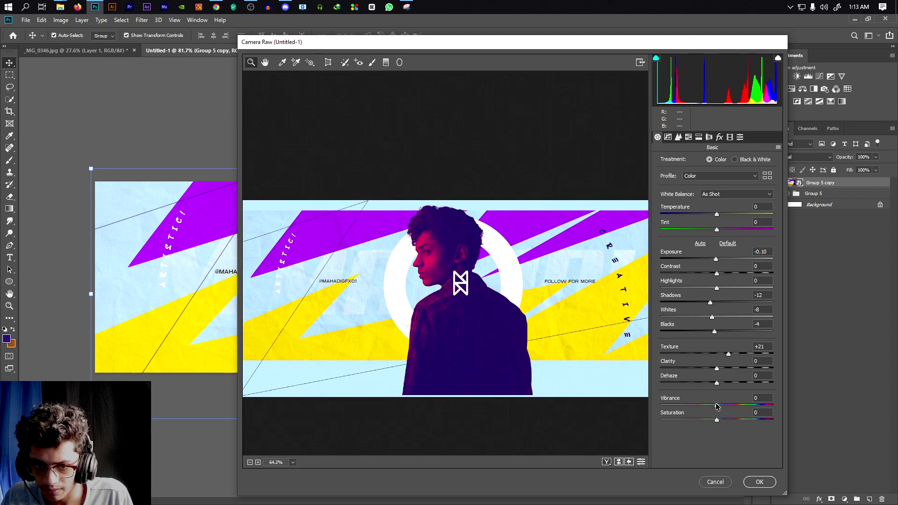
pyautogui.moveTo(746, 399); pyautogui.dragTo(758, 401)
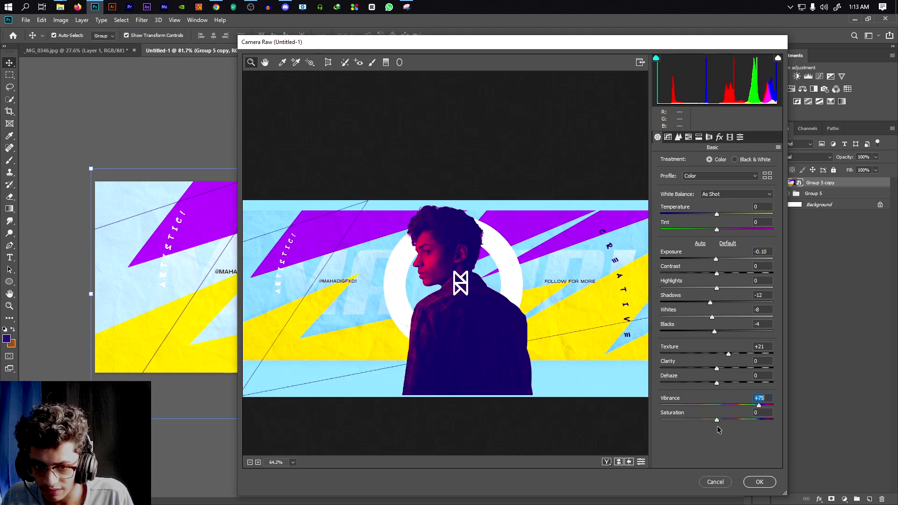
pyautogui.scroll(3, 461, 284)
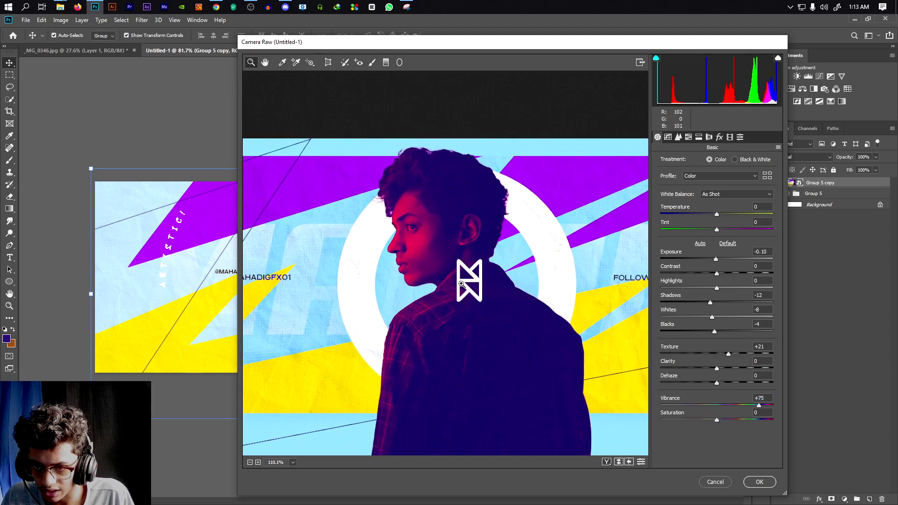
pyautogui.doubleClick(723, 405)
pyautogui.moveTo(716, 405); pyautogui.dragTo(743, 423)
pyautogui.scroll(-3, 437, 276)
pyautogui.scroll(-2, 451, 279)
pyautogui.scroll(3, 451, 279)
pyautogui.moveTo(743, 420); pyautogui.dragTo(732, 425)
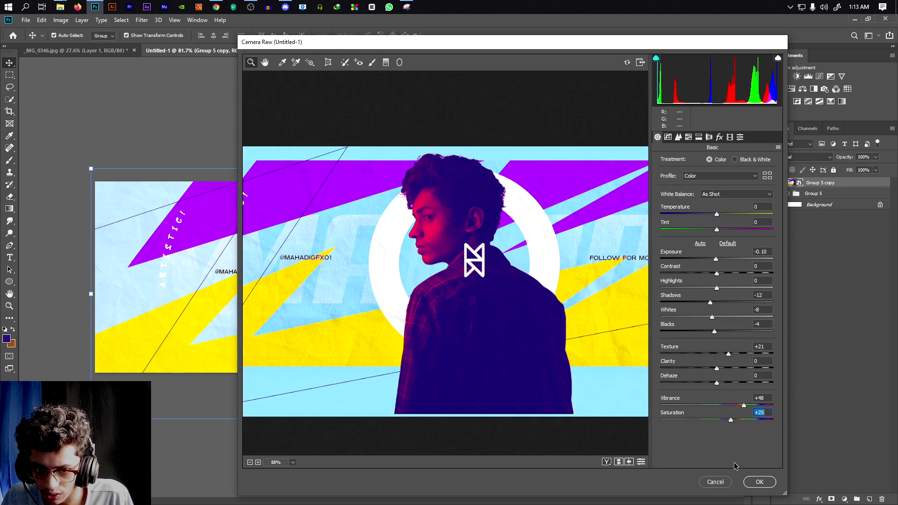
pyautogui.click(758, 483)
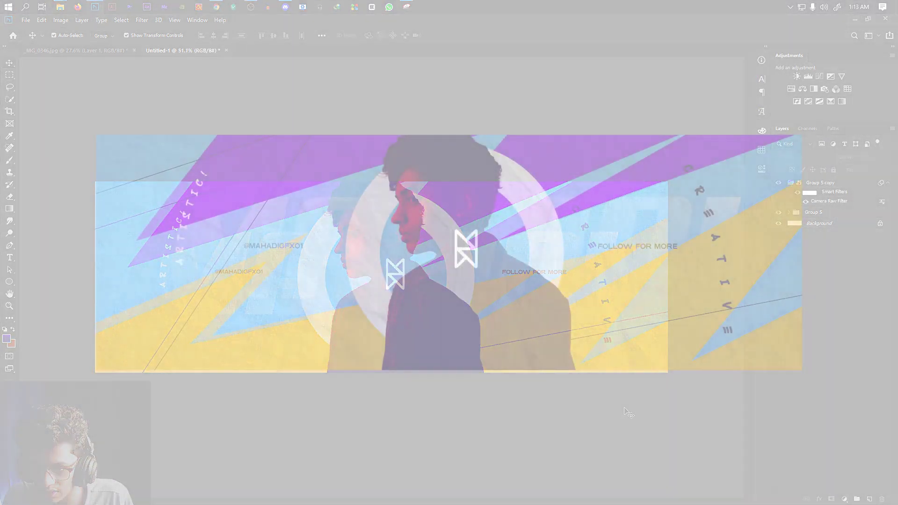